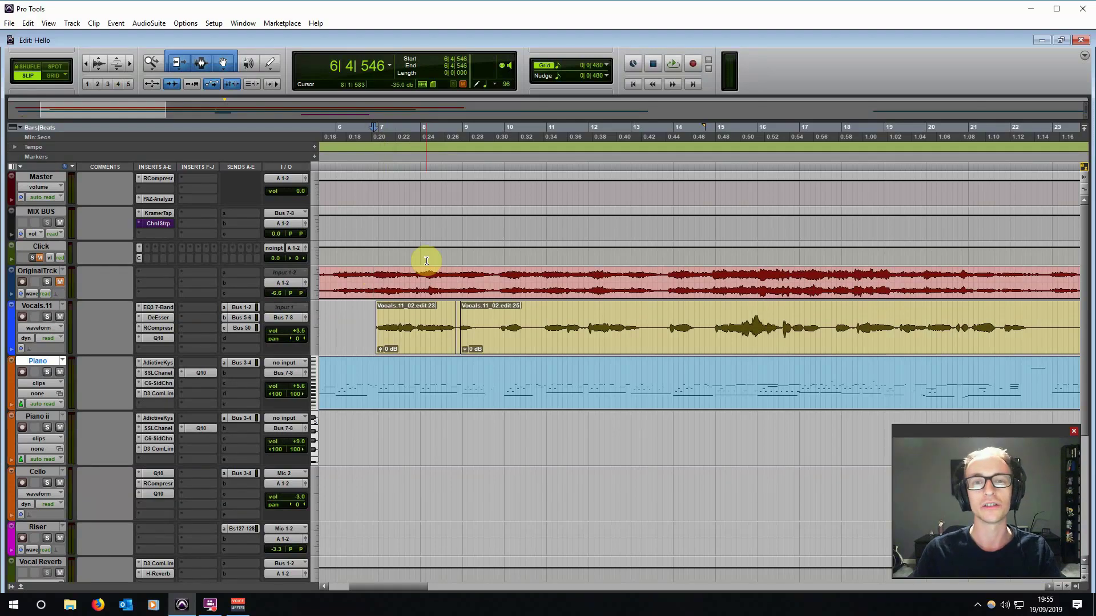
Place the start point just before the first vocal clip near bar 6 beat 4 and play.
click(373, 274)
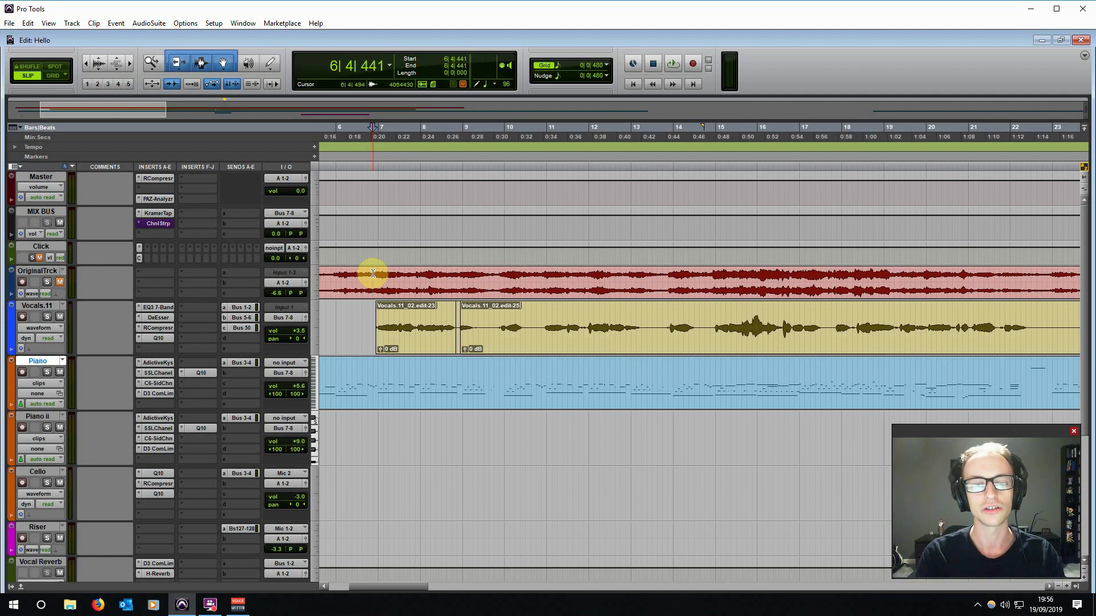
click(364, 273)
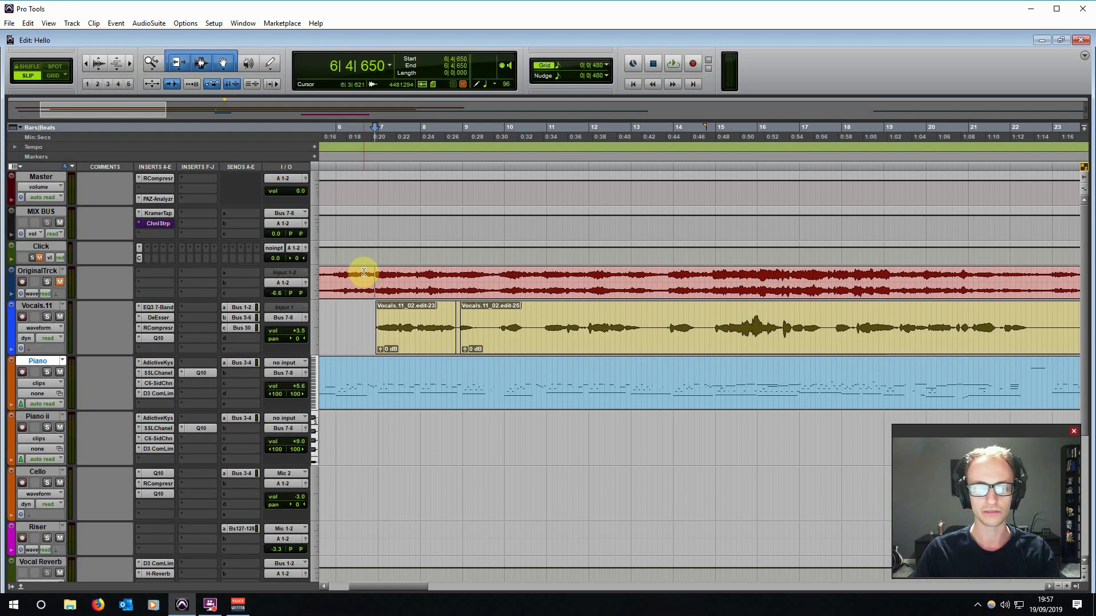
scroll(364, 272, down, 6)
scroll(443, 314, up, 4)
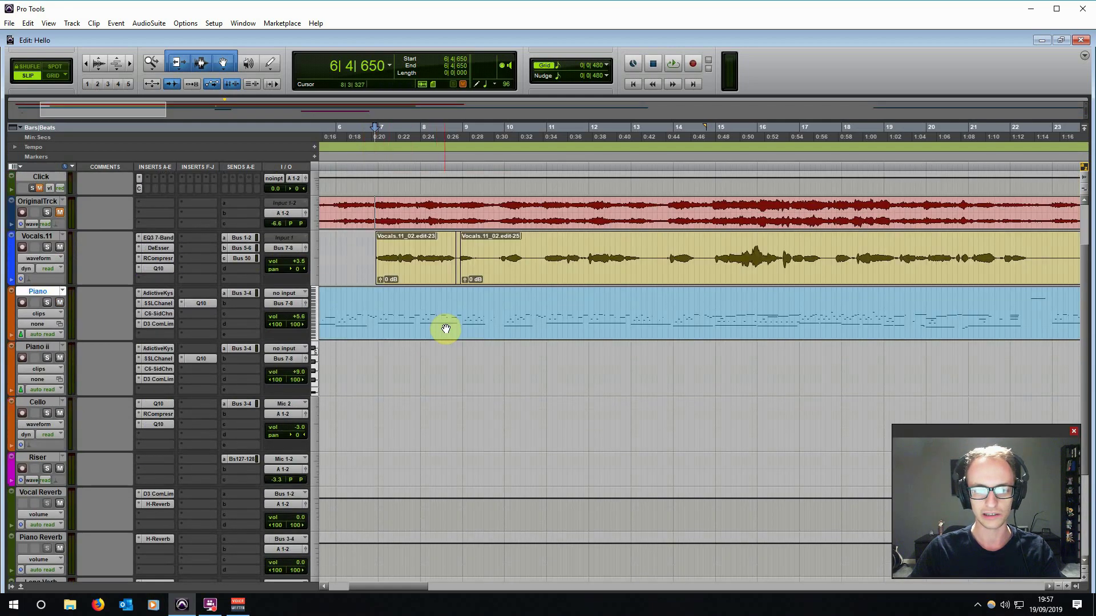
scroll(496, 334, up, 2)
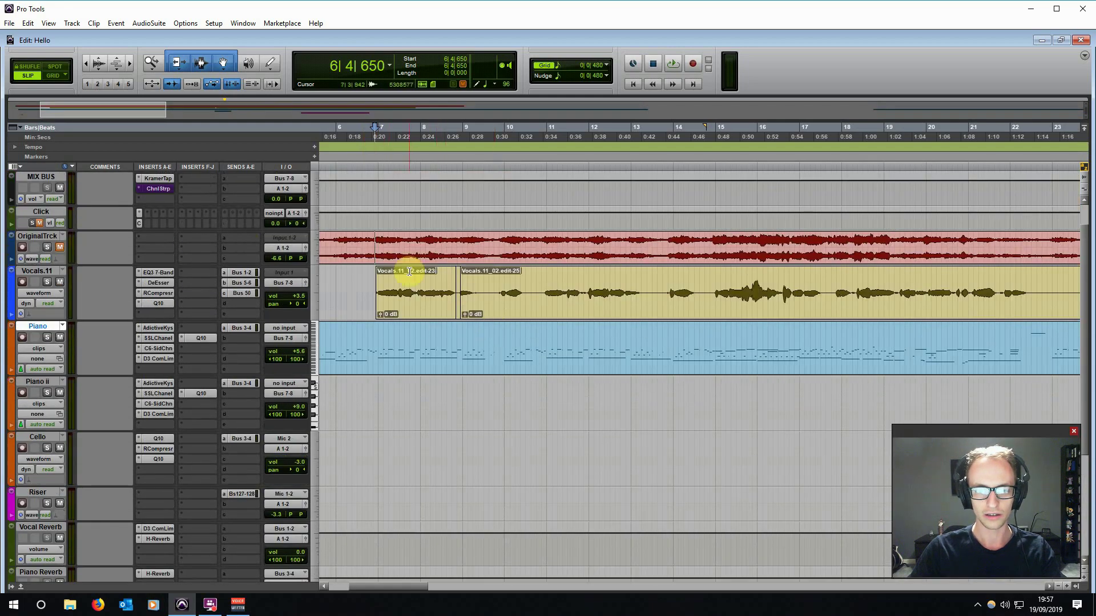
click(372, 235)
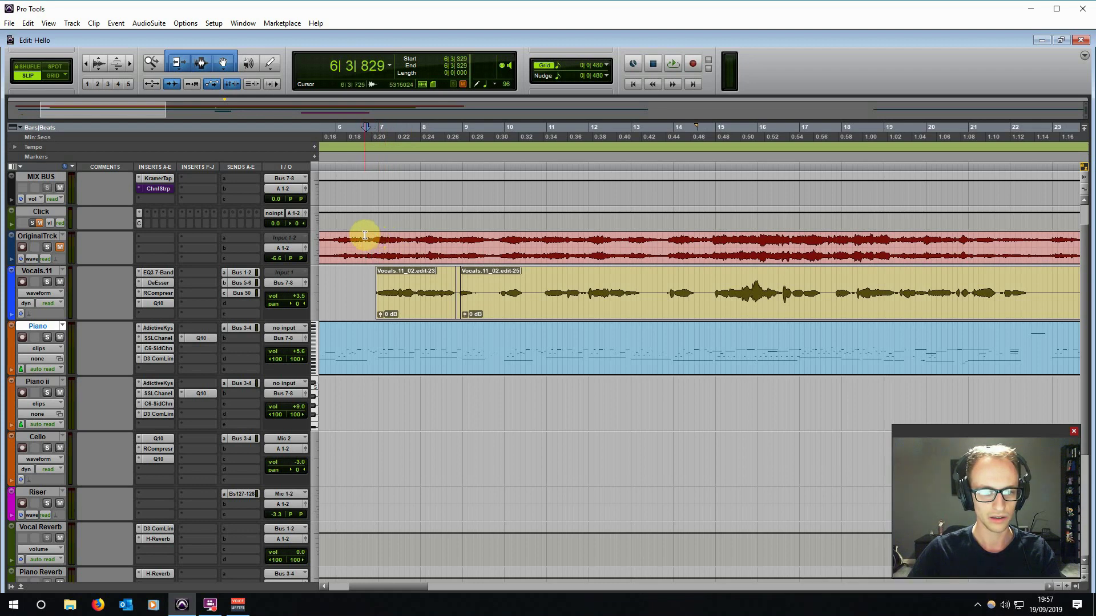
key(space)
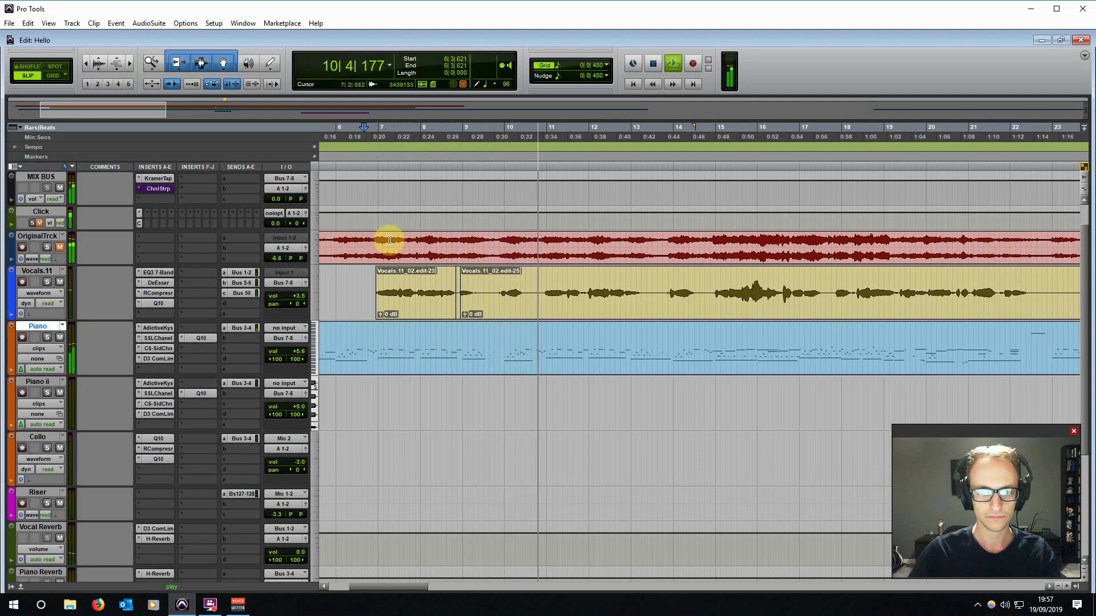
Stop, solo Vocals.11 to hear the vocal alone, then move the edit point into bar 8.
key(space)
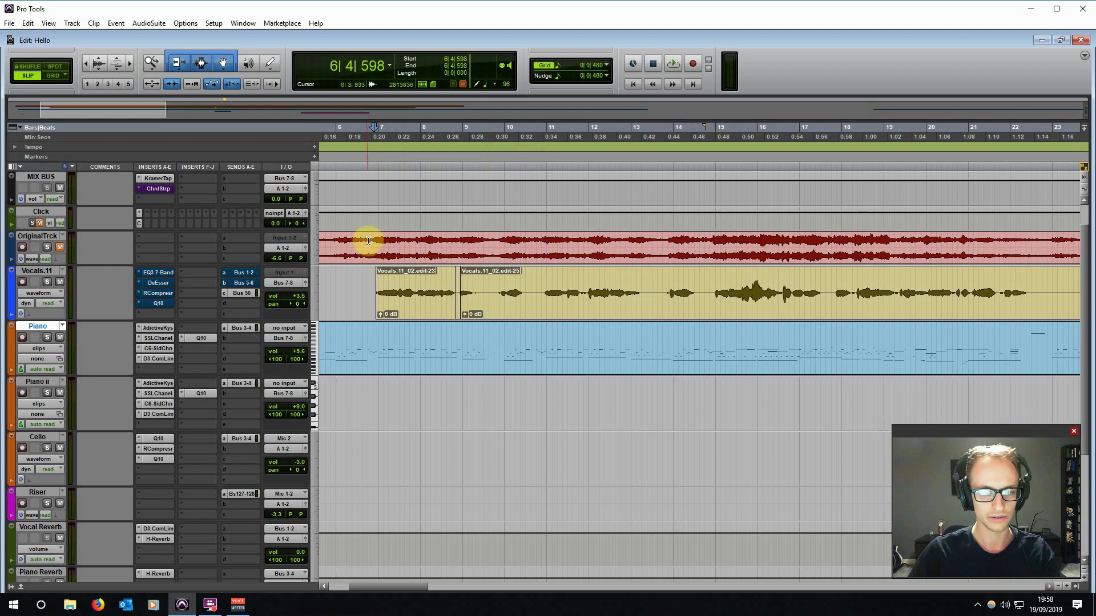
key(space)
click(47, 282)
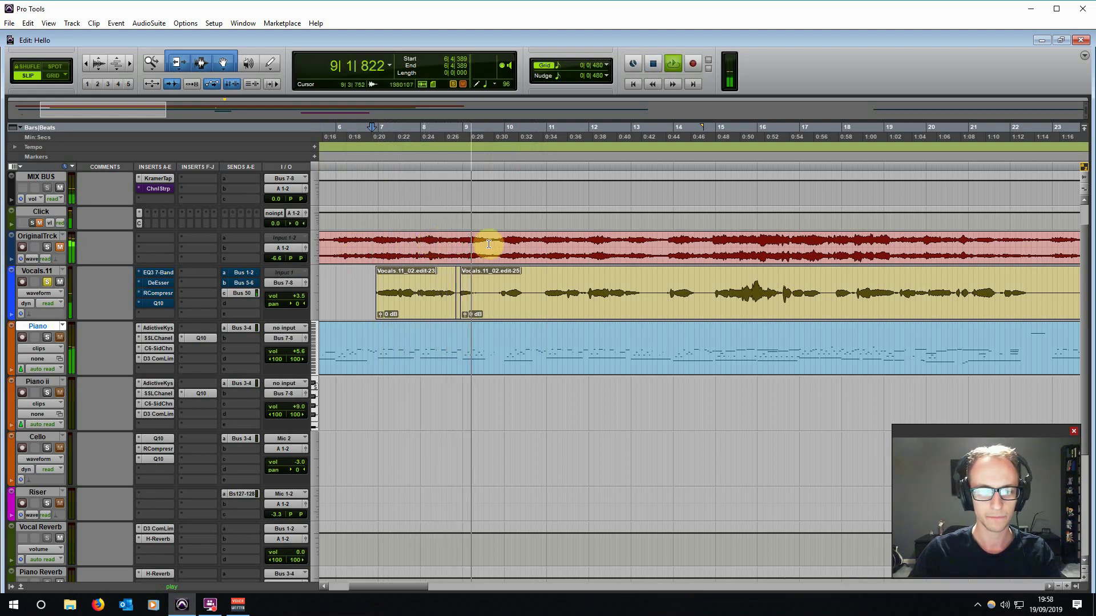
key(space)
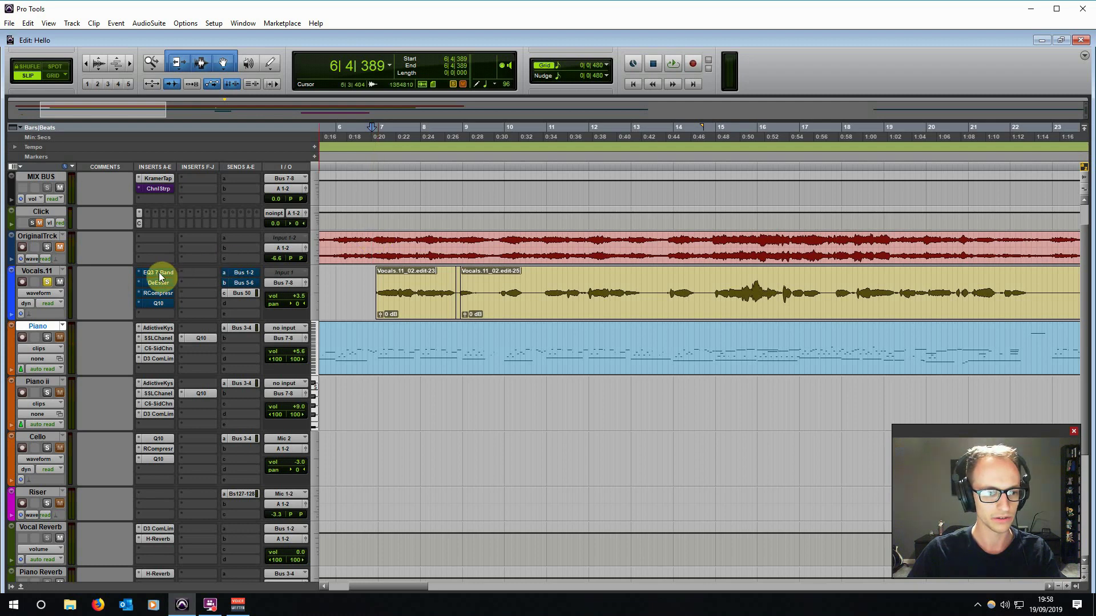
click(372, 237)
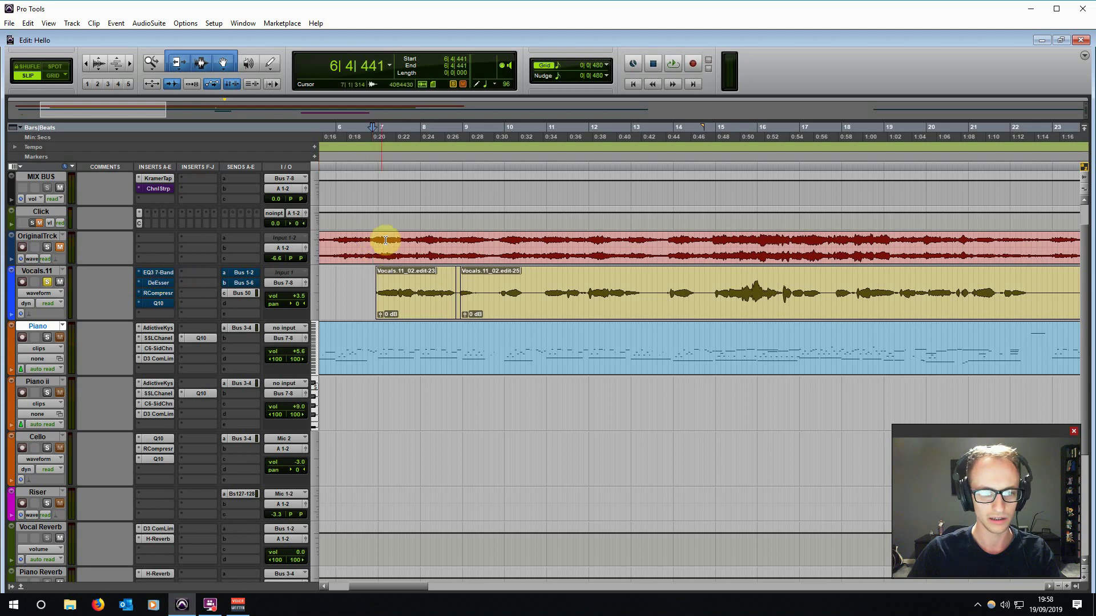
click(427, 239)
Scroll to the chopped vocal clips near bar 53 and zoom in around 52|4|554.
scroll(409, 300, right, 4)
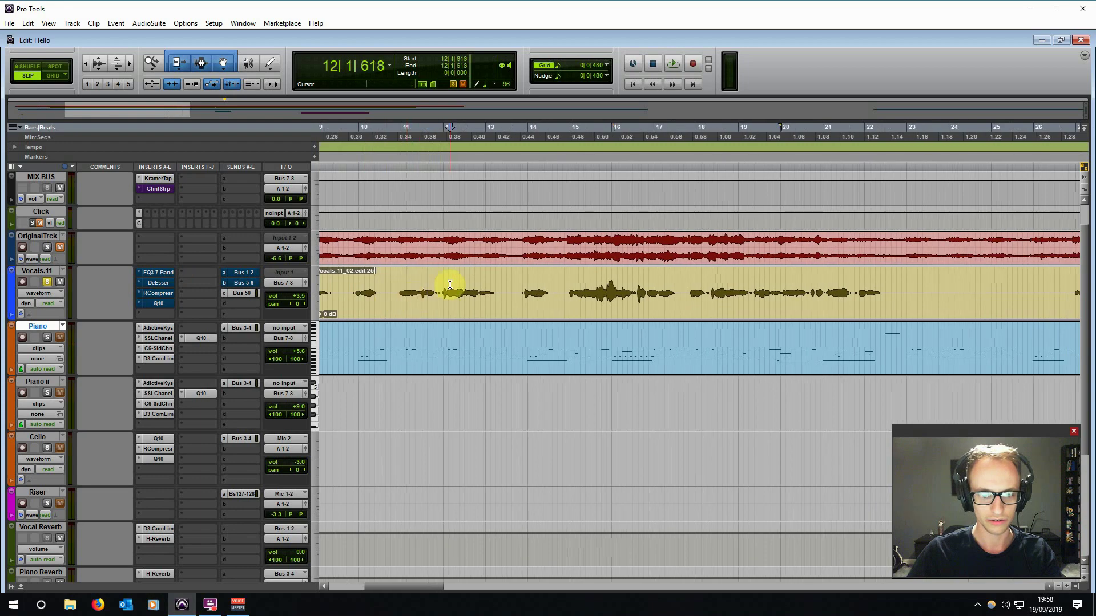
scroll(451, 284, down, 3)
scroll(552, 289, down, 2)
click(818, 242)
scroll(819, 242, up, 3)
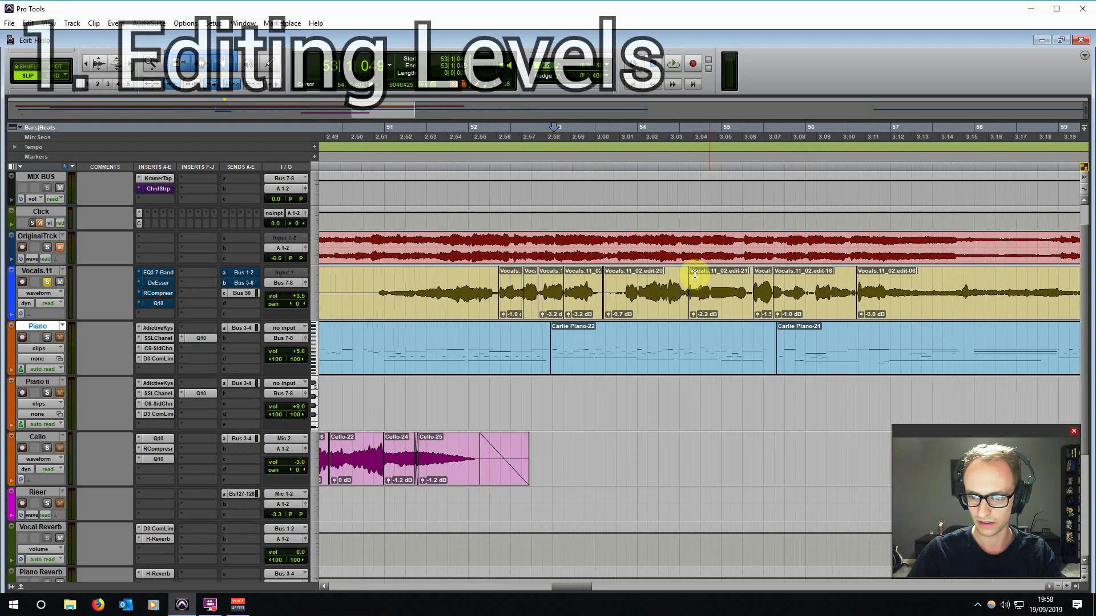
click(579, 287)
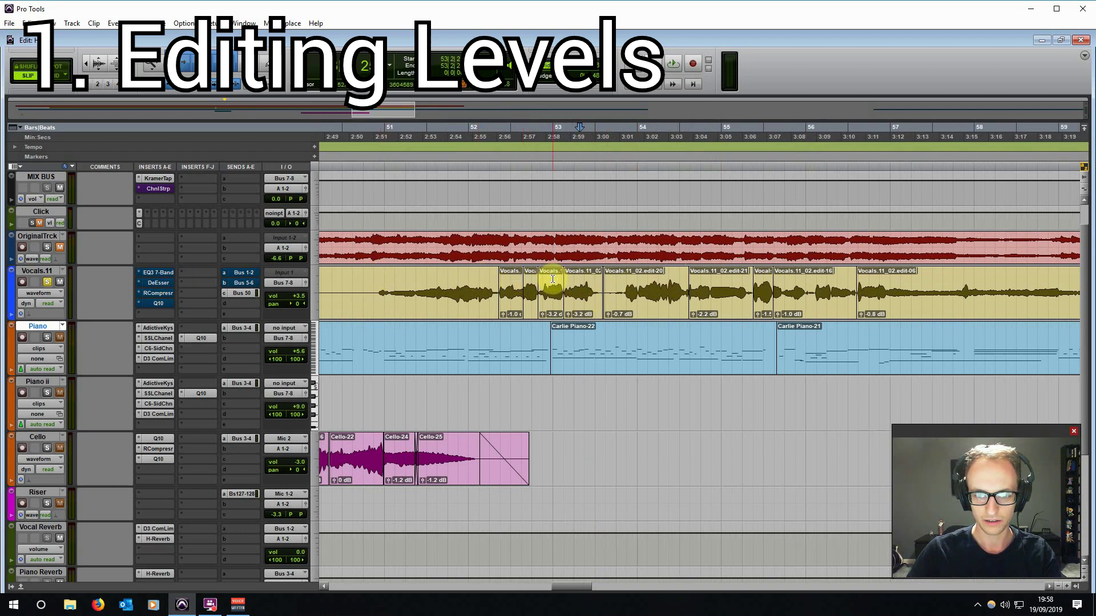
key(ctrl+])
key(ctrl+])
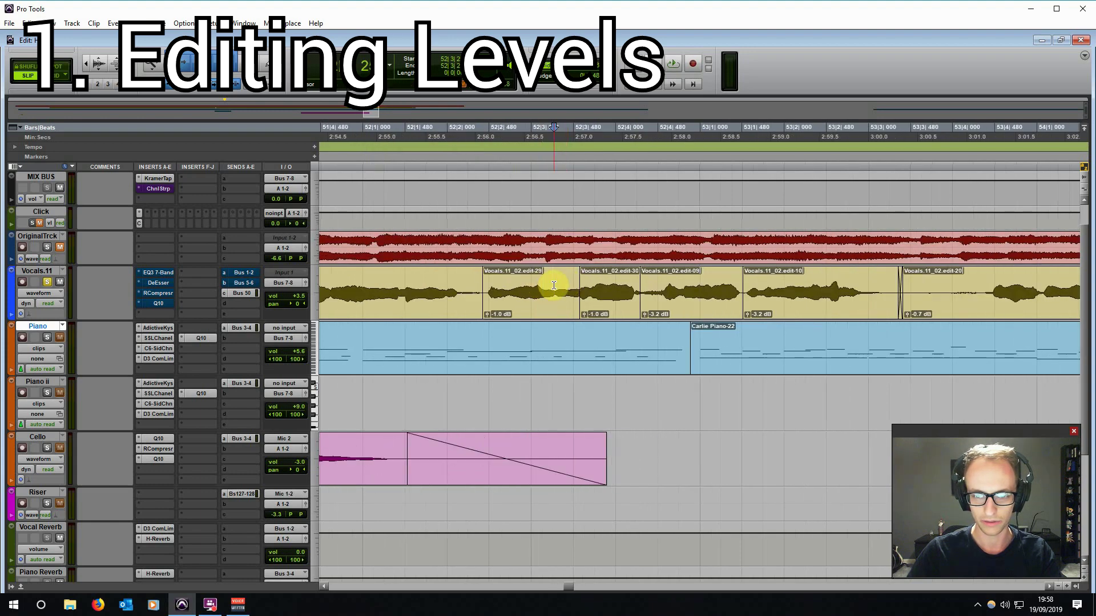
key(ctrl+[)
click(639, 286)
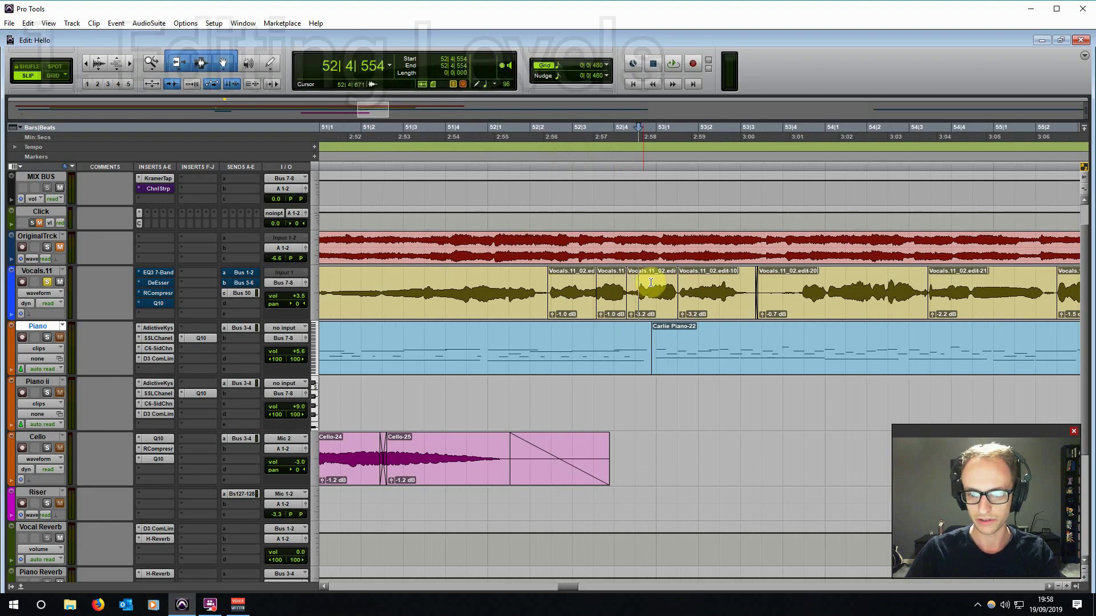
Widen the view to bars 50–58, then zoom back in with the edit point at bar 54.
scroll(633, 285, right, 2)
click(623, 281)
key(ctrl+[)
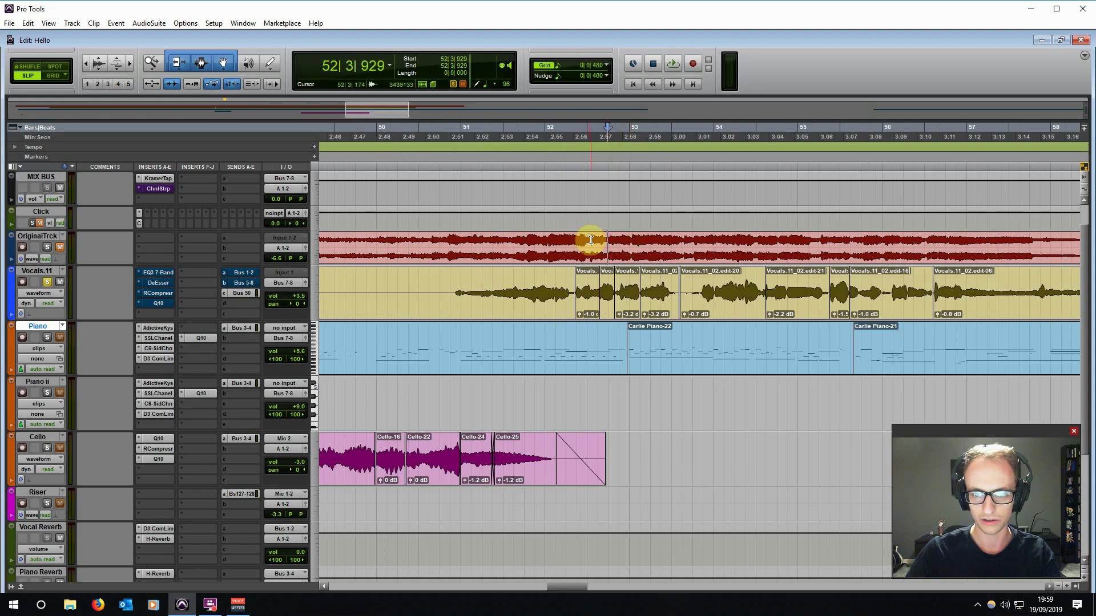
scroll(589, 239, right, 1)
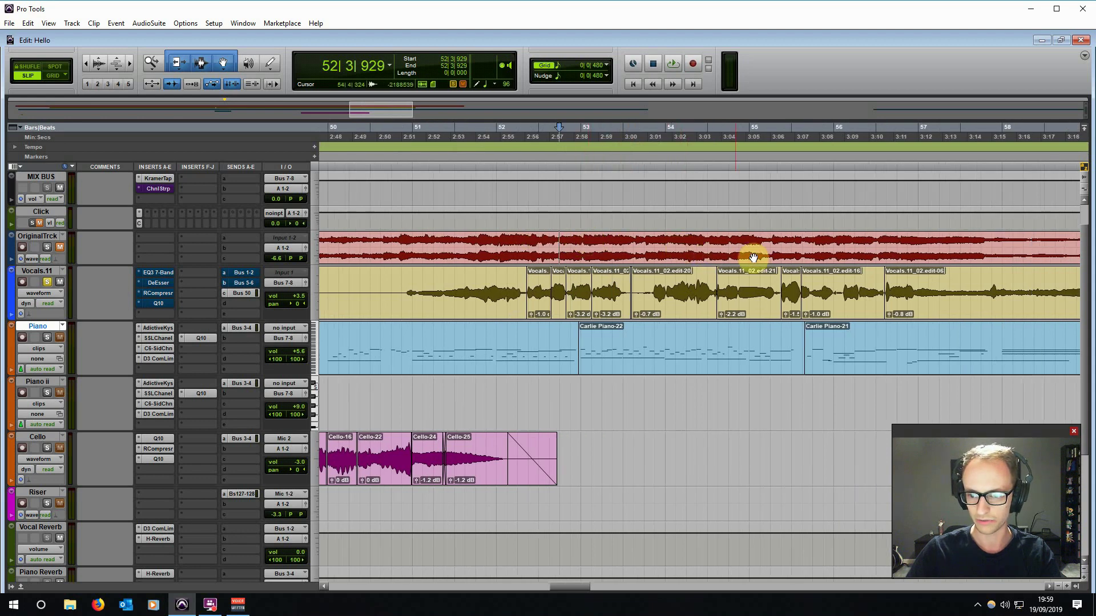
click(395, 241)
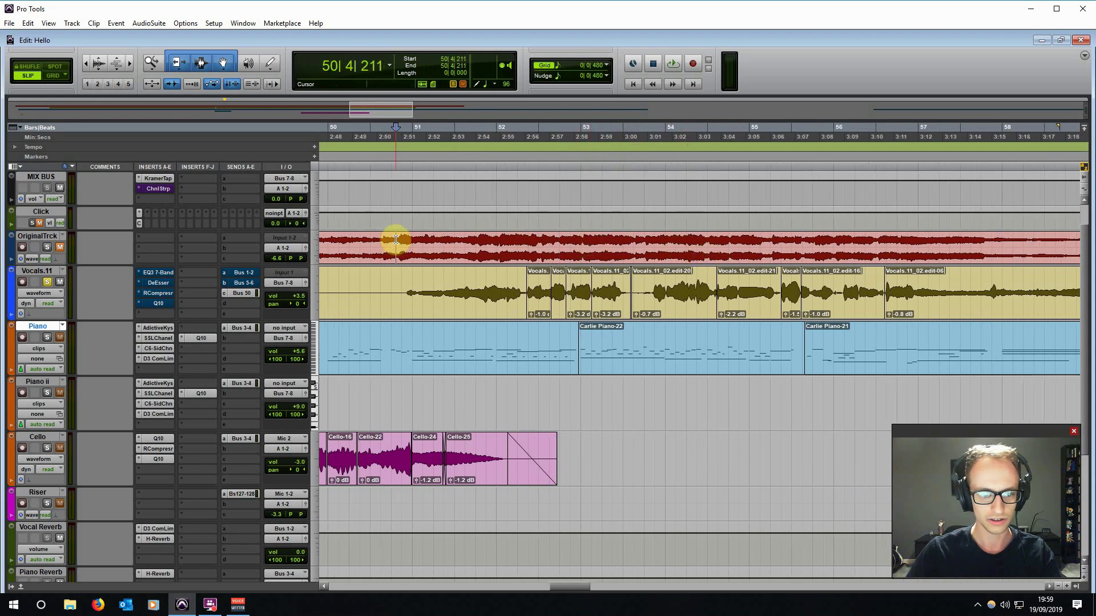
click(509, 240)
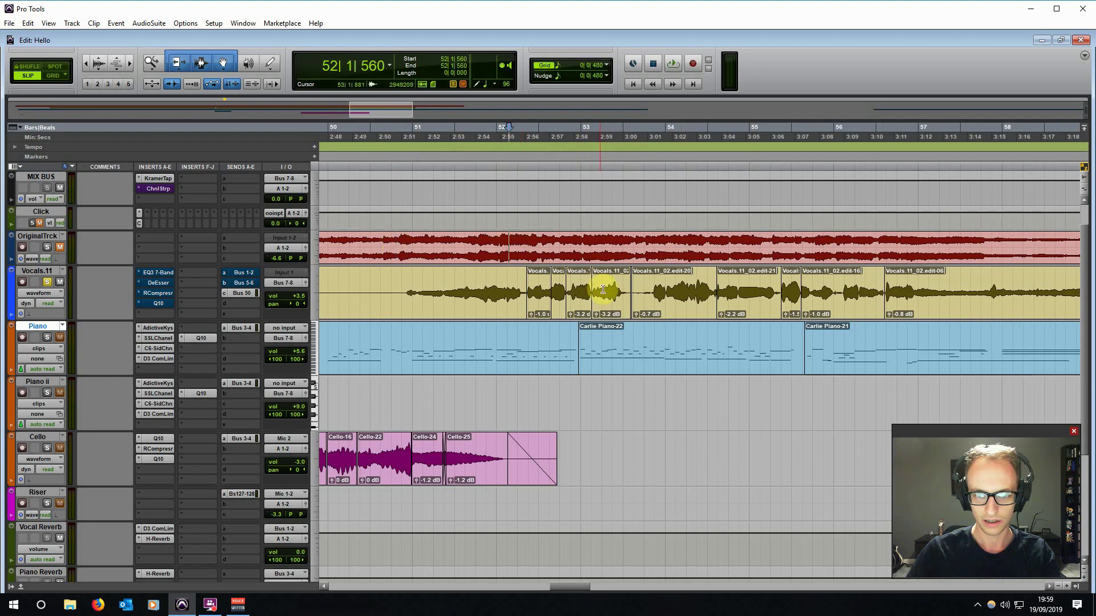
click(682, 288)
key(ctrl+])
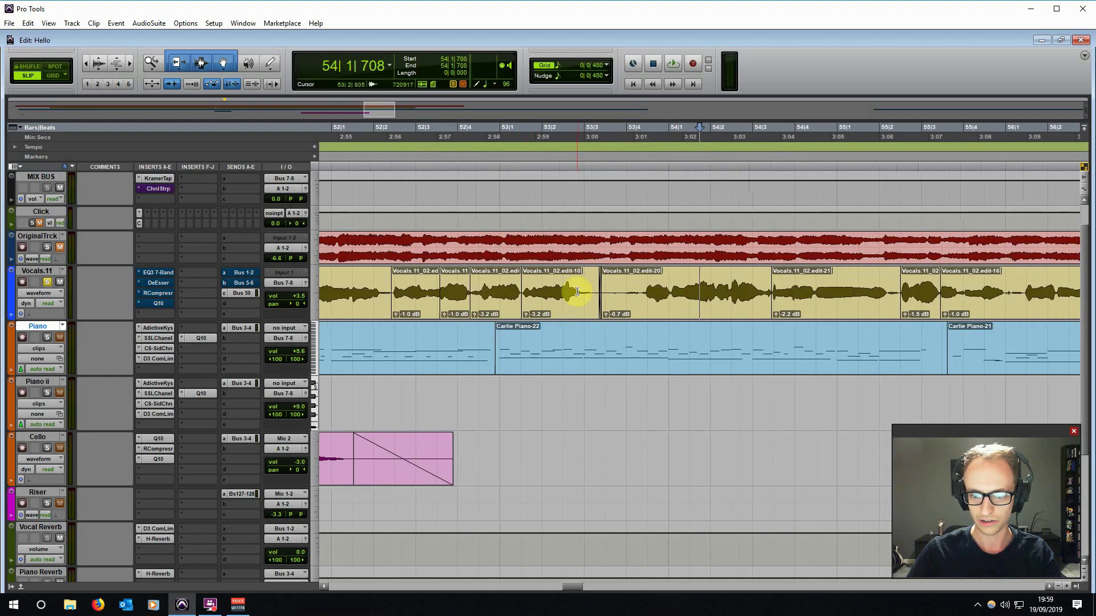
scroll(384, 276, left, 3)
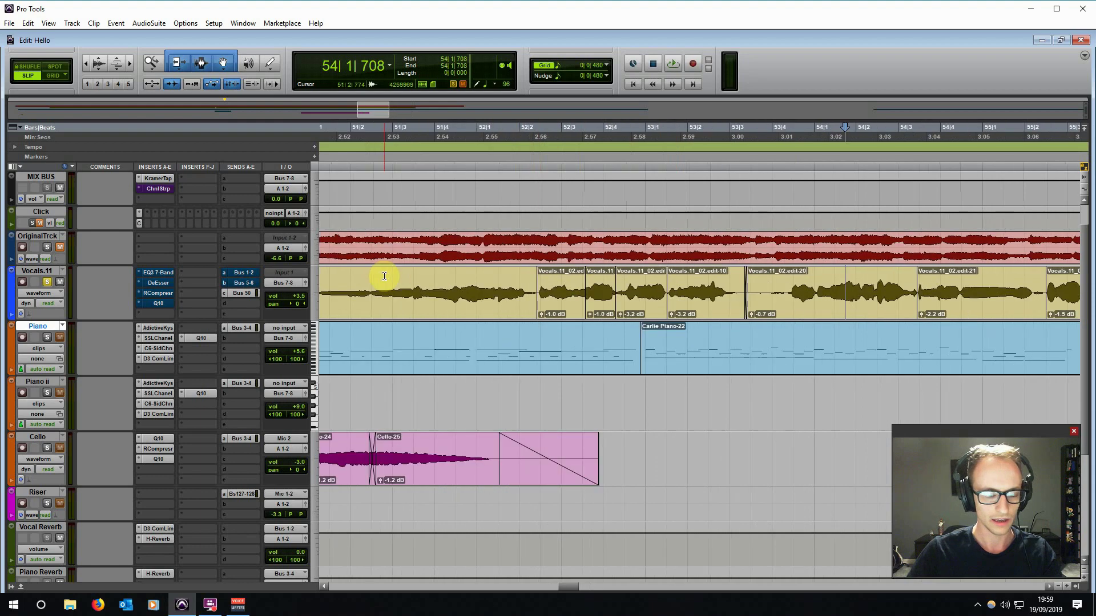
Zoom out to bars 29–63 and audition the vocal around bar 30, stopping at 30|4|084.
key(ctrl+[)
key(ctrl+[)
key(ctrl+[)
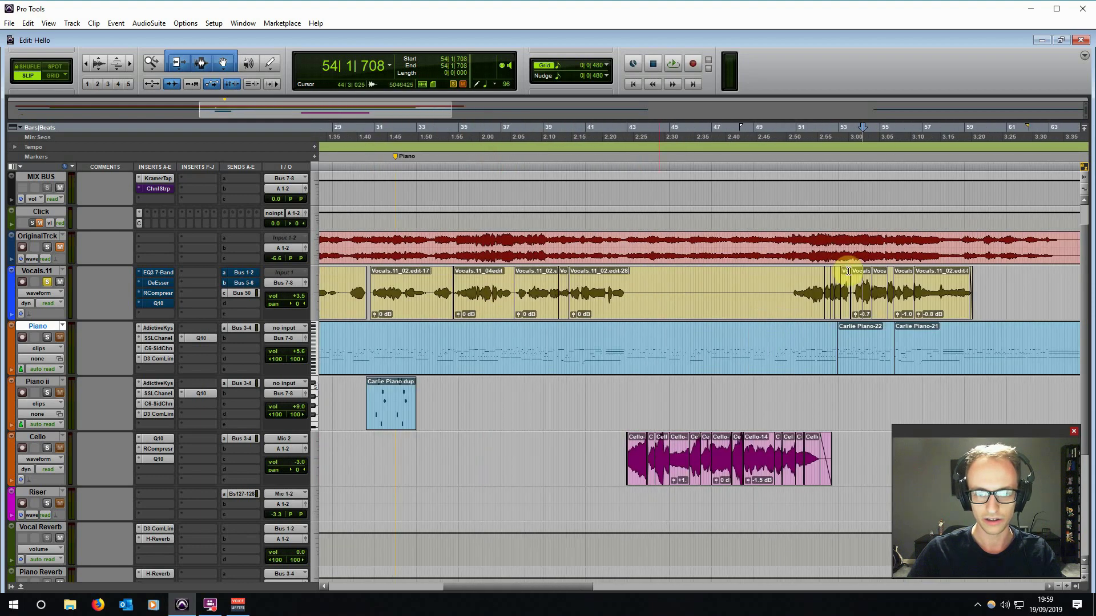
scroll(519, 284, left, 5)
scroll(511, 281, right, 5)
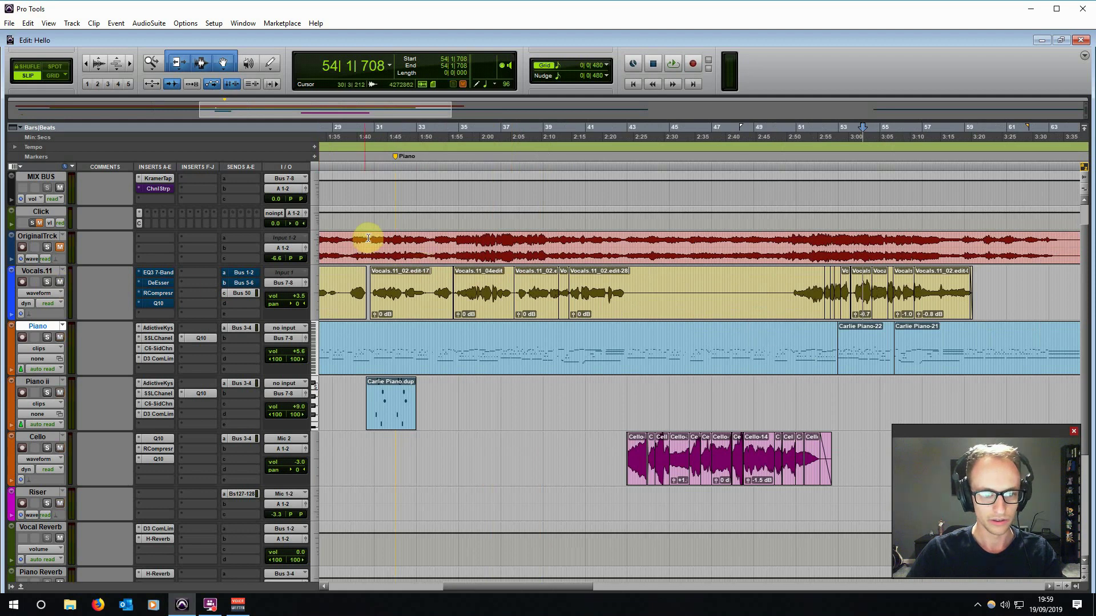
key(space)
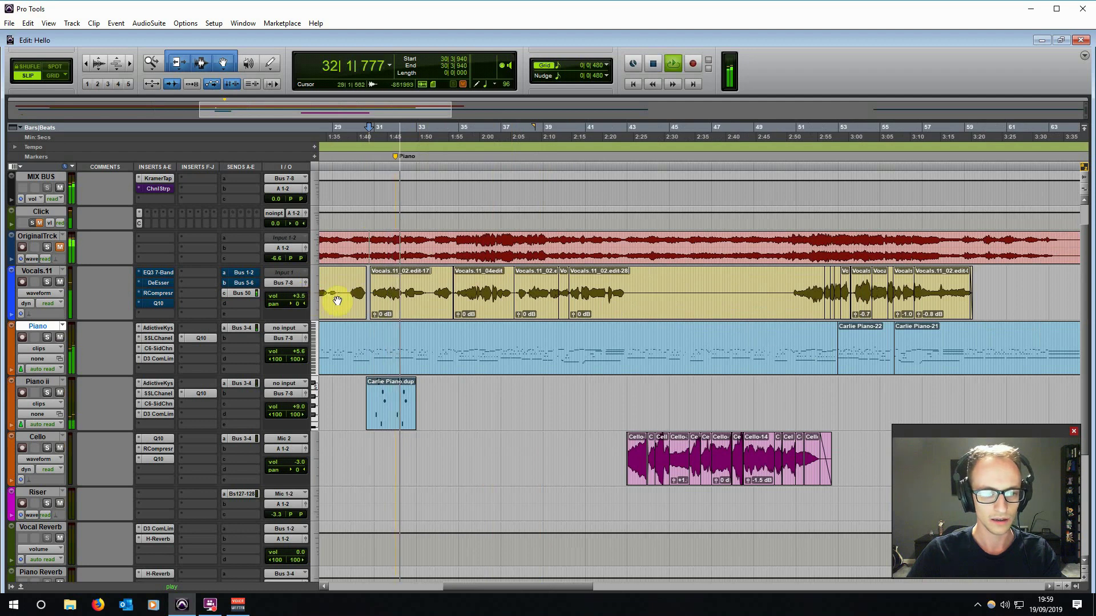
click(372, 299)
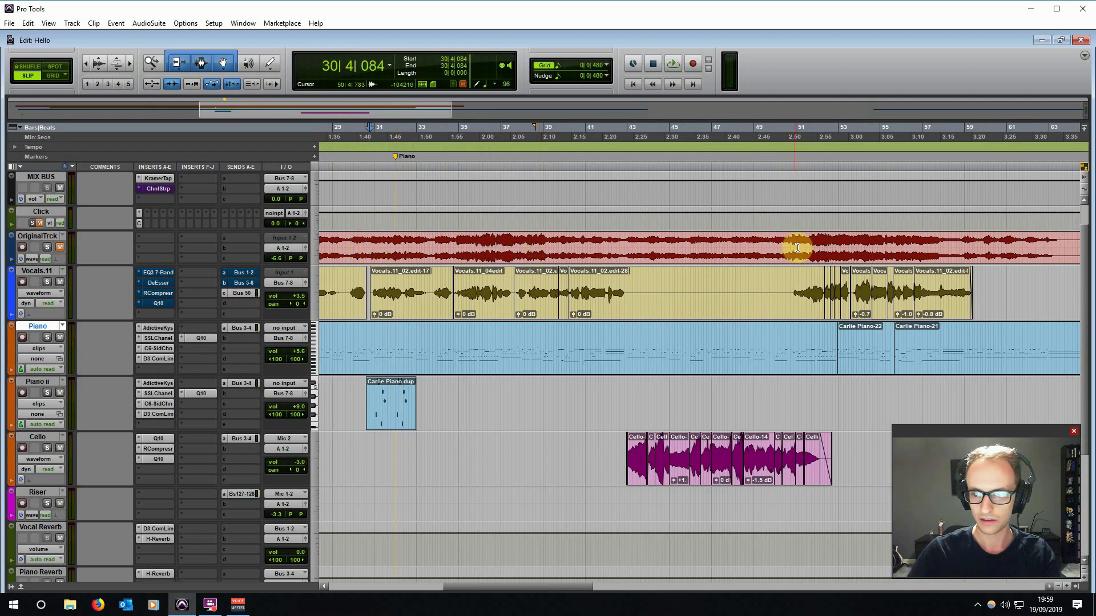
Audition the vocal near bar 52, then return to the session start at 6|4|598.
key(space)
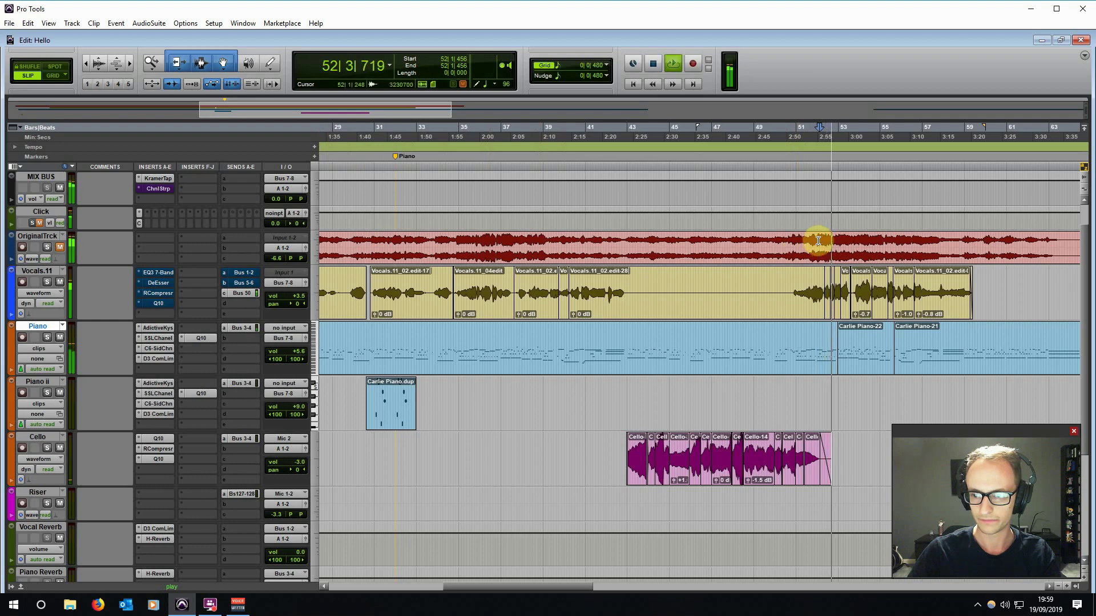
scroll(815, 240, right, 3)
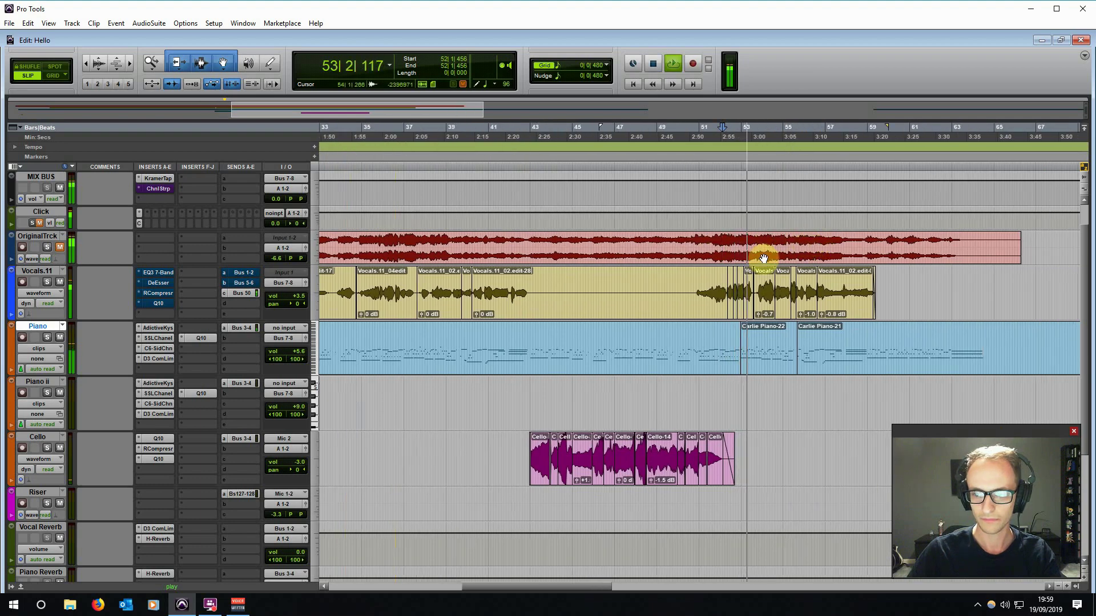
key(space)
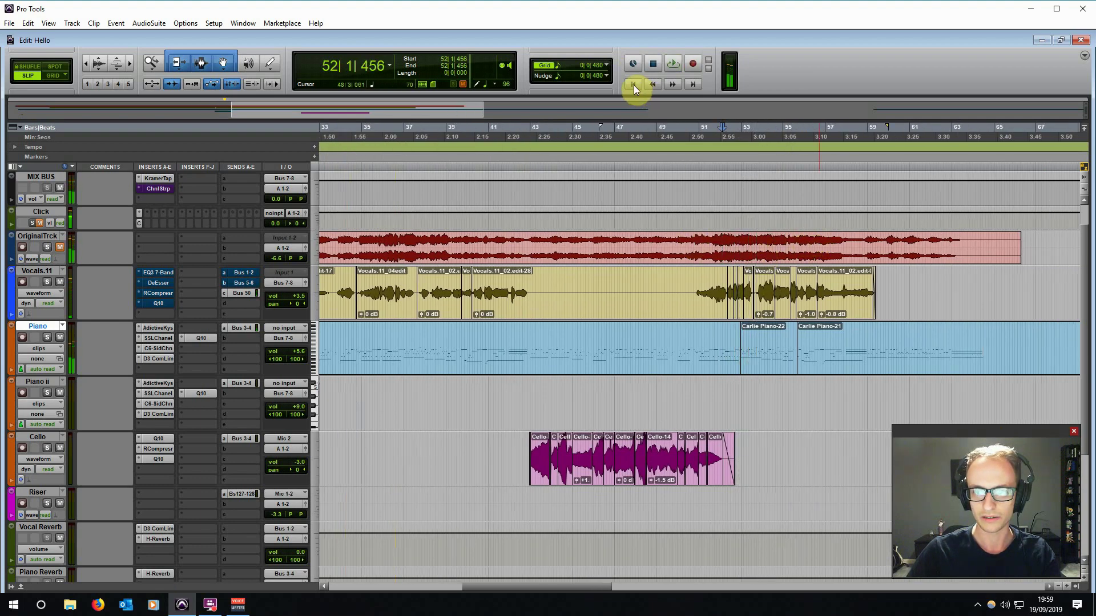
click(633, 84)
click(424, 236)
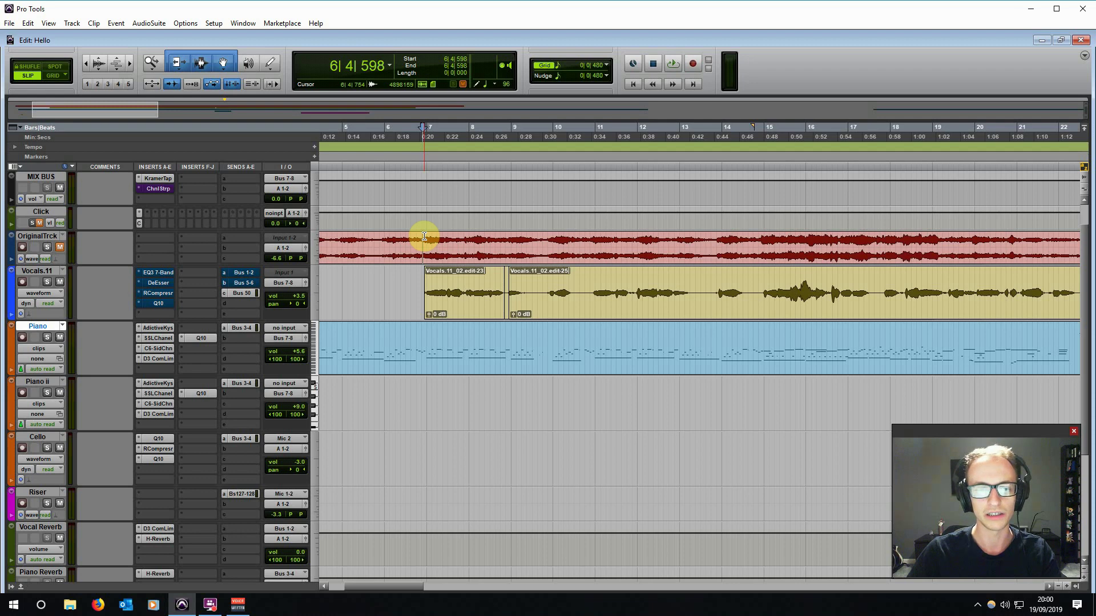
Select the Vocals.11 passage from 0:20 to 0:42 and open its EQ3 7-Band plug-in.
click(425, 237)
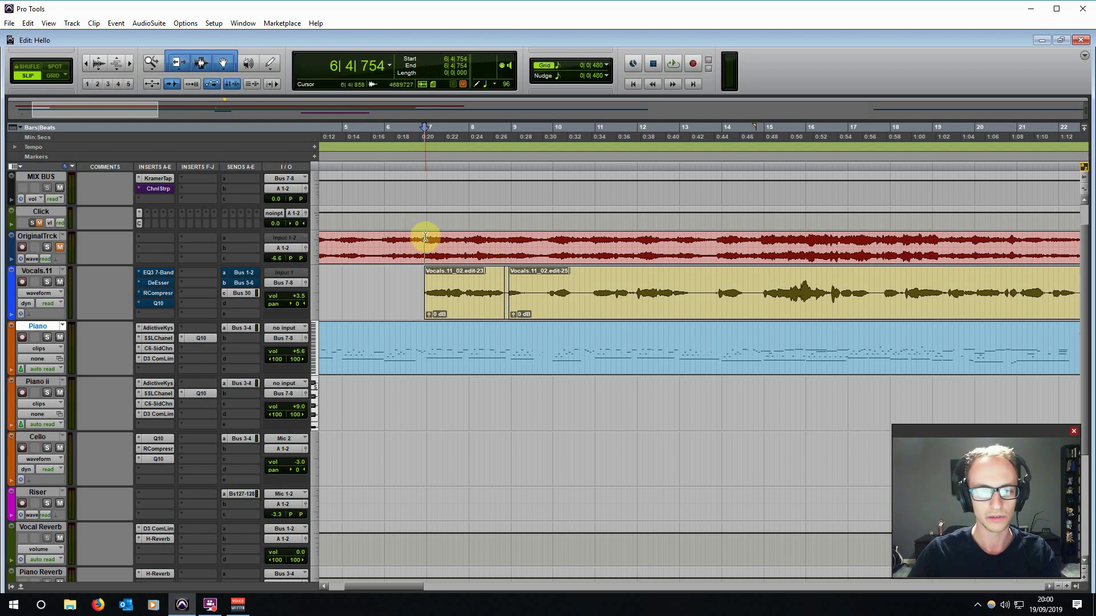
scroll(429, 244, right, 2)
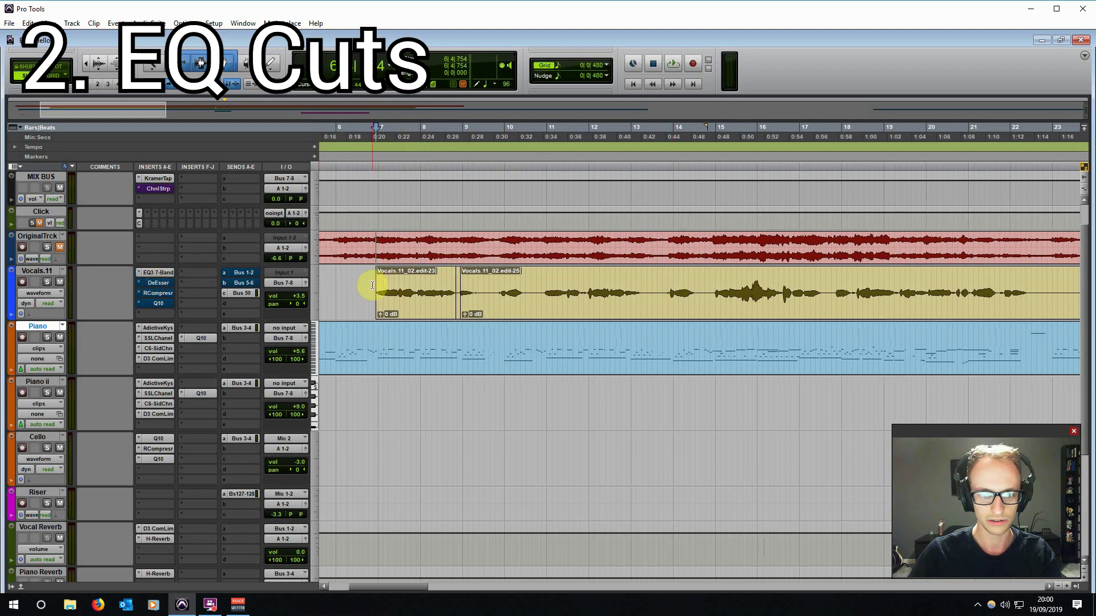
drag(375, 284, 644, 280)
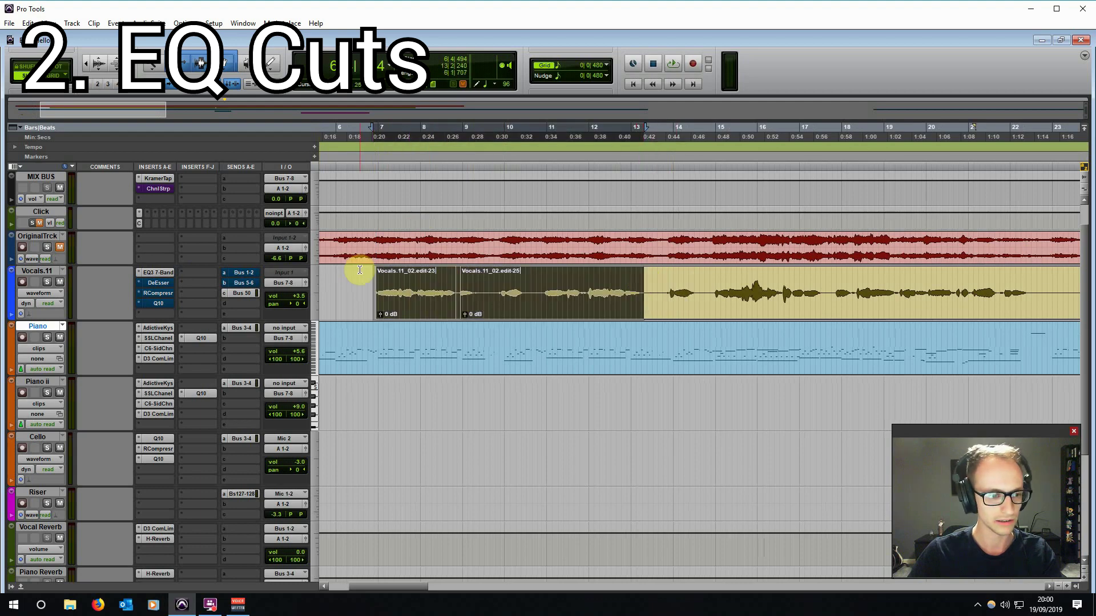
click(152, 272)
Switch off the EQ's HPF, LF, LMF, MF and HMF bands and solo the vocal during playback.
key(space)
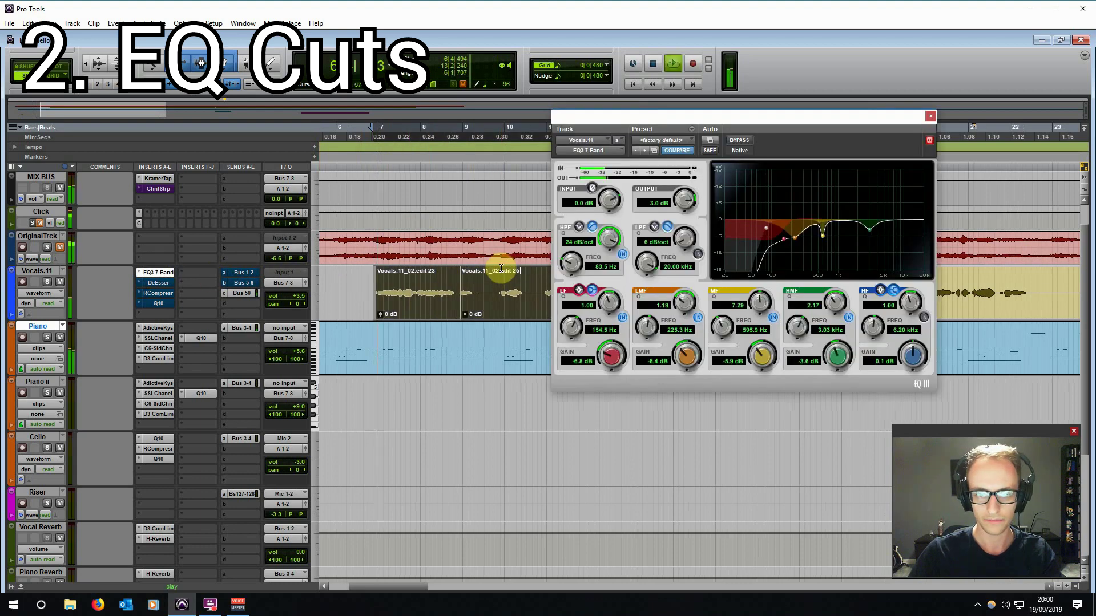
click(622, 317)
click(622, 254)
click(697, 316)
click(773, 317)
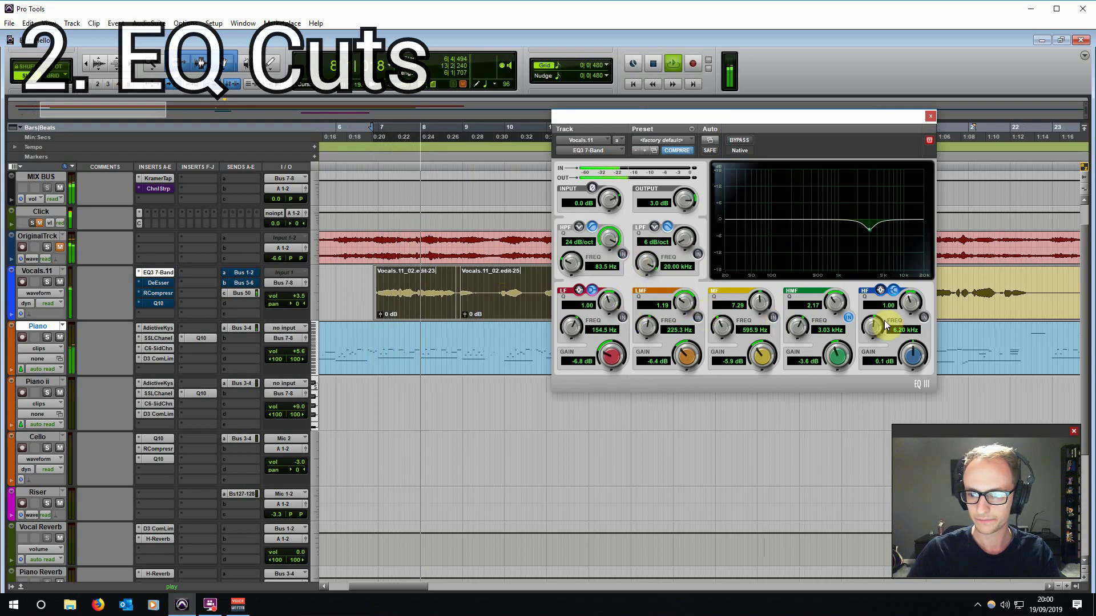
click(849, 317)
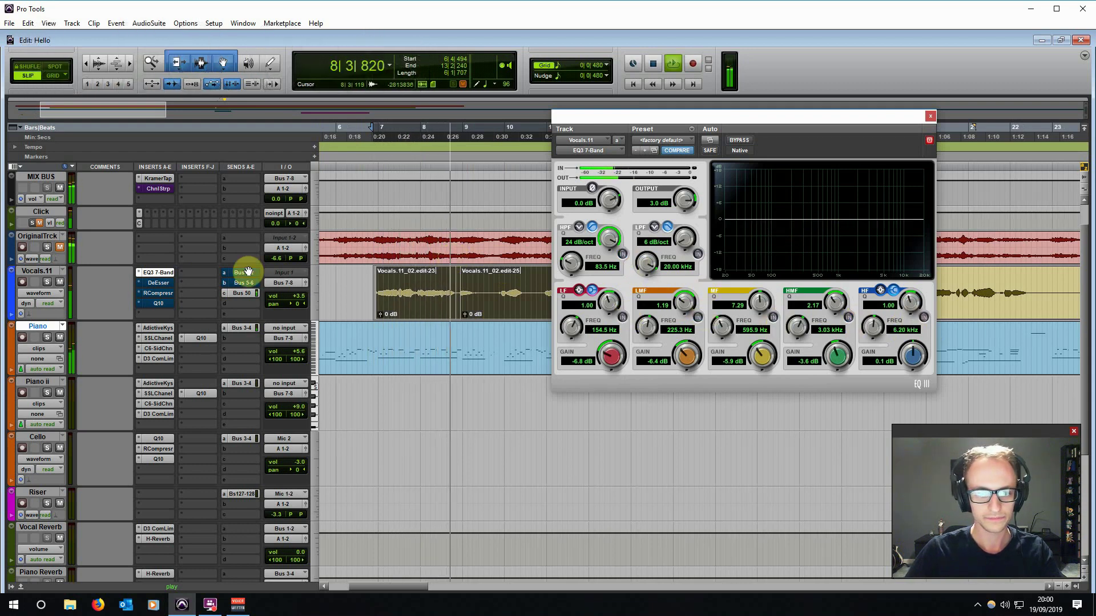
click(47, 282)
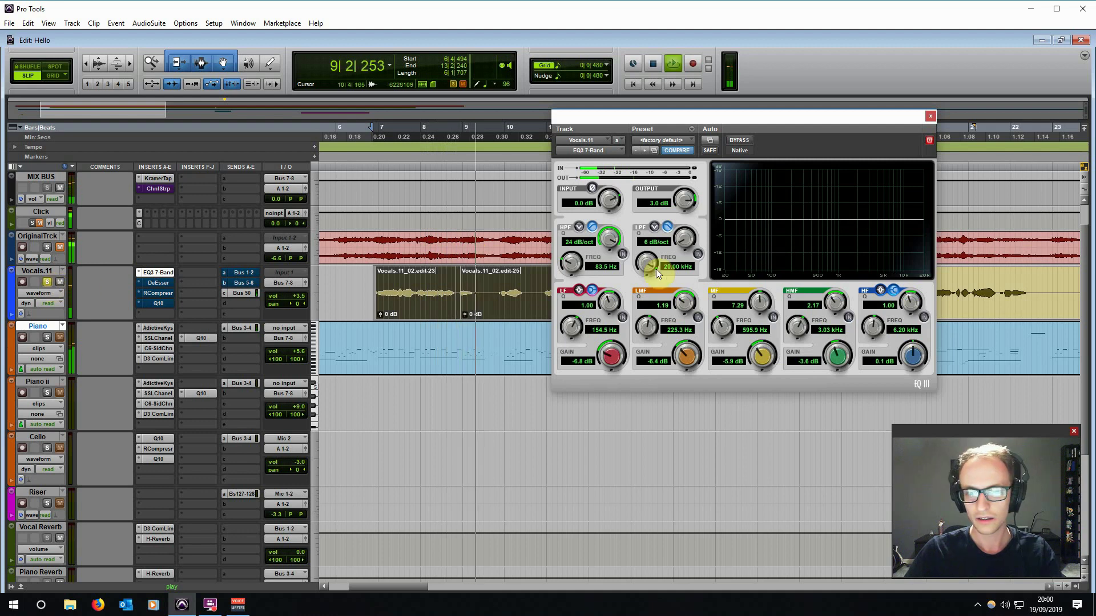
Re-enable the high-pass filter and tune its cutoff near 85 Hz while auditioning the vocal.
key(space)
click(421, 306)
key(space)
click(622, 253)
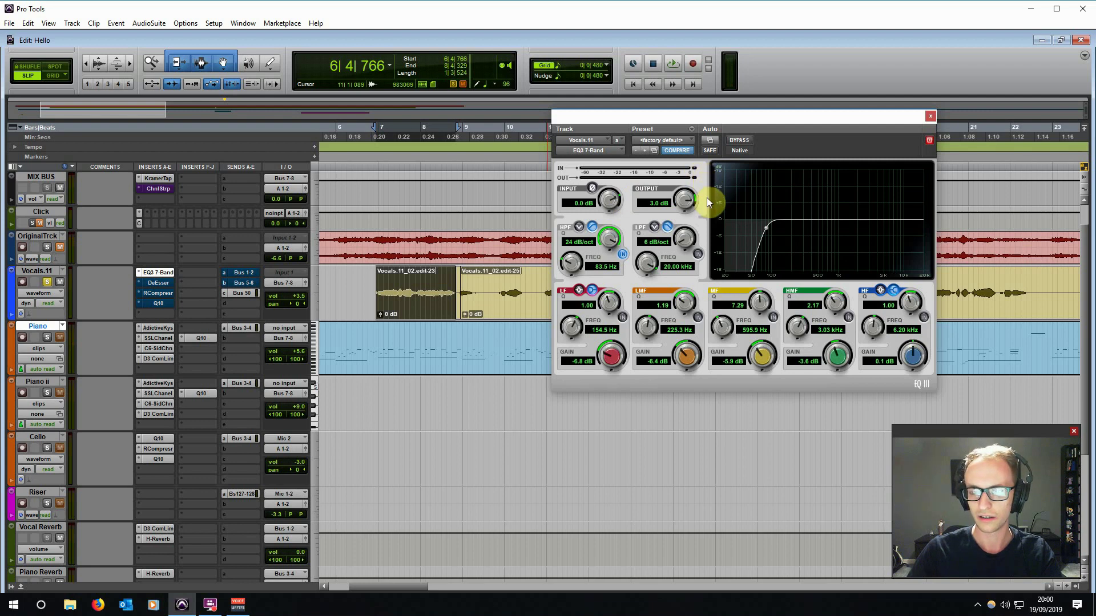
click(360, 240)
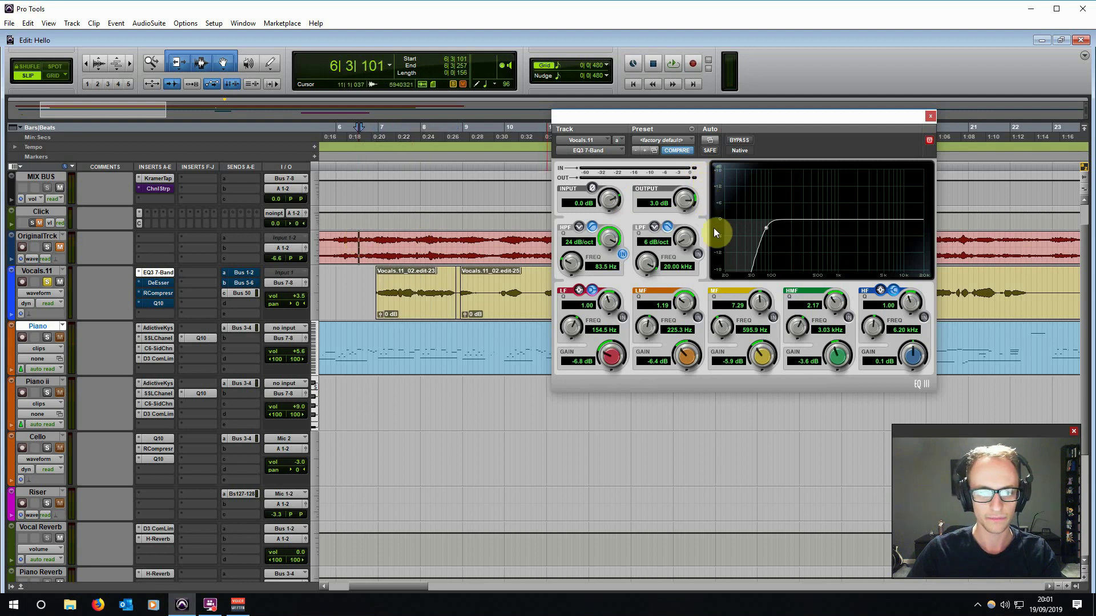
key(space)
key(space)
key(space)
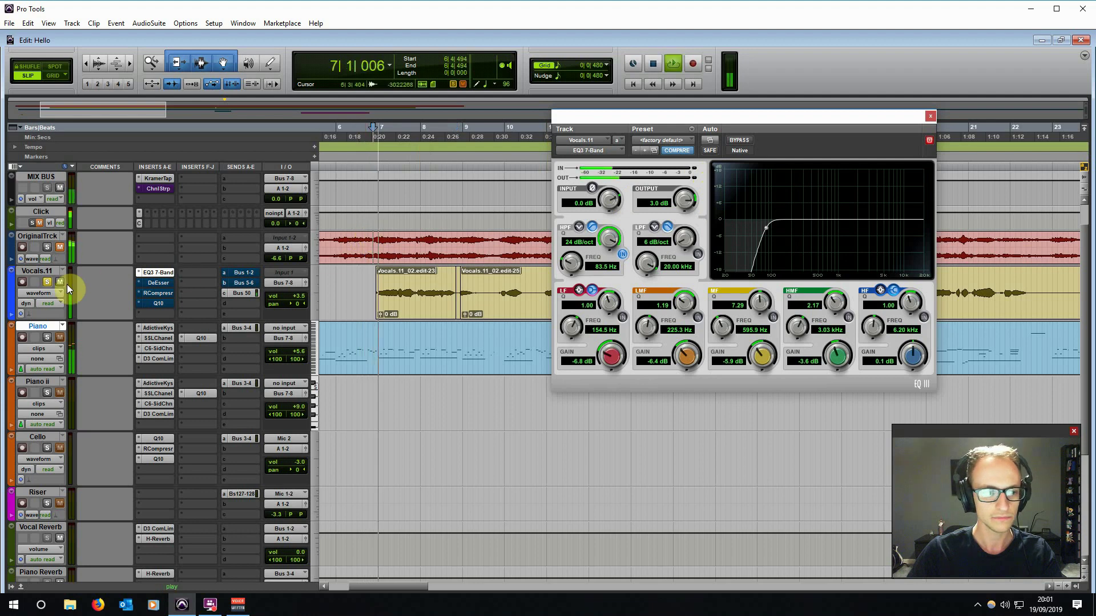
mouse_move(762, 231)
mouse_down()
mouse_move(794, 229)
mouse_move(766, 229)
mouse_up()
key(space)
Re-enable the LF shelf cut while playing the phrase from 6|4|285 to 10|2|161.
drag(370, 243, 517, 247)
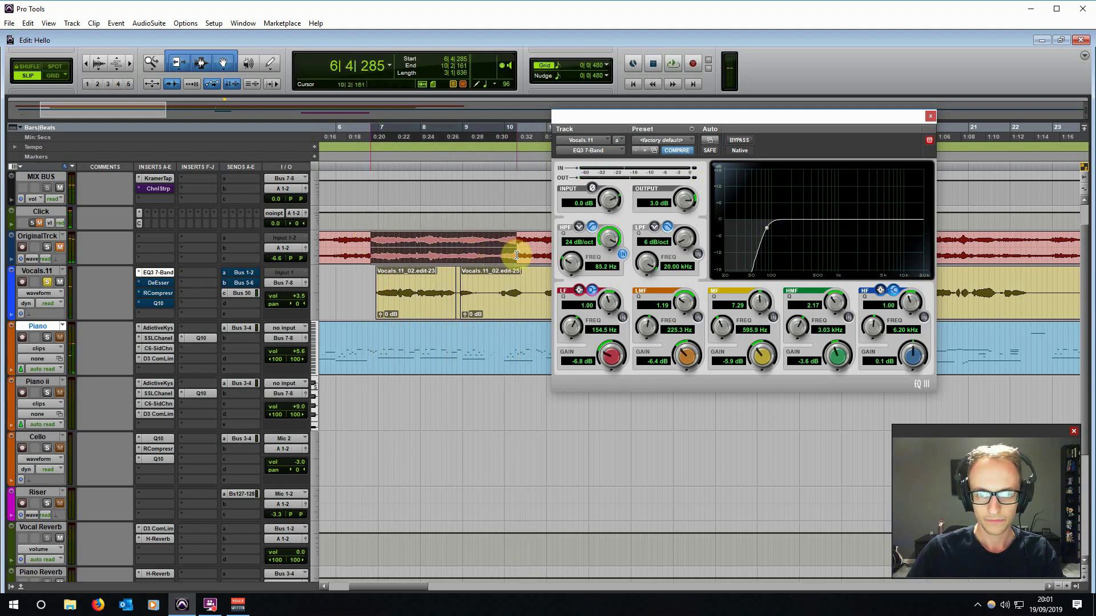
key(space)
click(622, 317)
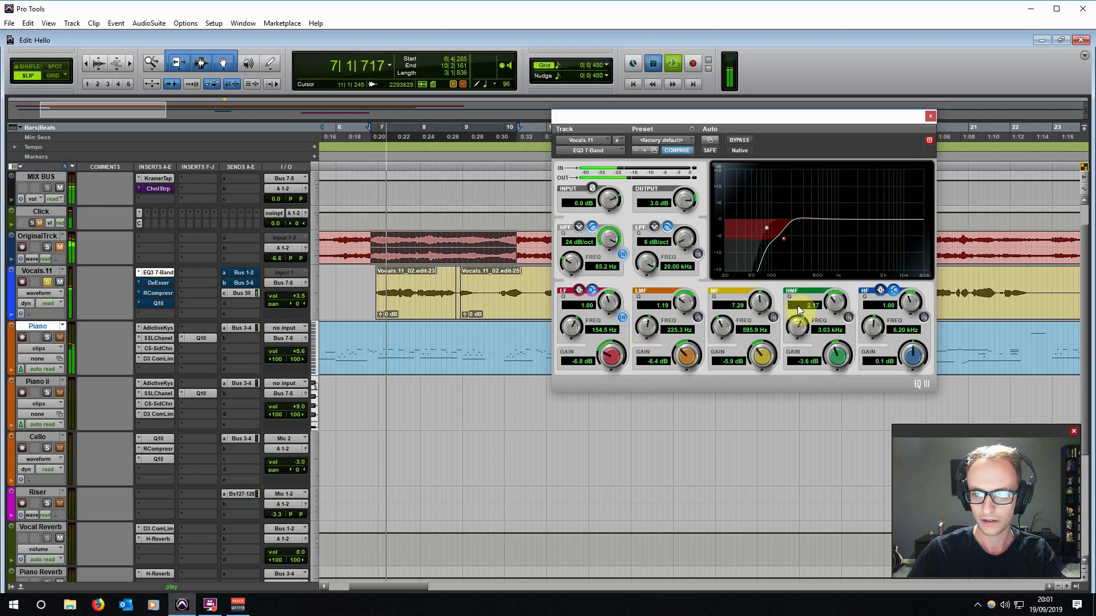
key(space)
A/B the vocal EQ with its Bypass during playback, leaving it bypassed.
click(373, 239)
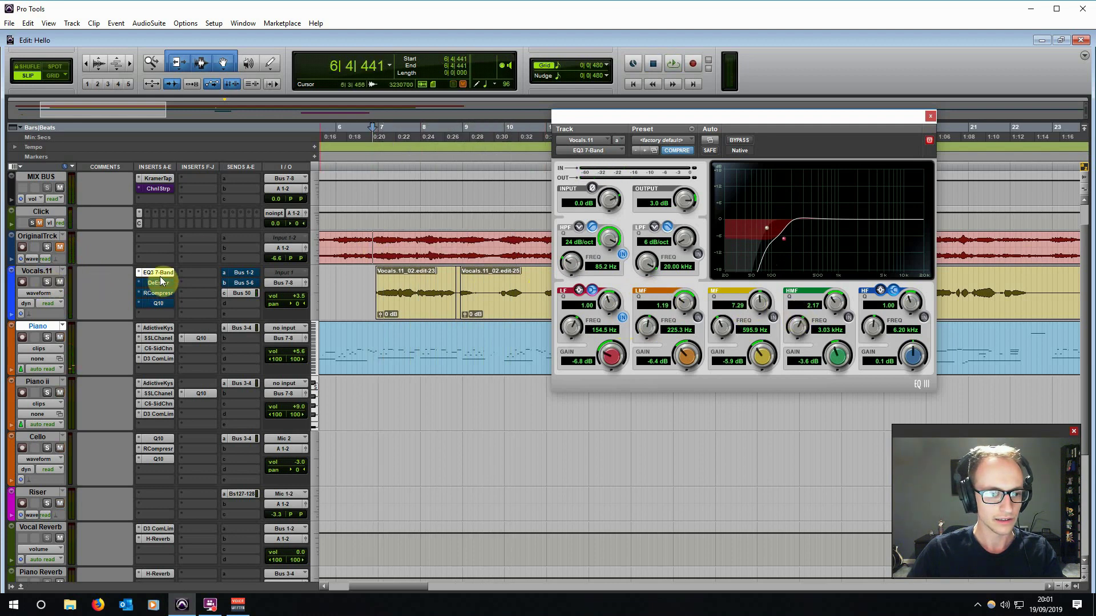
key(space)
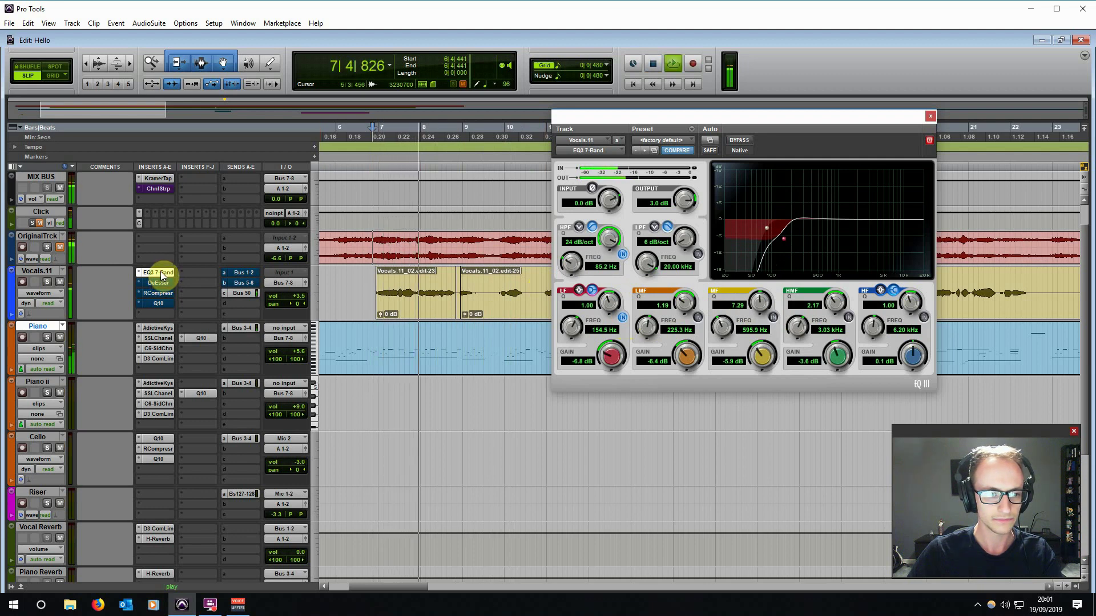
ctrl+click(162, 273)
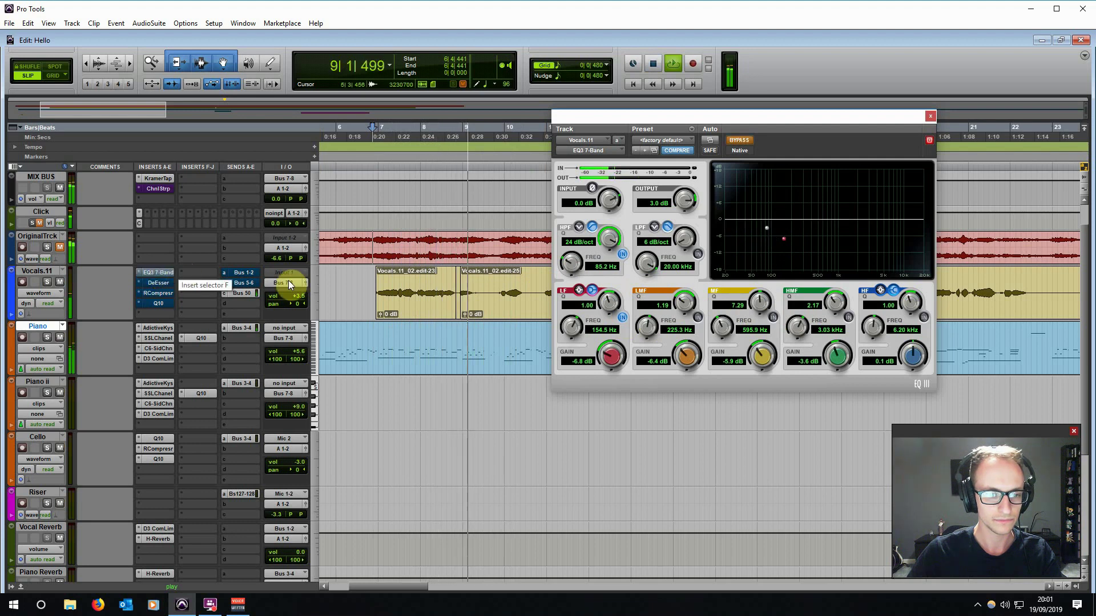
key(space)
click(410, 304)
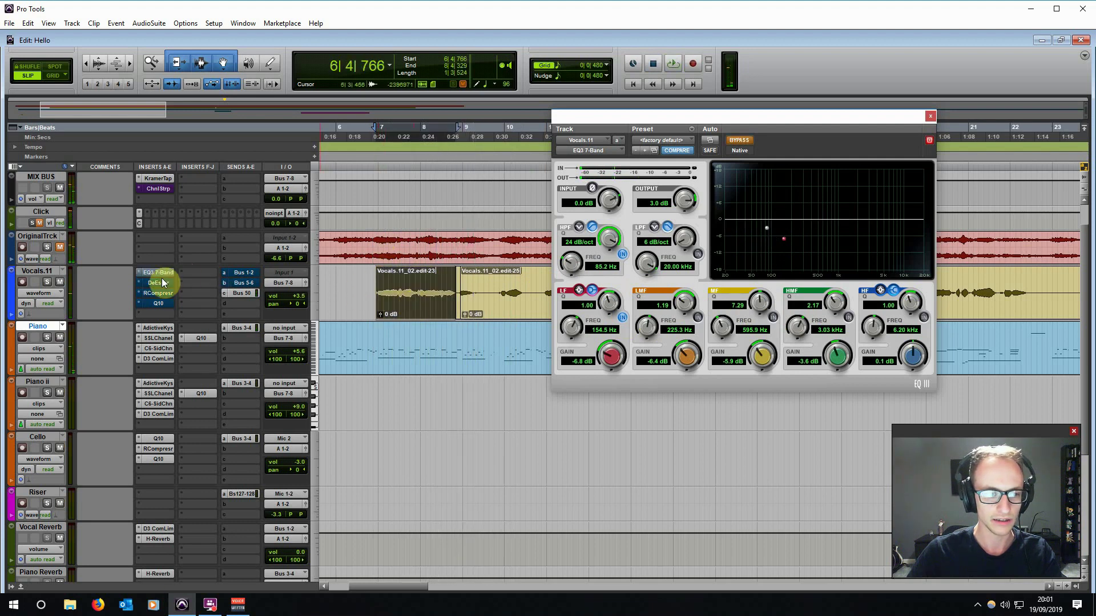
key(space)
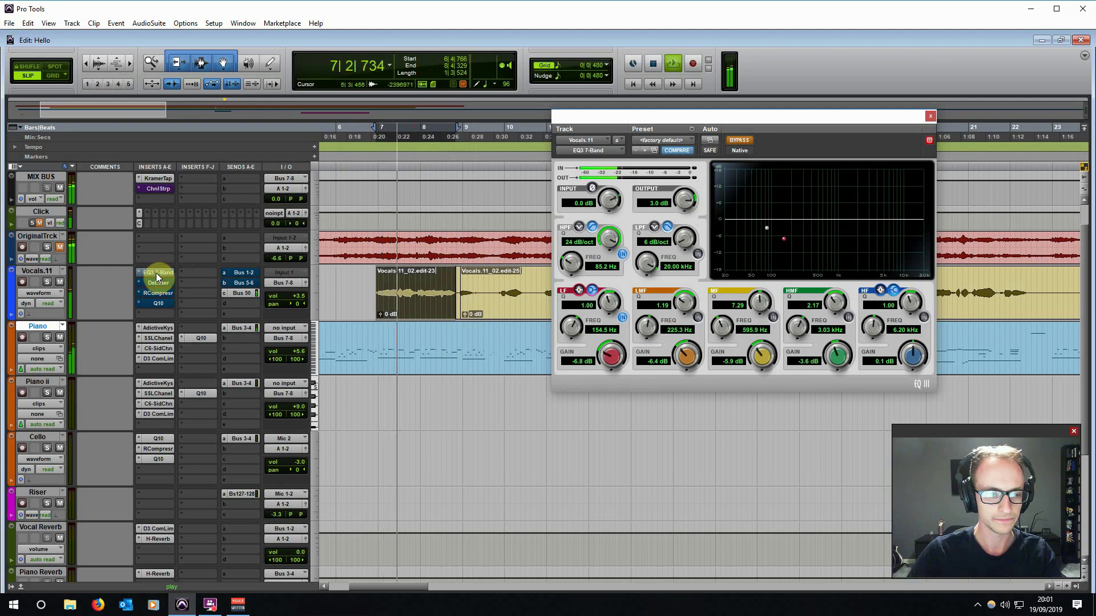
ctrl+click(156, 273)
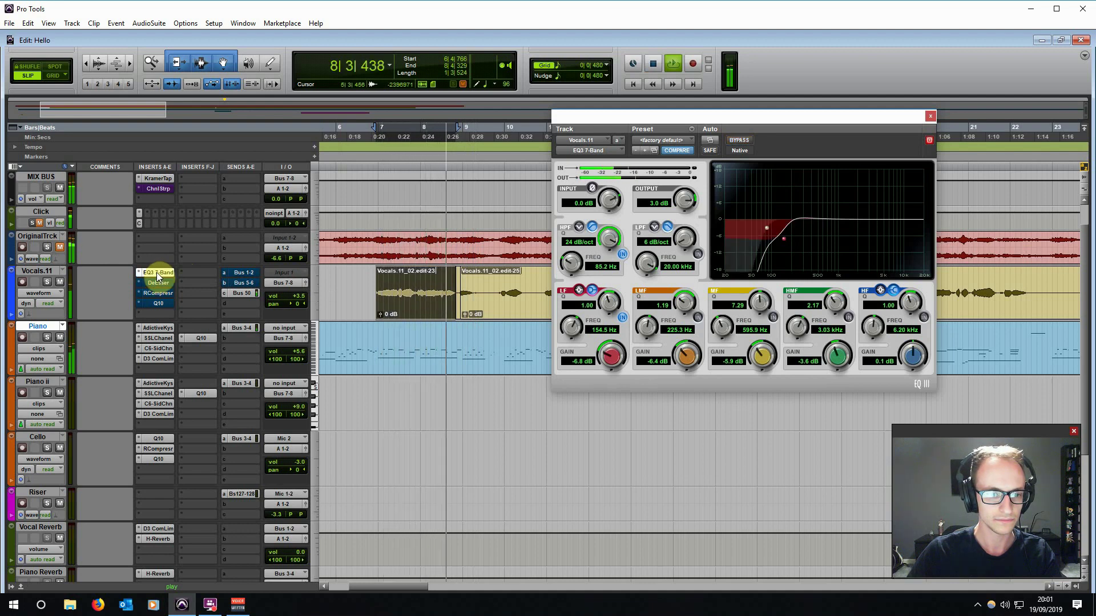
ctrl+click(156, 272)
key(space)
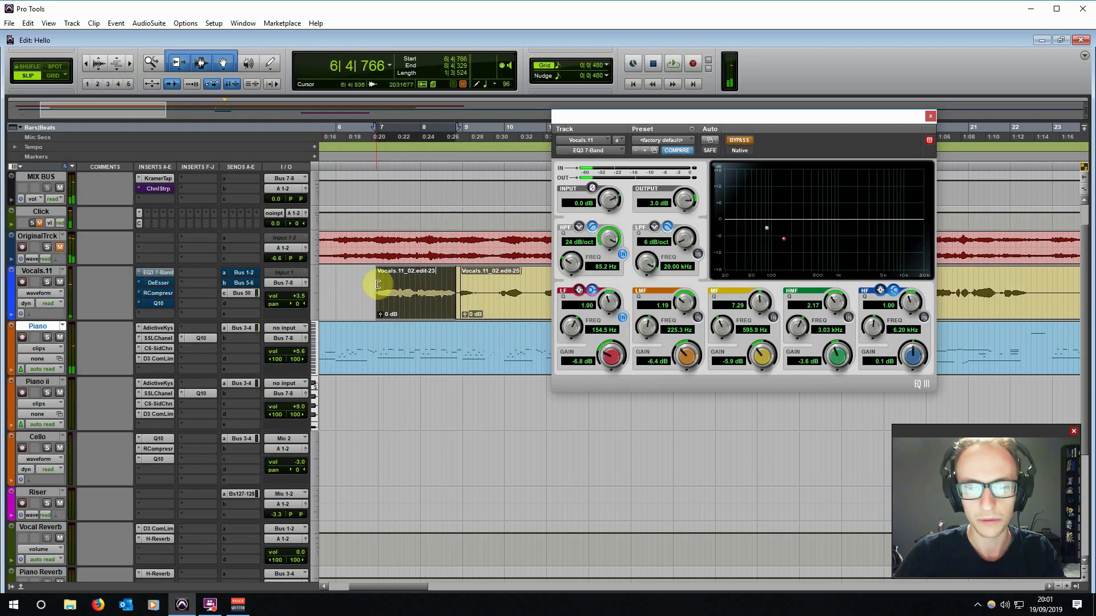
Cut the MF band by 6 dB around 608 Hz while the vocal plays.
click(370, 245)
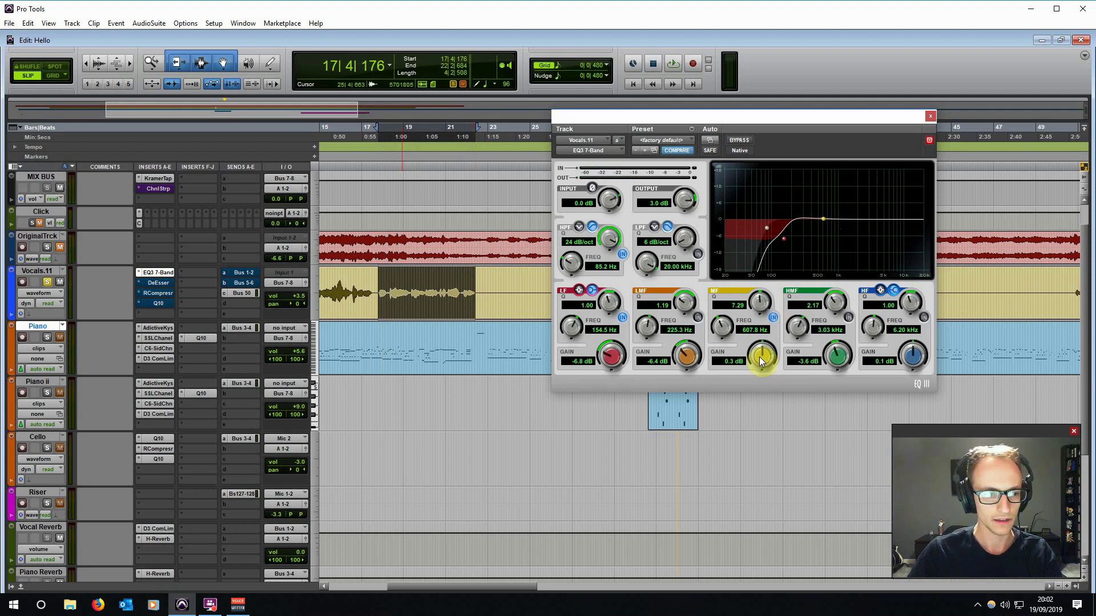
key(space)
drag(761, 359, 730, 440)
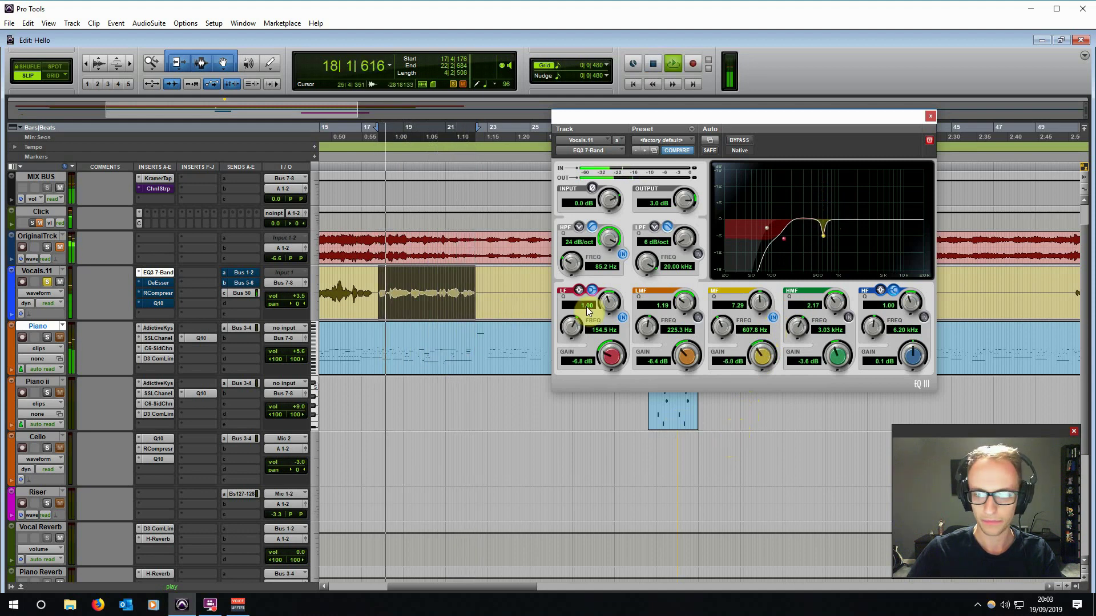
key(space)
Return to the session start and re-enable the HMF notch near 3.03 kHz.
click(410, 288)
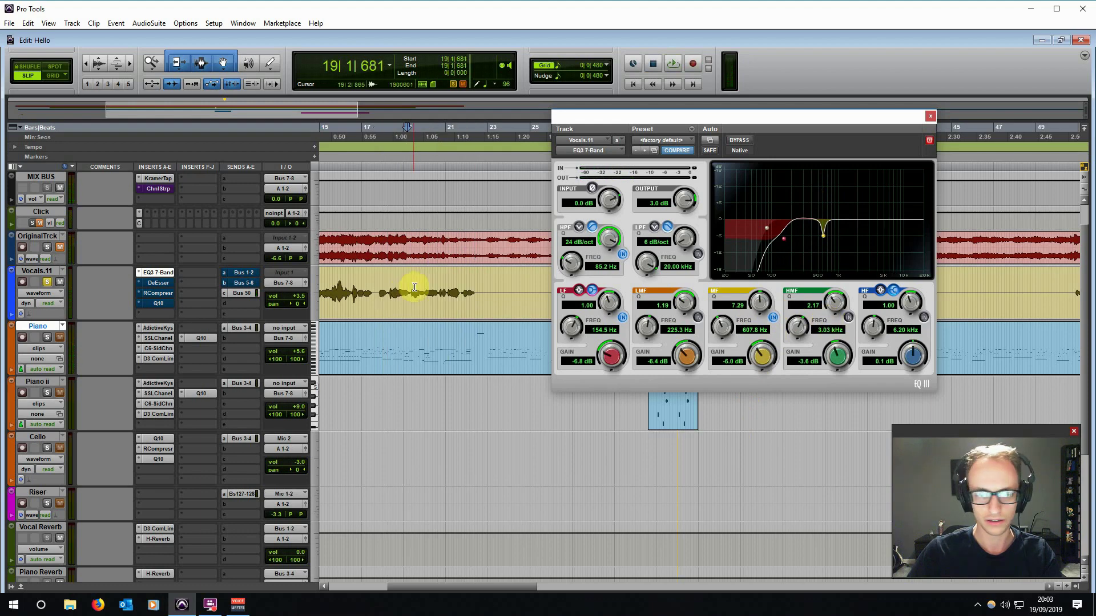
key(Home)
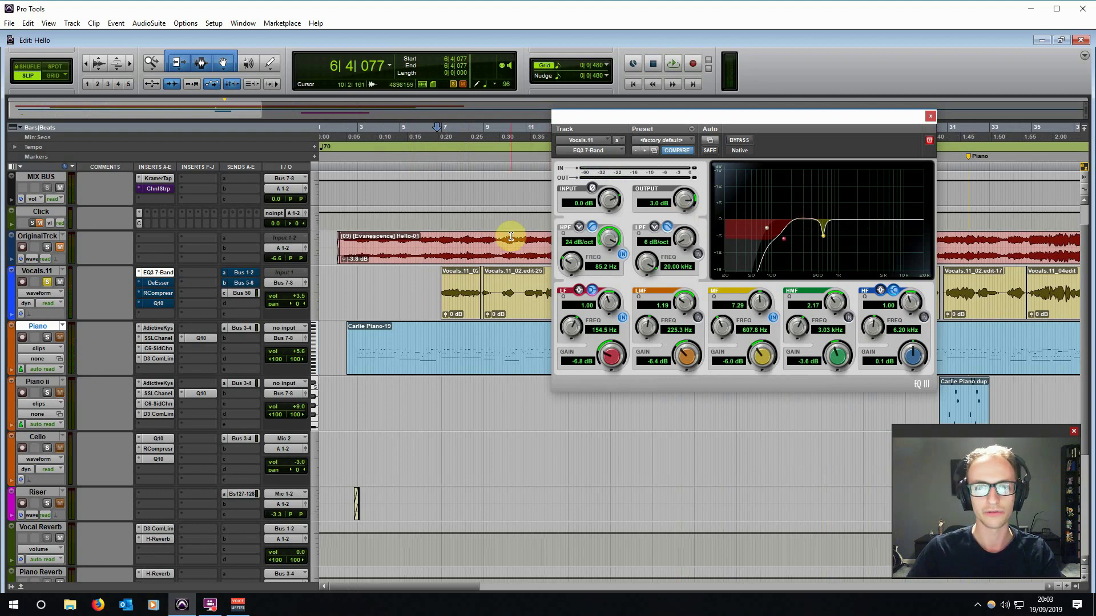
scroll(510, 239, right, 3)
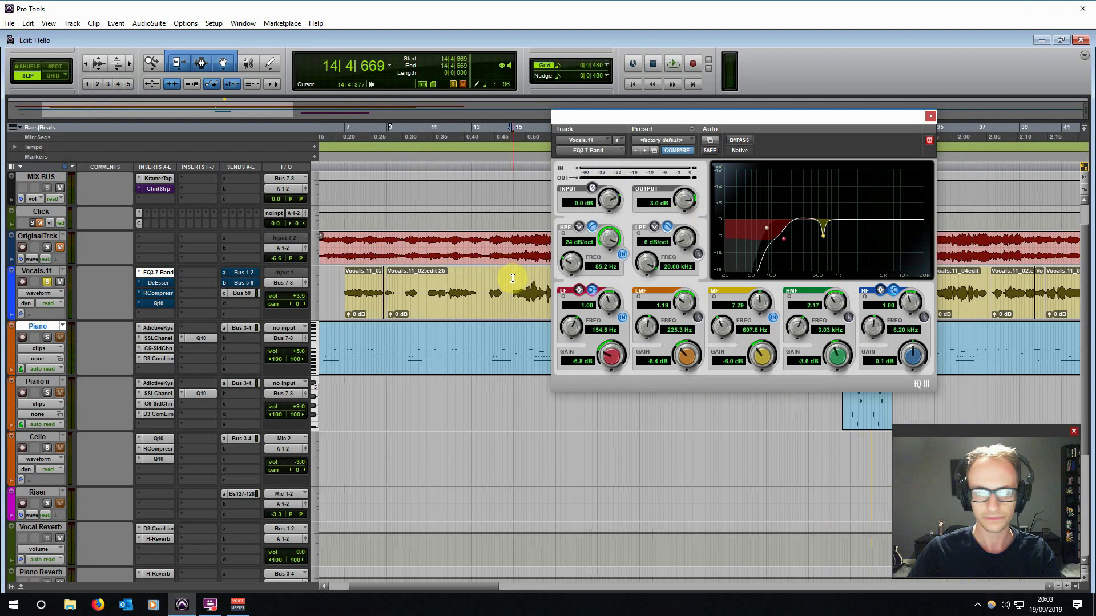
click(849, 317)
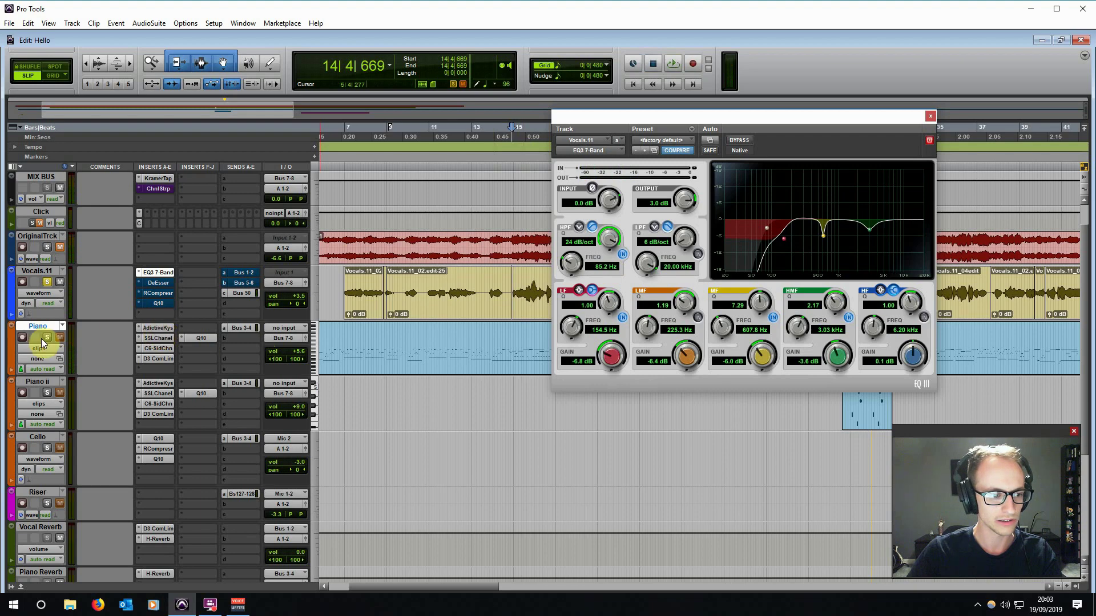
Inspect the Piano's AdictiveKeys and SSL E-Channel, then select Vocals.11 from 14|4|877 to 22|2|476.
click(154, 329)
click(155, 339)
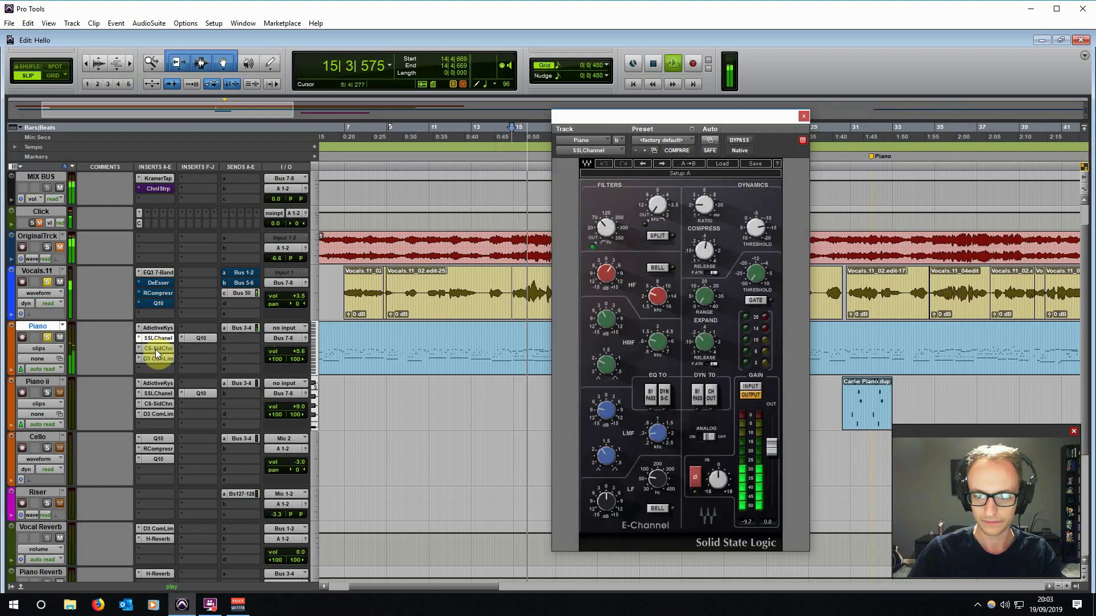
mouse_move(653, 297)
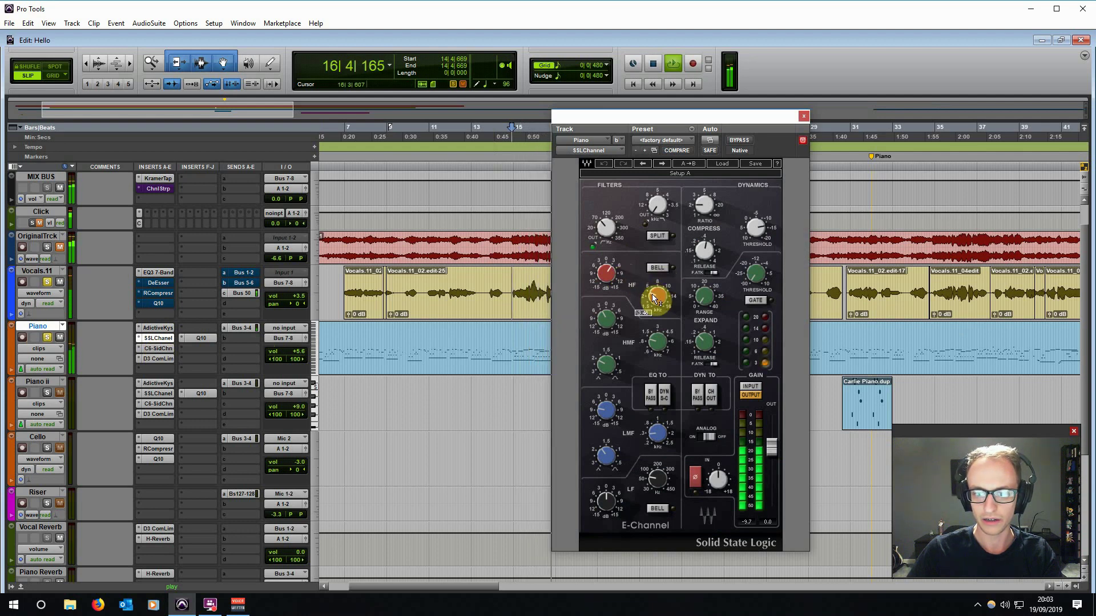
click(803, 117)
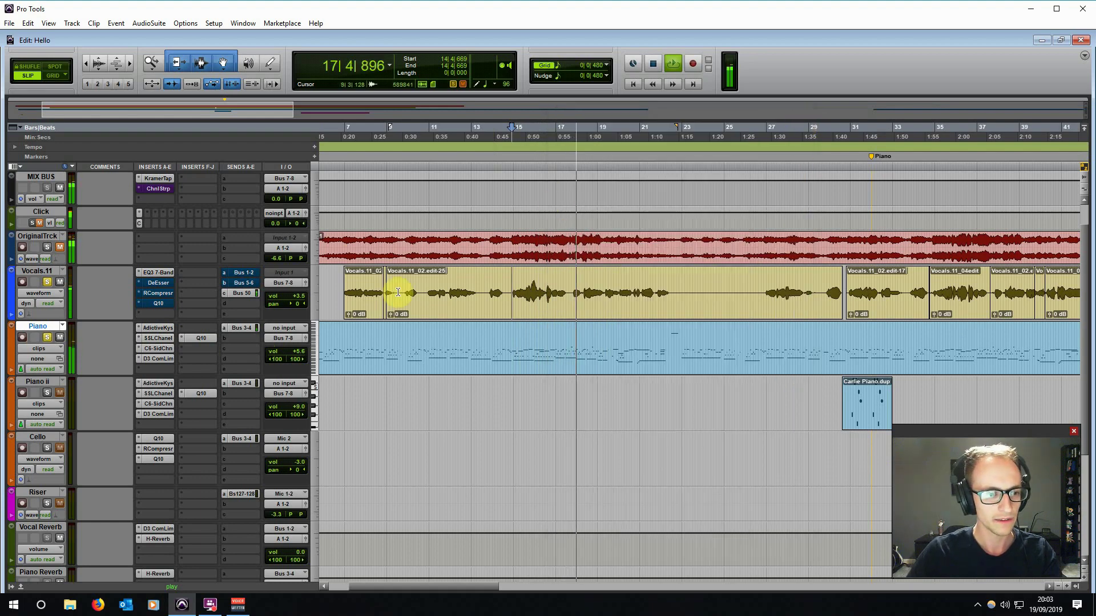
key(space)
key(ctrl+alt+z)
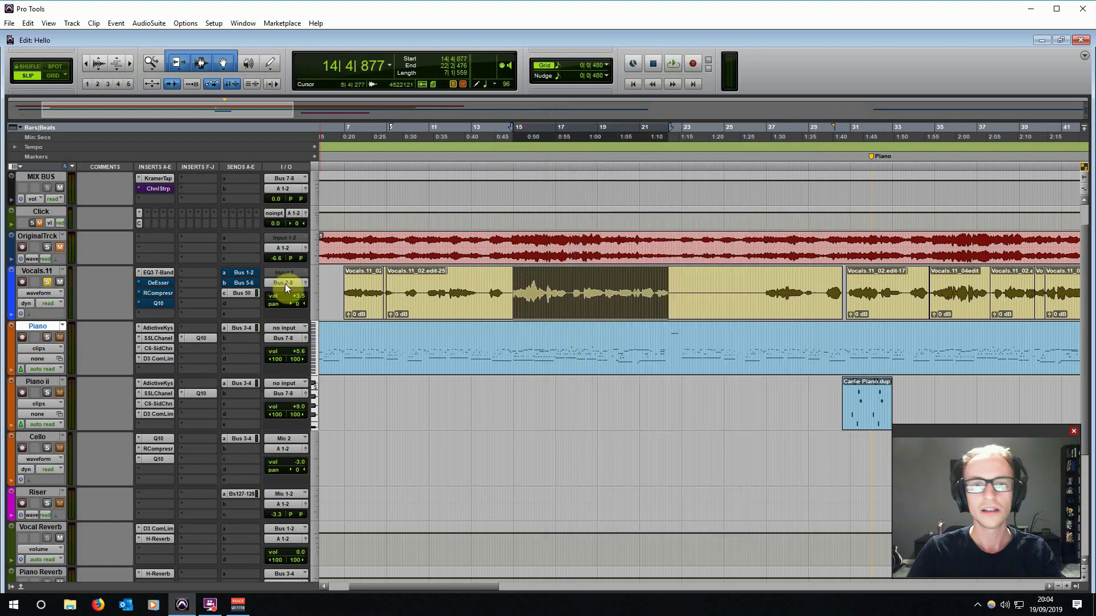
Open the Vocals.11 DeEsser and audition a short zoomed-in stretch around 16|2|422.
click(159, 284)
drag(724, 119, 848, 139)
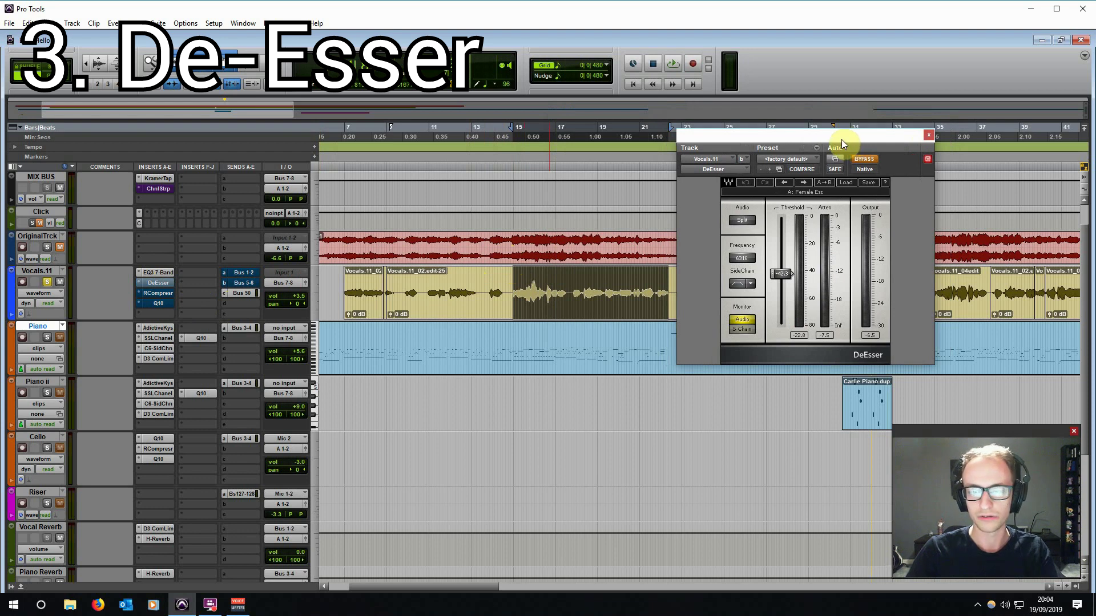
key(space)
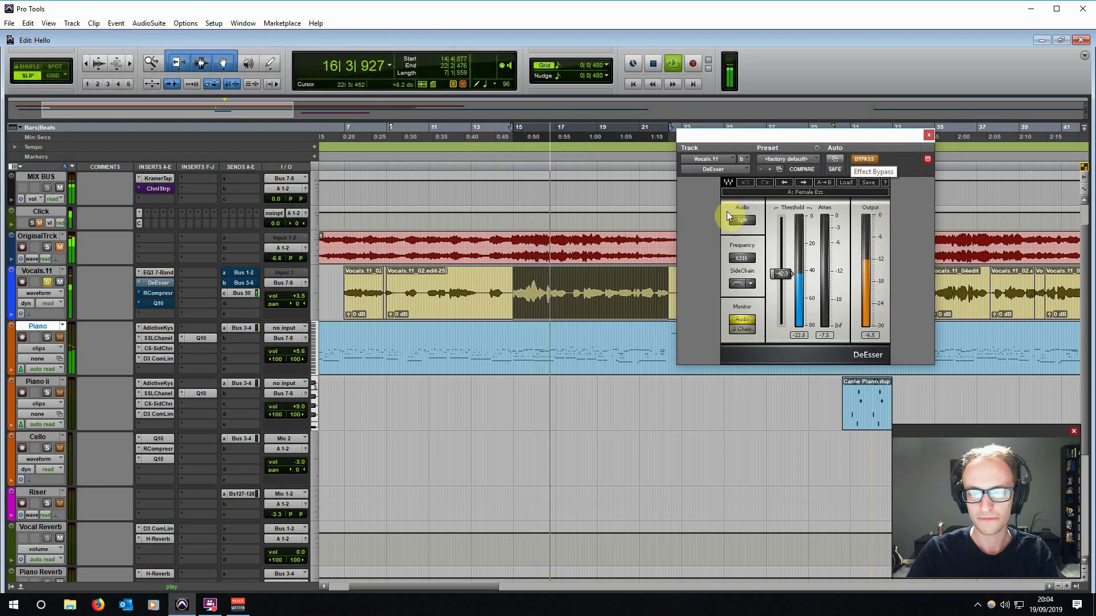
key(space)
click(547, 288)
key(ctrl+])
key(ctrl+])
scroll(574, 274, right, 3)
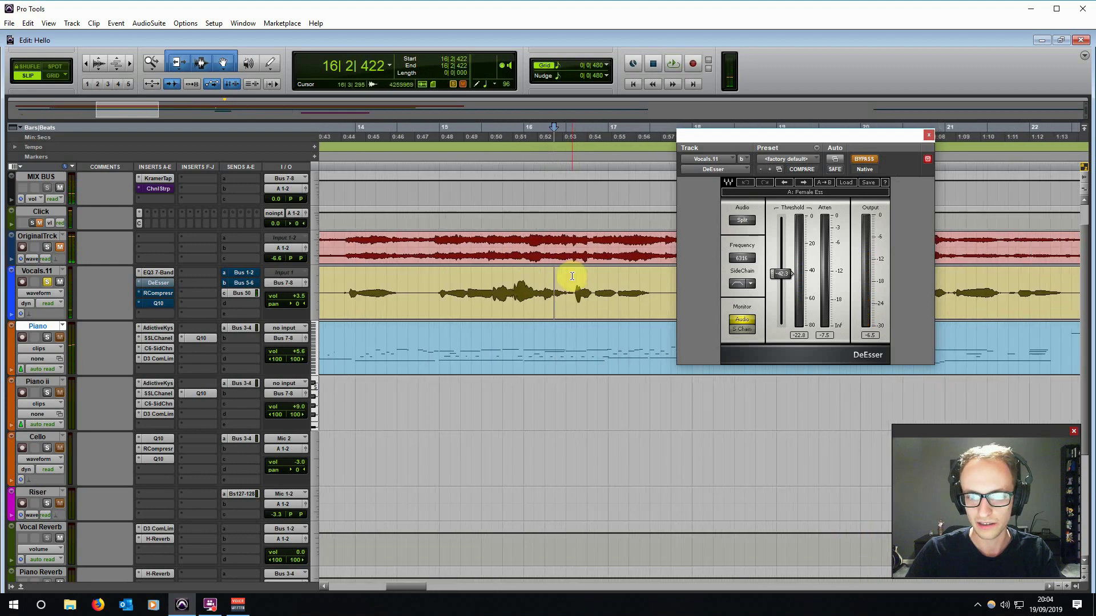
drag(542, 286, 505, 280)
key(space)
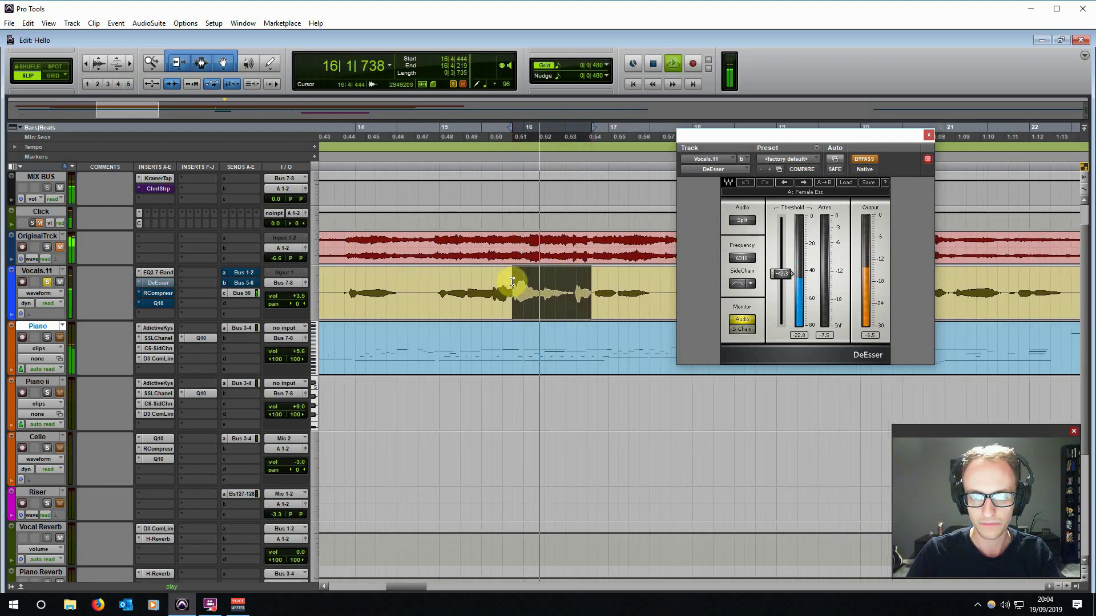
key(space)
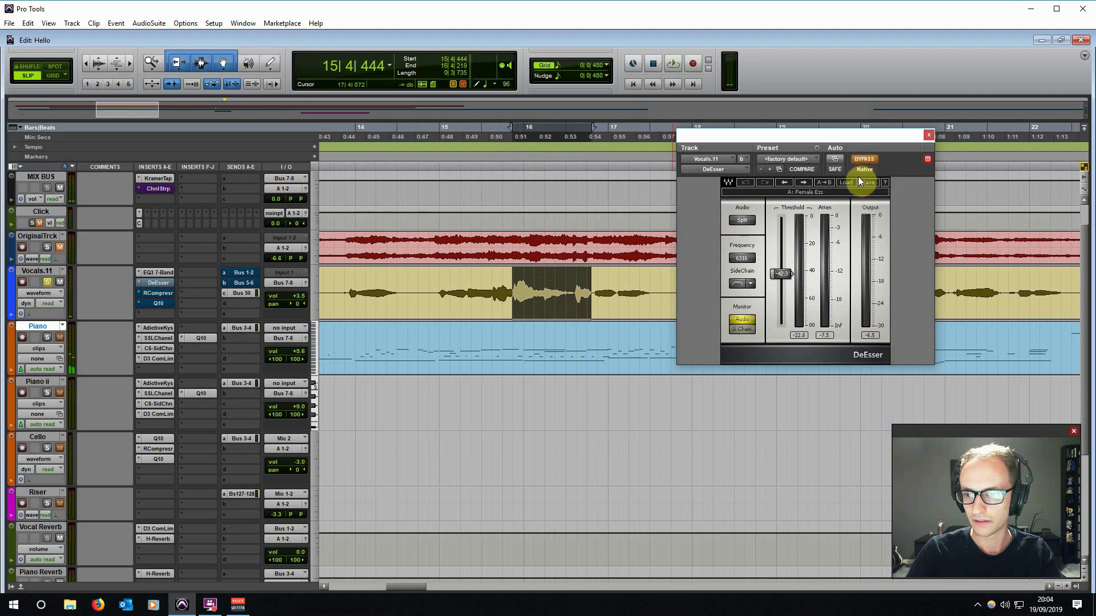
Keep the Female Ess preset and A/B the de-esser with Bypass during playback.
click(854, 181)
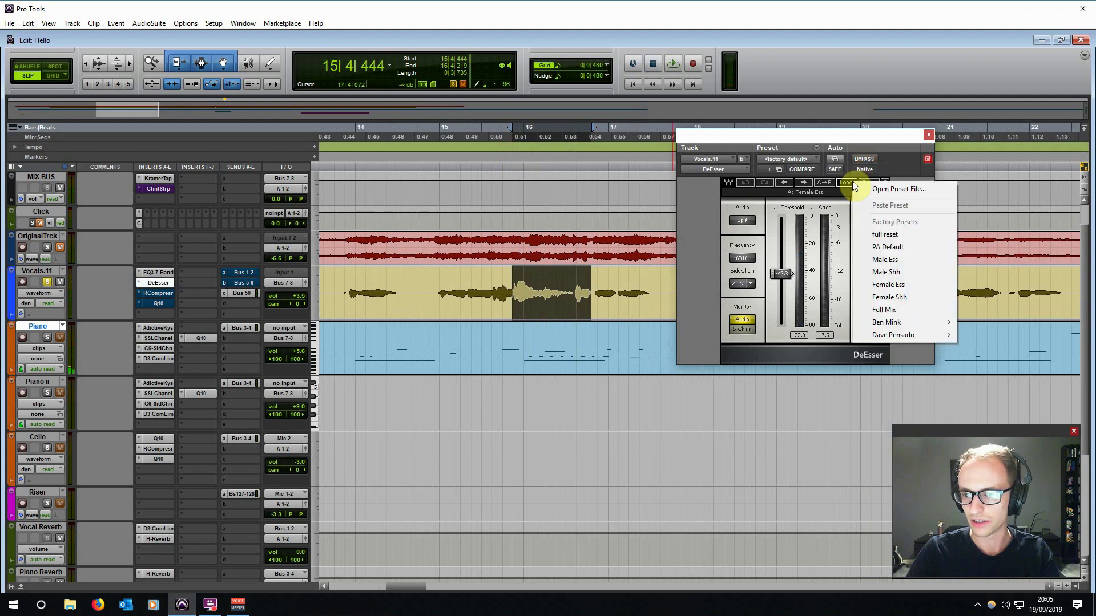
click(851, 143)
key(space)
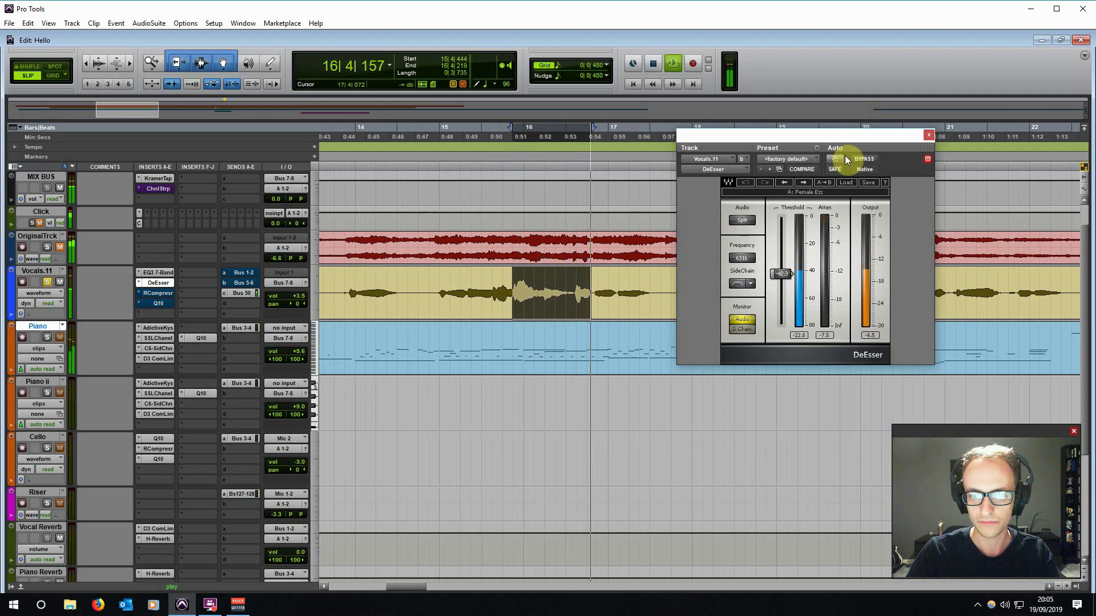
click(863, 160)
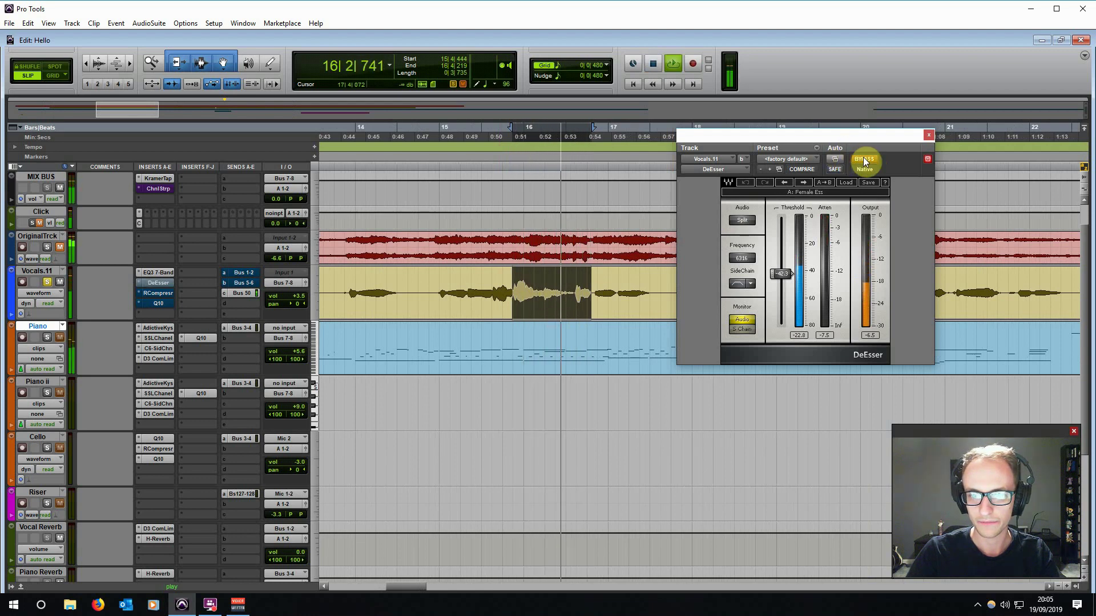
click(863, 160)
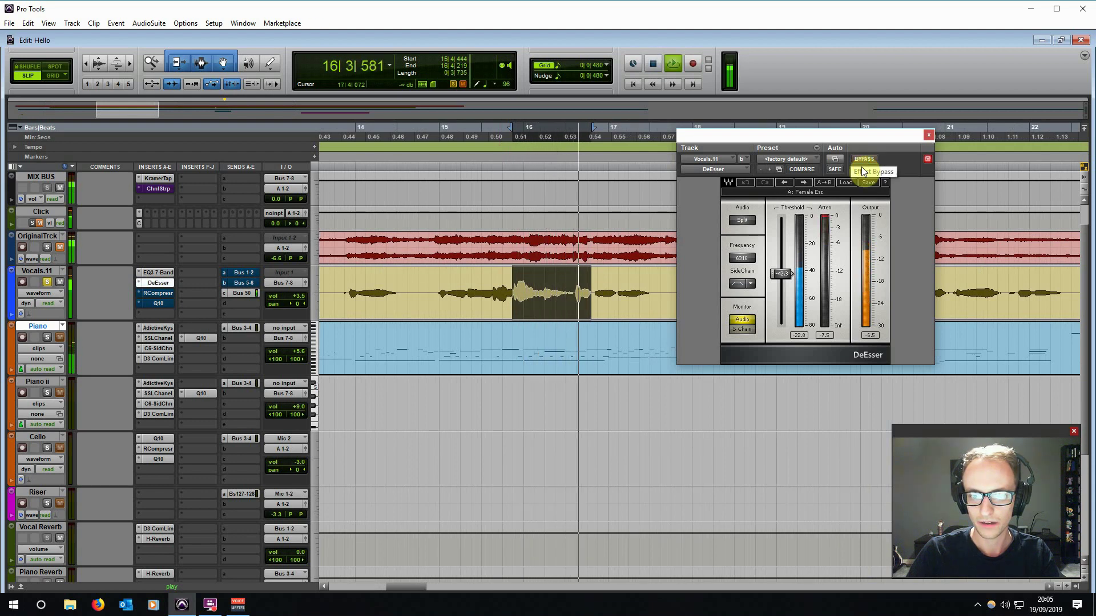
key(space)
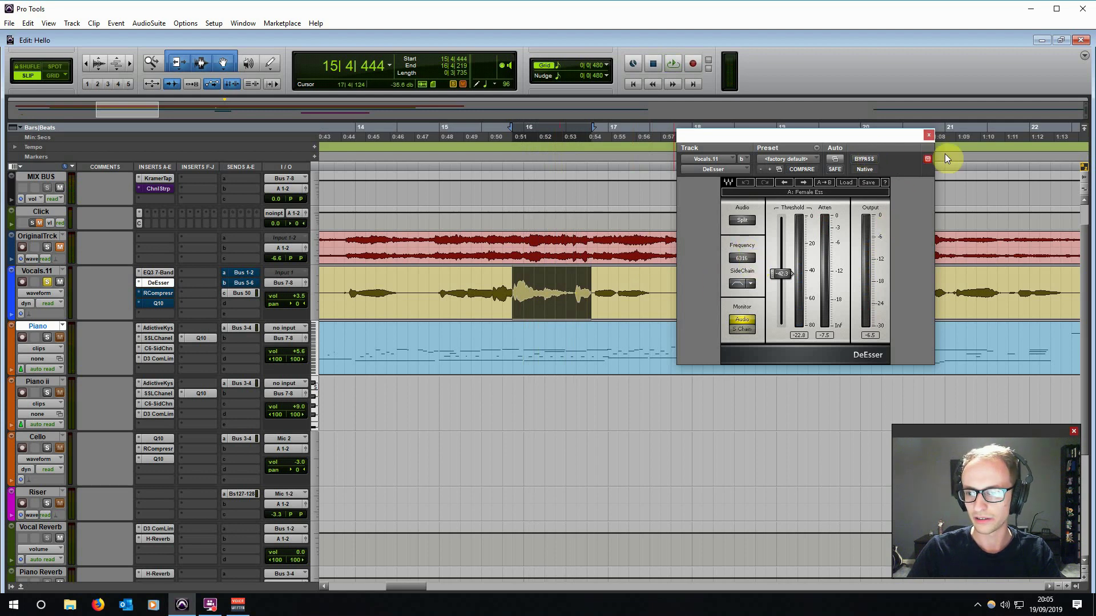
Close the de-esser, zoom the timeline out and start playback from the OriginalTrck waveform.
click(929, 135)
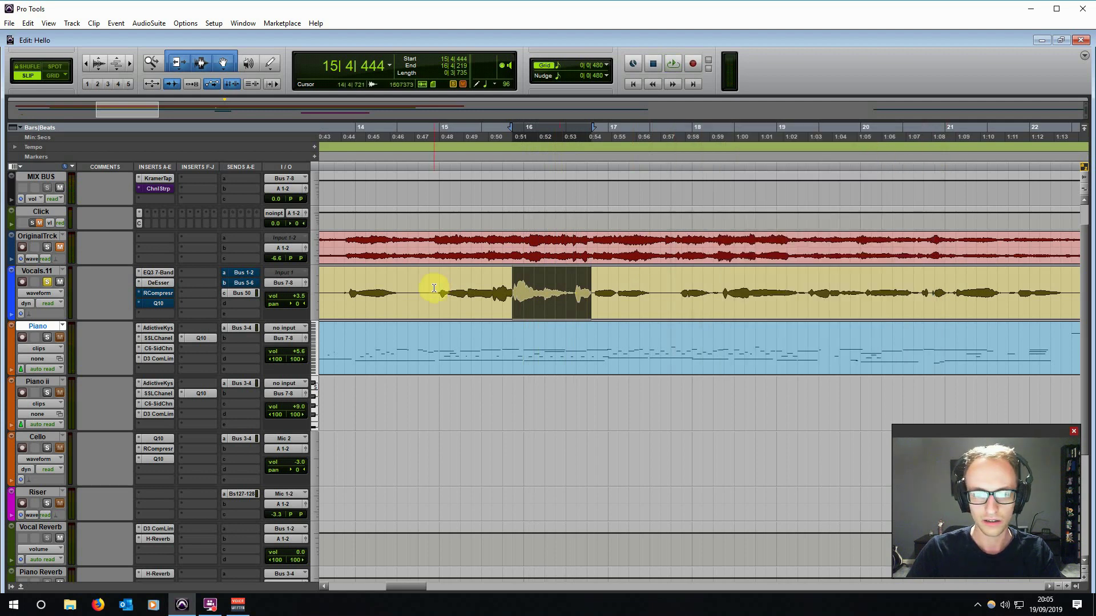
click(434, 289)
key(r)
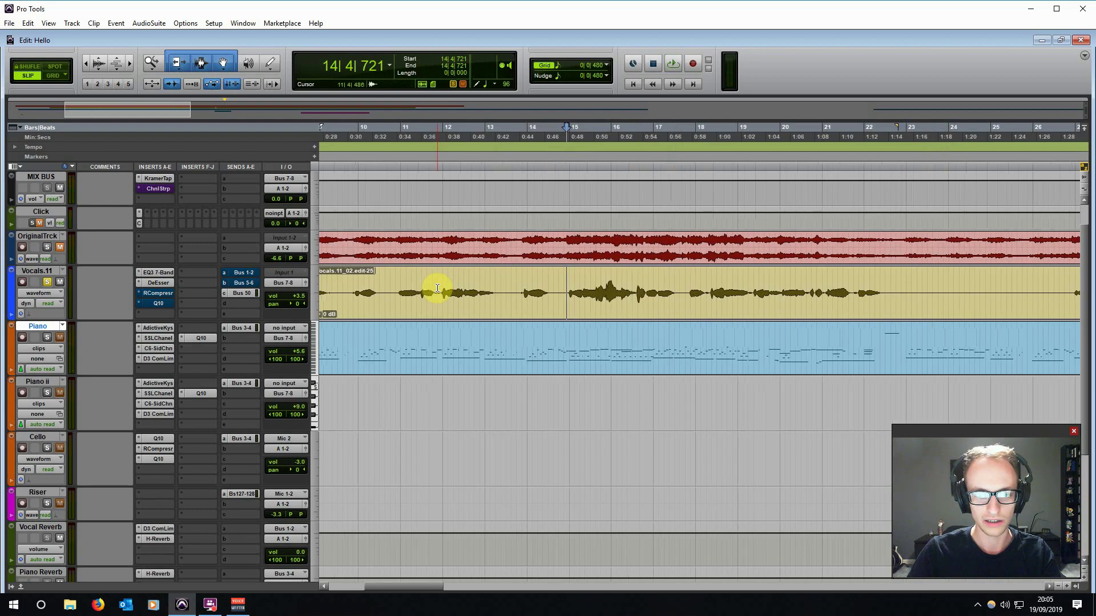
key(r)
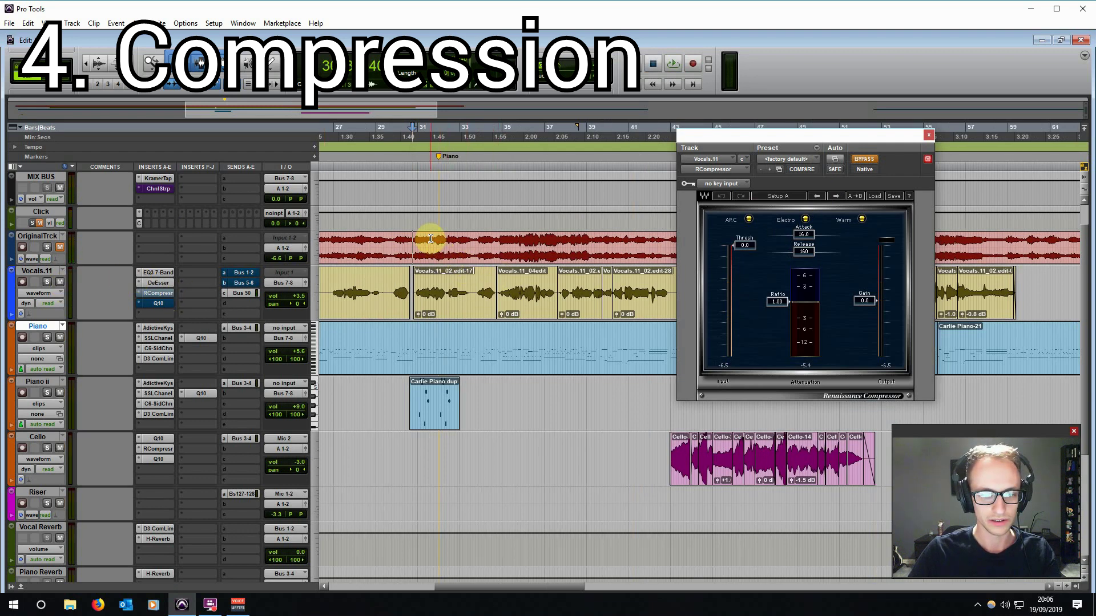
click(451, 238)
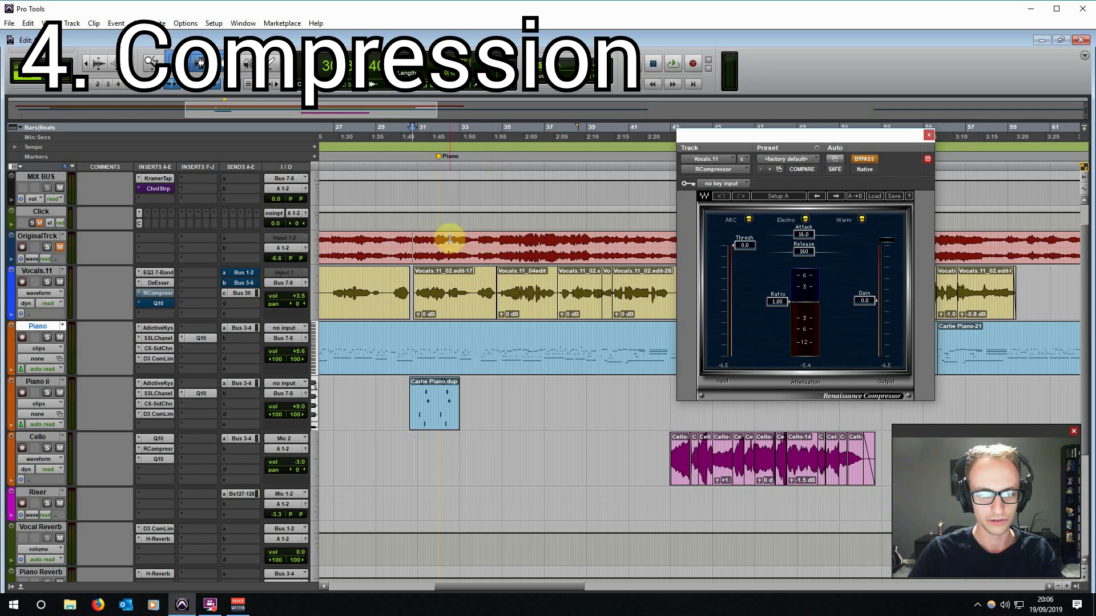
key(space)
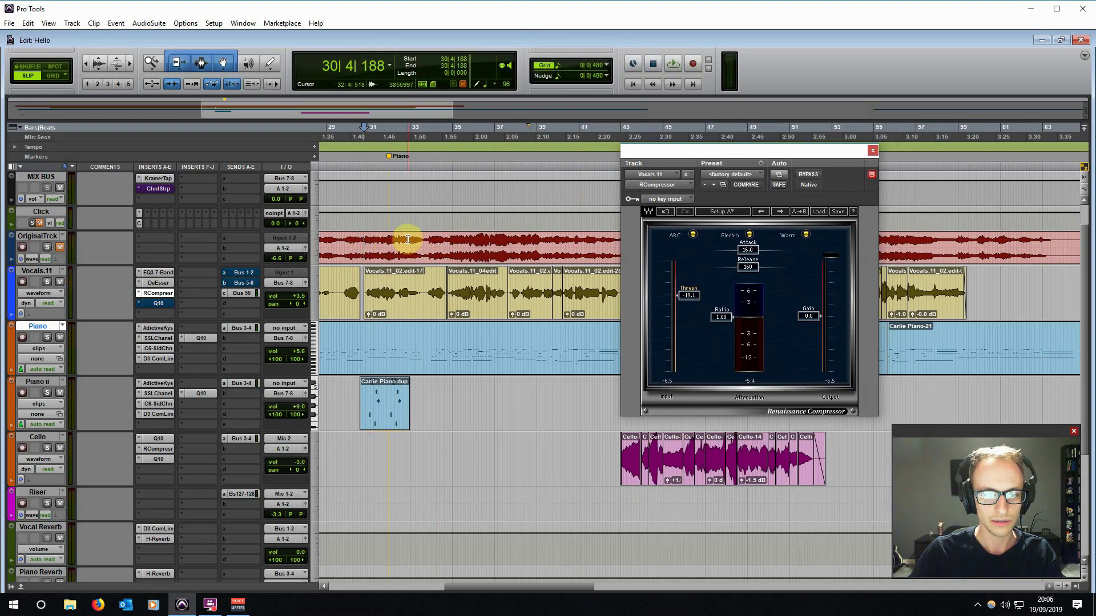
Rough in the compressor threshold around -10.7 and ratio 2.37 while listening.
key(space)
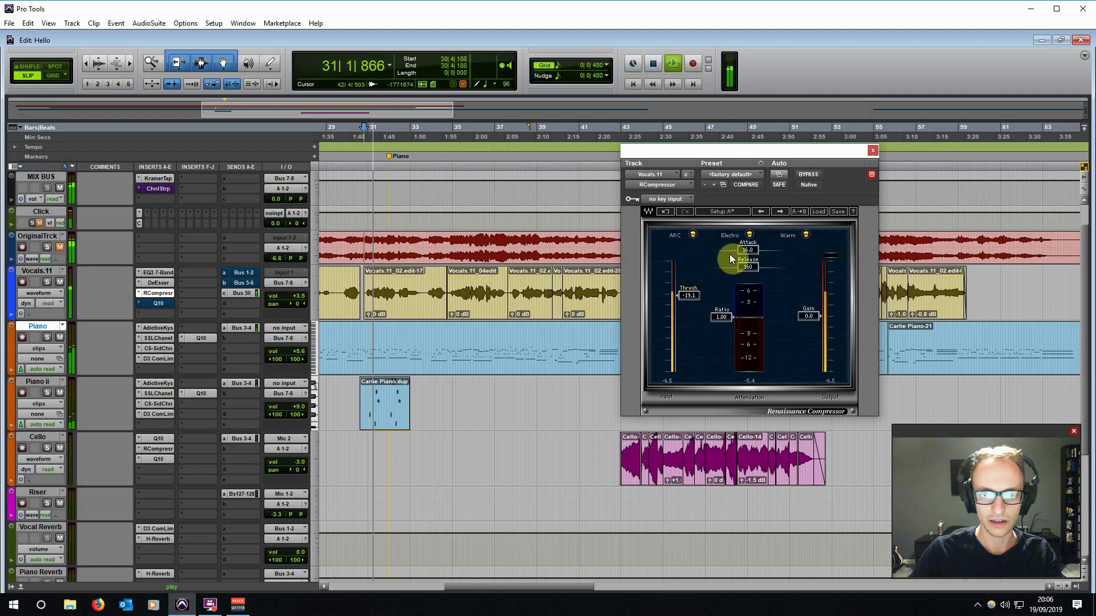
mouse_move(688, 295)
mouse_down()
mouse_move(689, 262)
mouse_move(688, 285)
mouse_move(721, 328)
mouse_up()
click(708, 273)
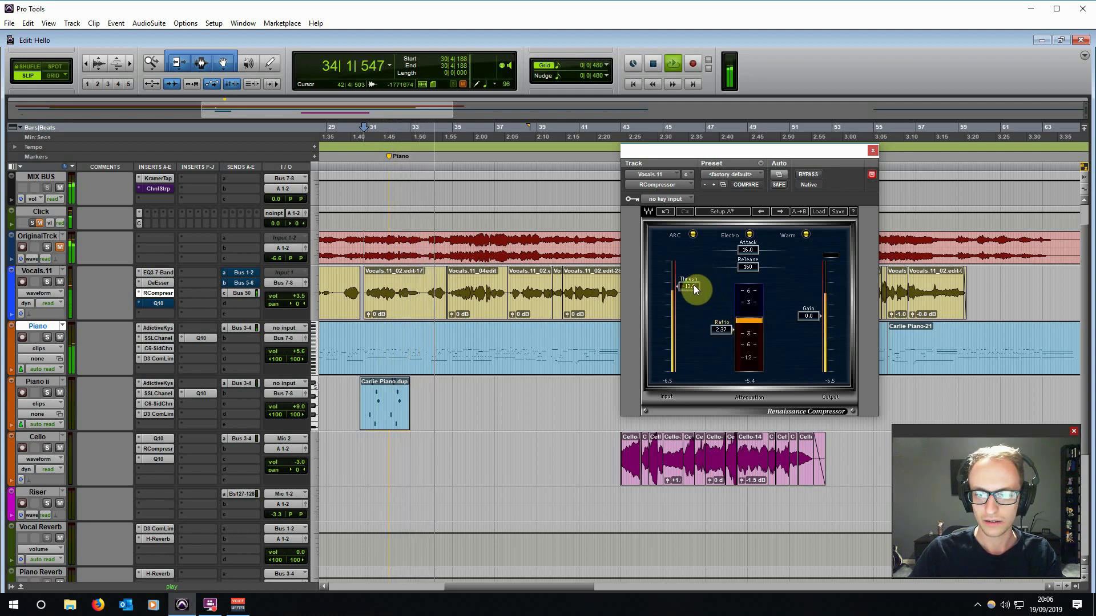
drag(694, 286, 690, 286)
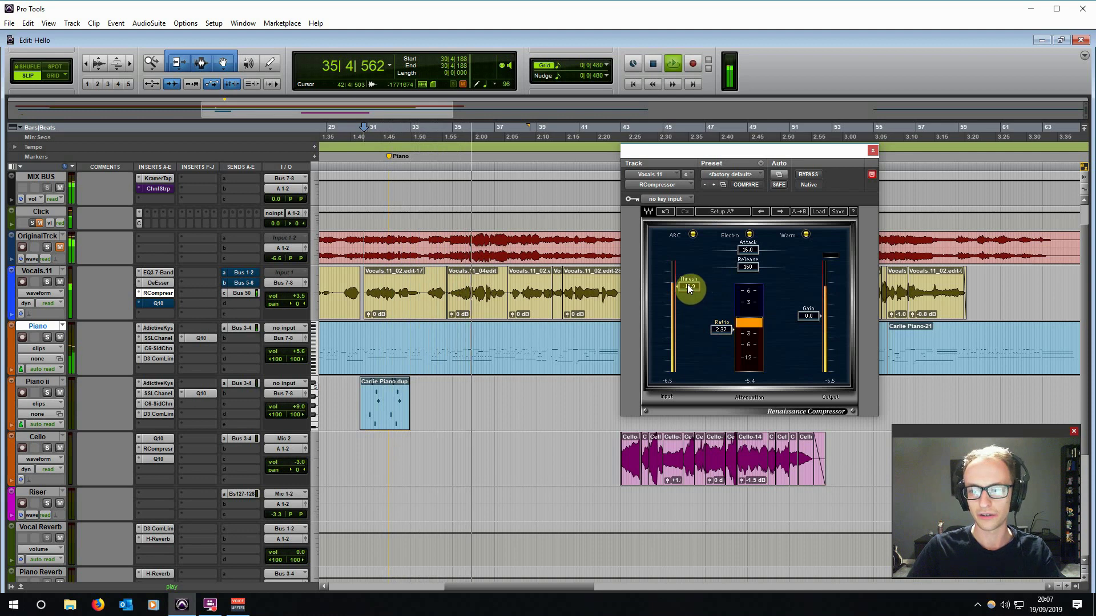
drag(687, 288, 687, 278)
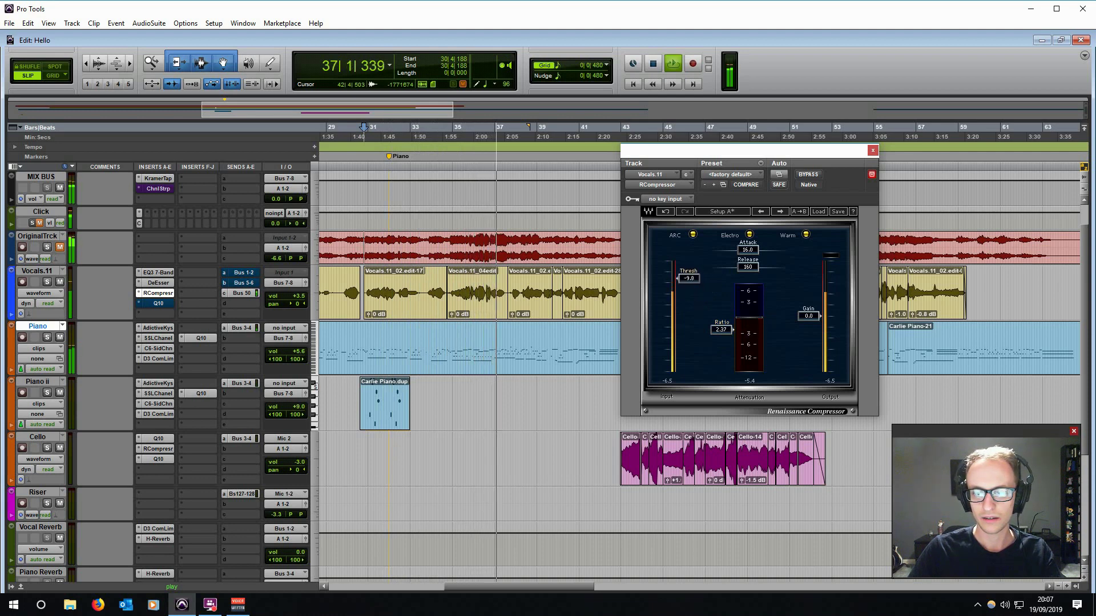
Switch the compressor to Opto mode and raise the ratio to about 5.06.
click(749, 235)
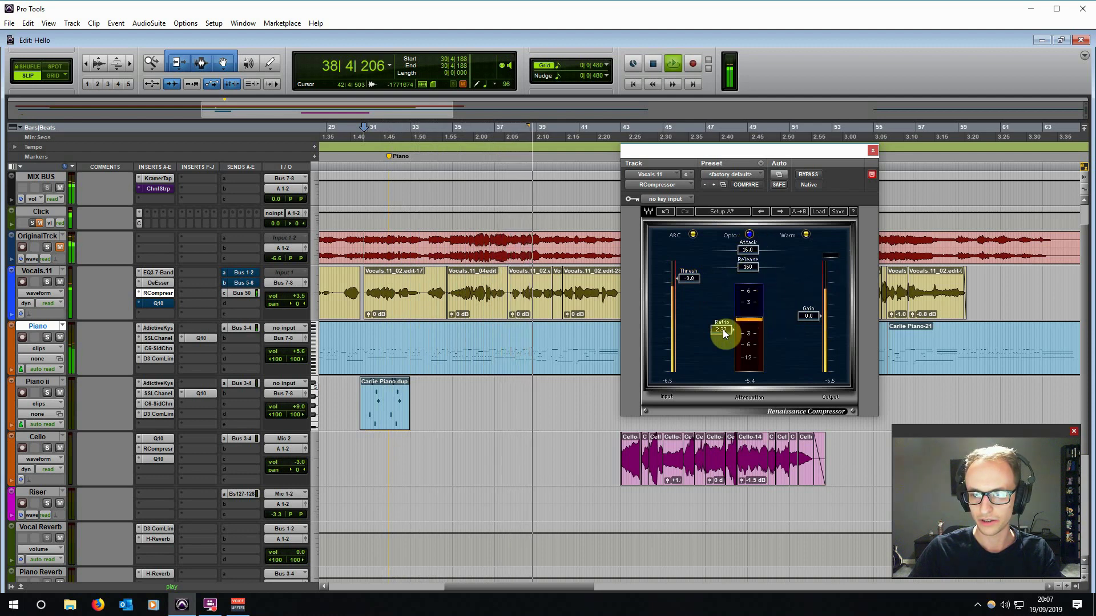
drag(722, 330, 723, 339)
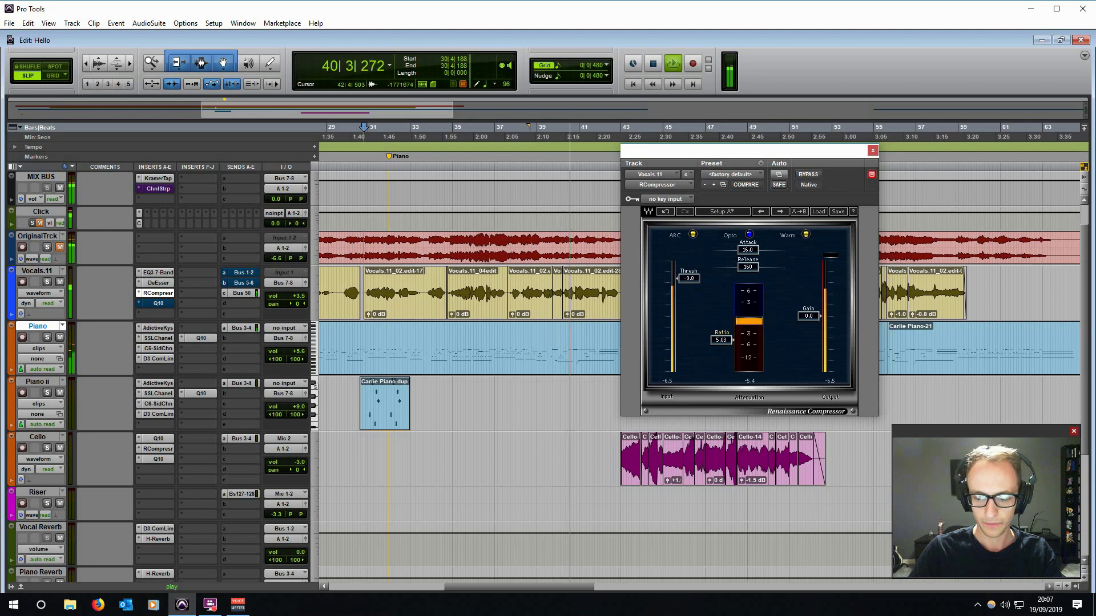
drag(723, 339, 722, 340)
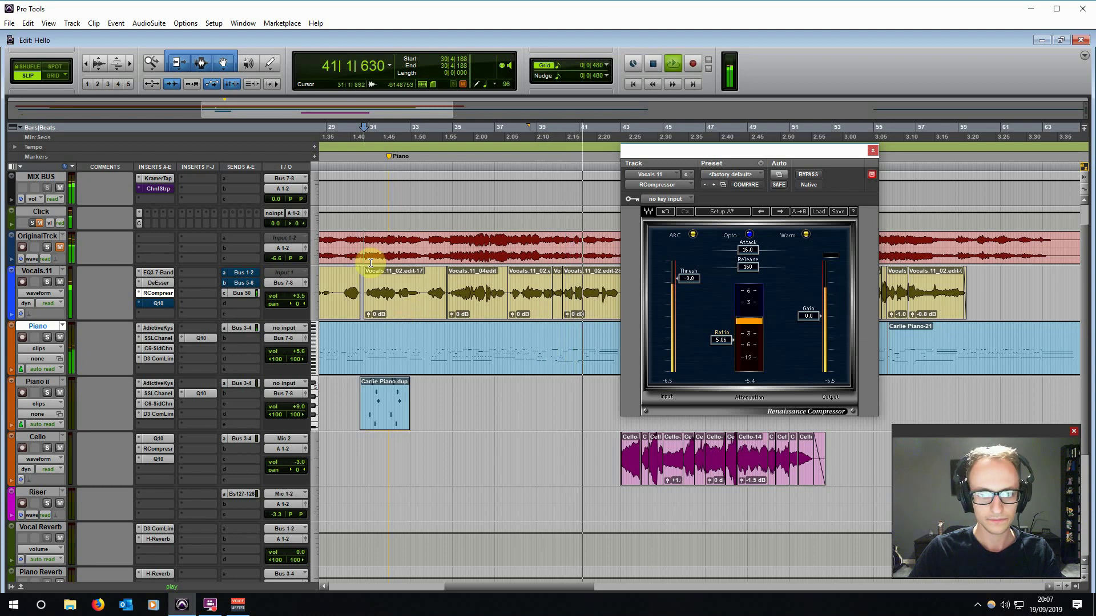
key(space)
click(449, 239)
key(space)
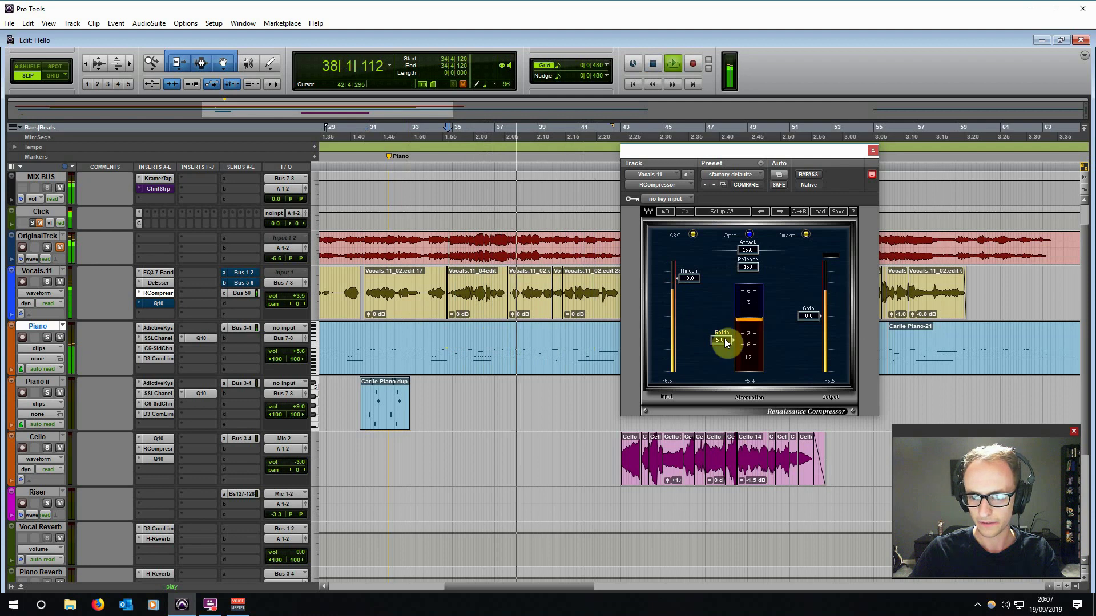
Raise the ratio further, then set attack 4.34, release 322 and threshold -11.5 from bar 32.
drag(725, 340, 740, 253)
key(space)
click(403, 244)
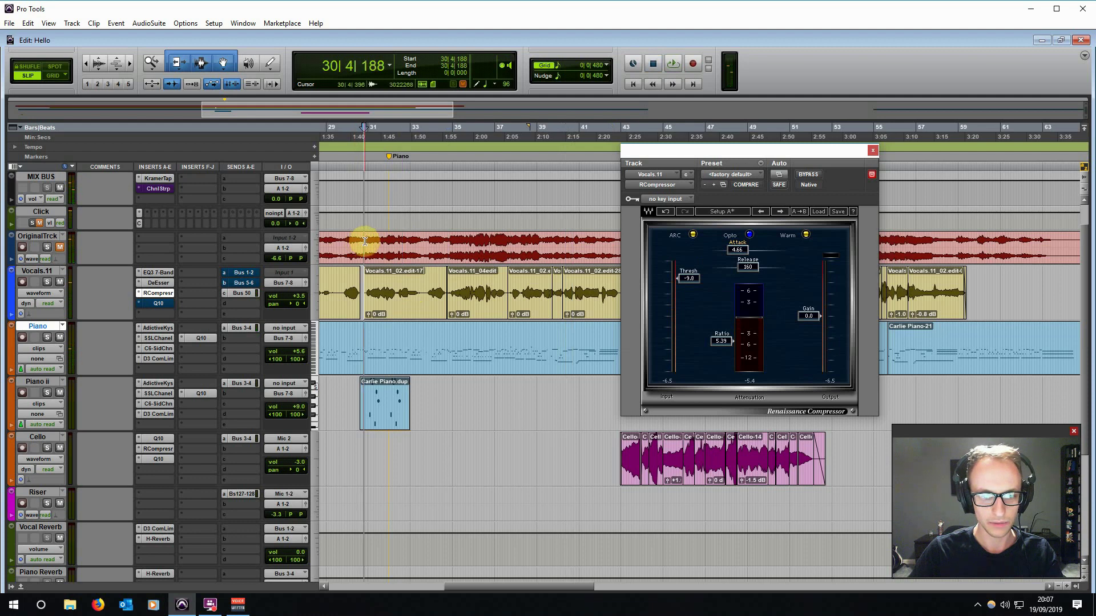
key(space)
mouse_move(738, 249)
mouse_down()
mouse_move(752, 264)
mouse_move(752, 251)
mouse_up()
click(692, 282)
drag(692, 282, 692, 292)
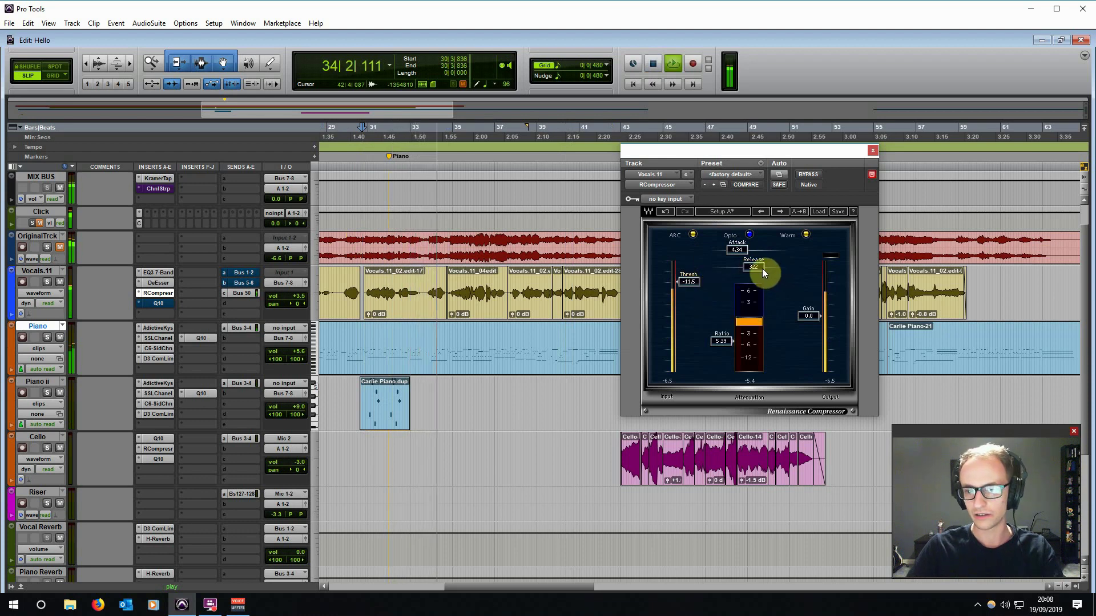
drag(762, 268, 543, 276)
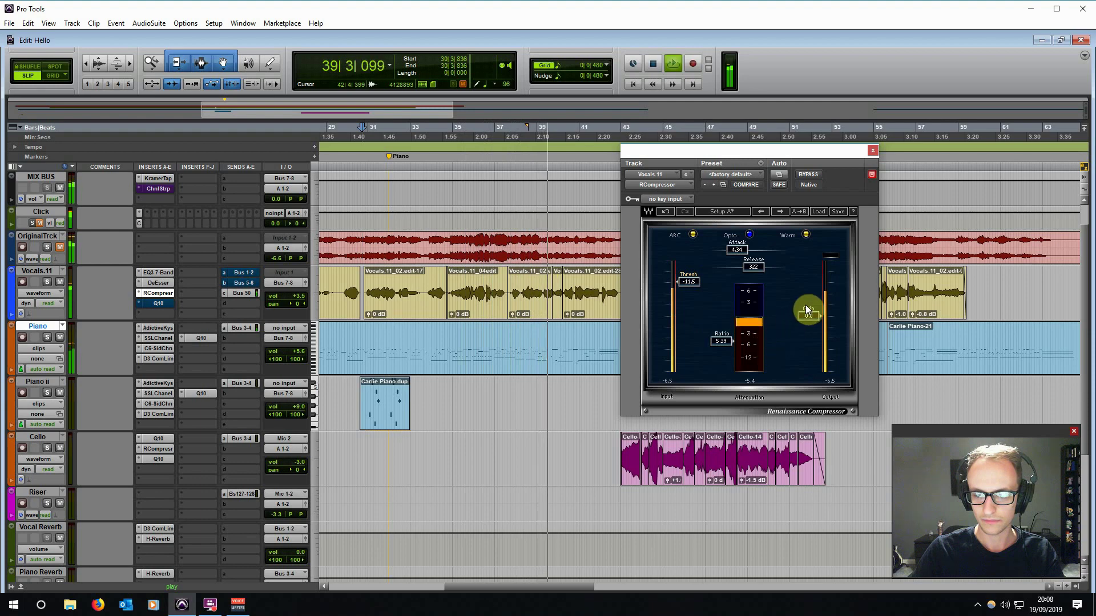
Close the compressor, set playback start to bar 9 beat 4, and play a selected passage.
click(872, 153)
key(space)
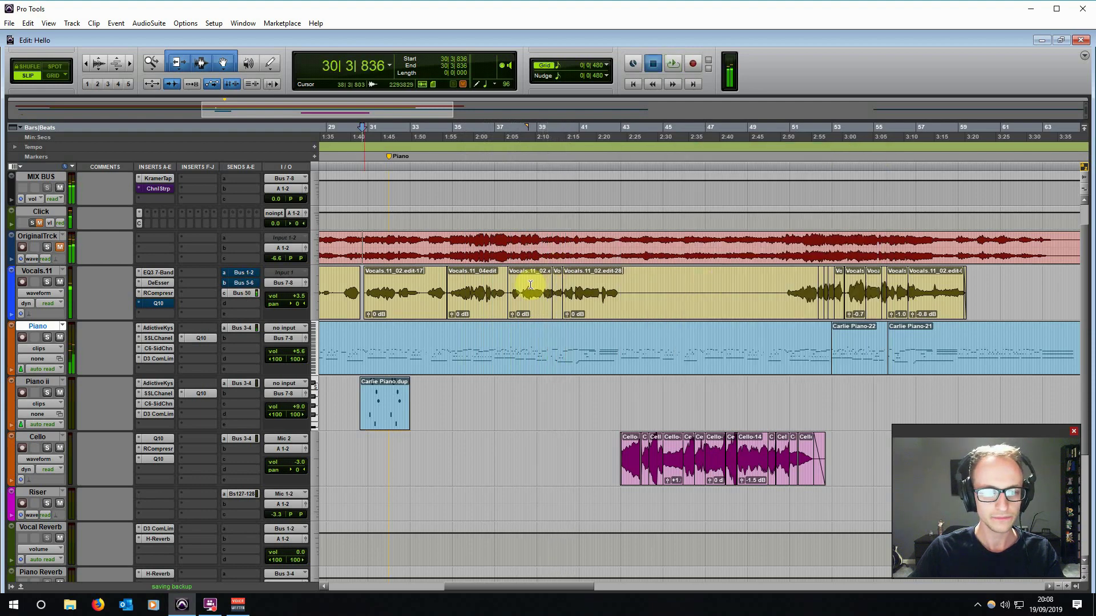
scroll(503, 263, left, 5)
click(404, 241)
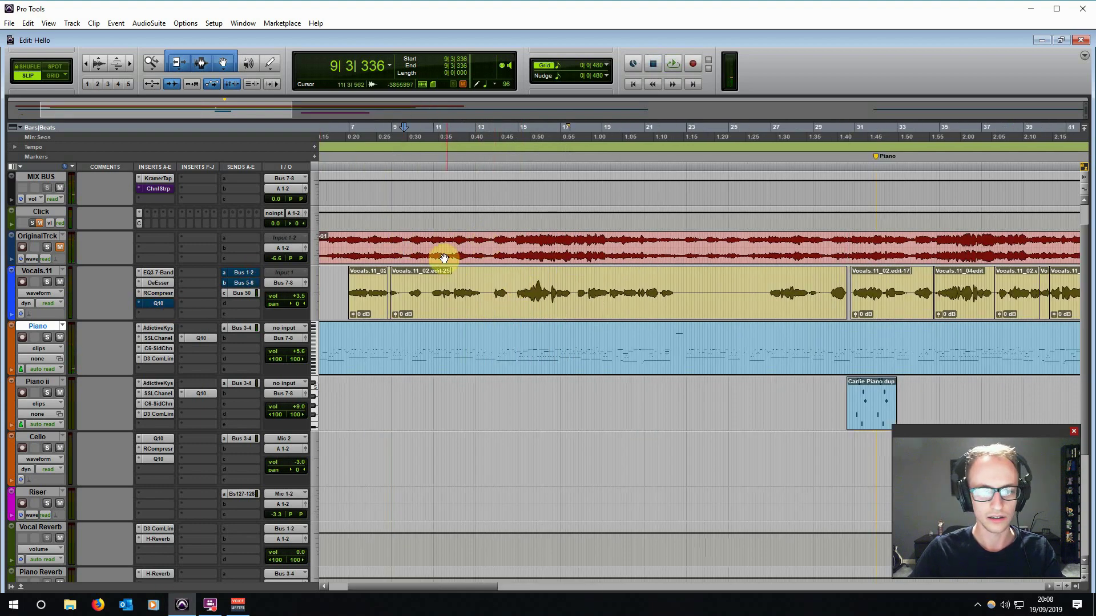
click(407, 240)
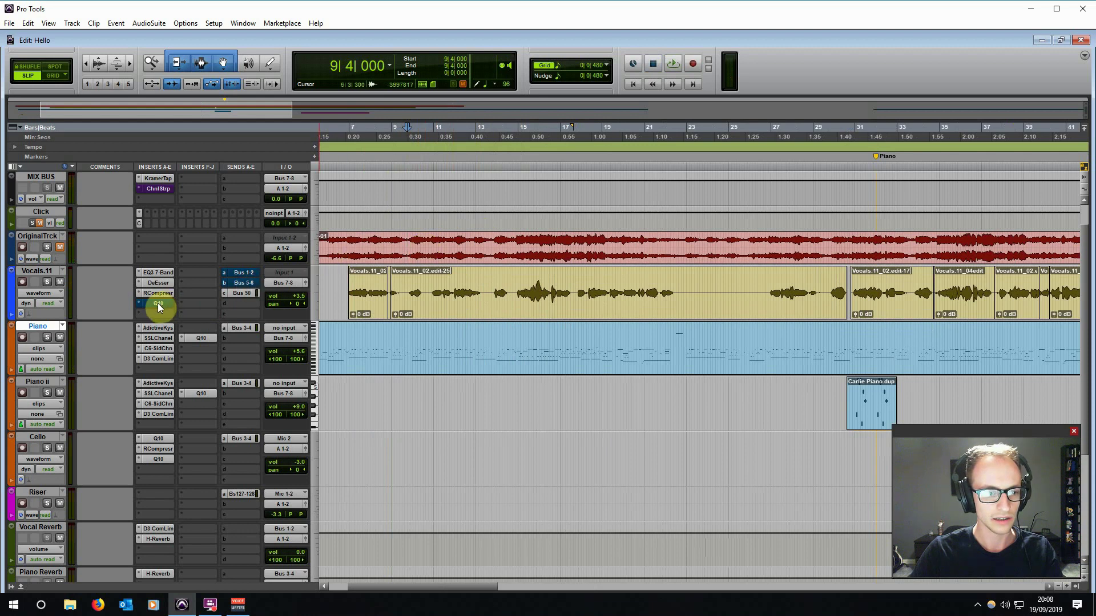
drag(514, 245, 678, 246)
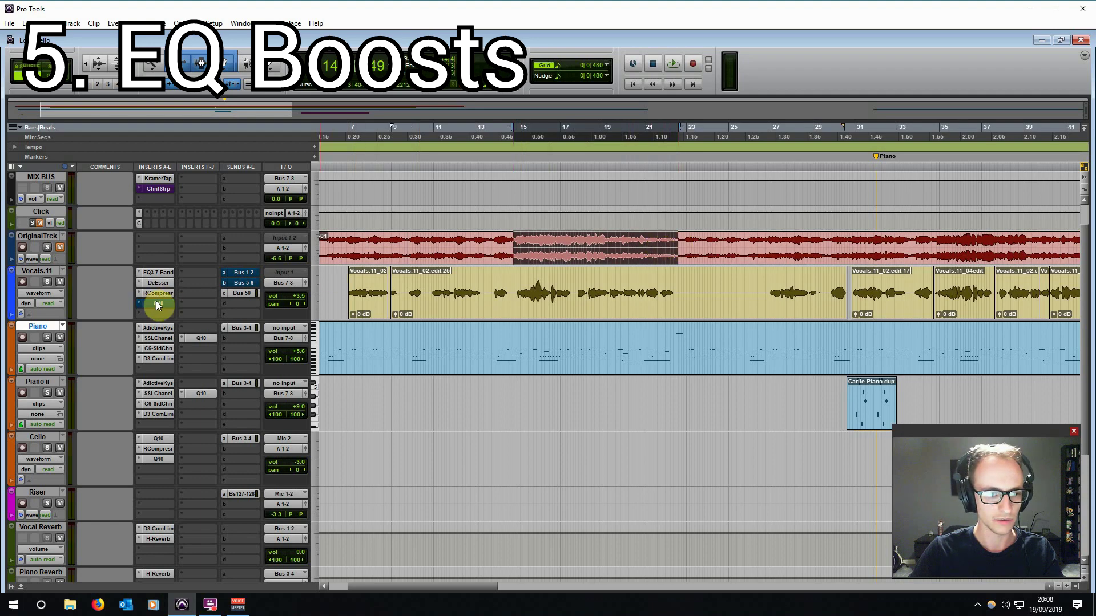
key(space)
Open the Q10 EQ on Vocals.11, disable bands 4, 5 and 8, and un-bypass it.
click(159, 303)
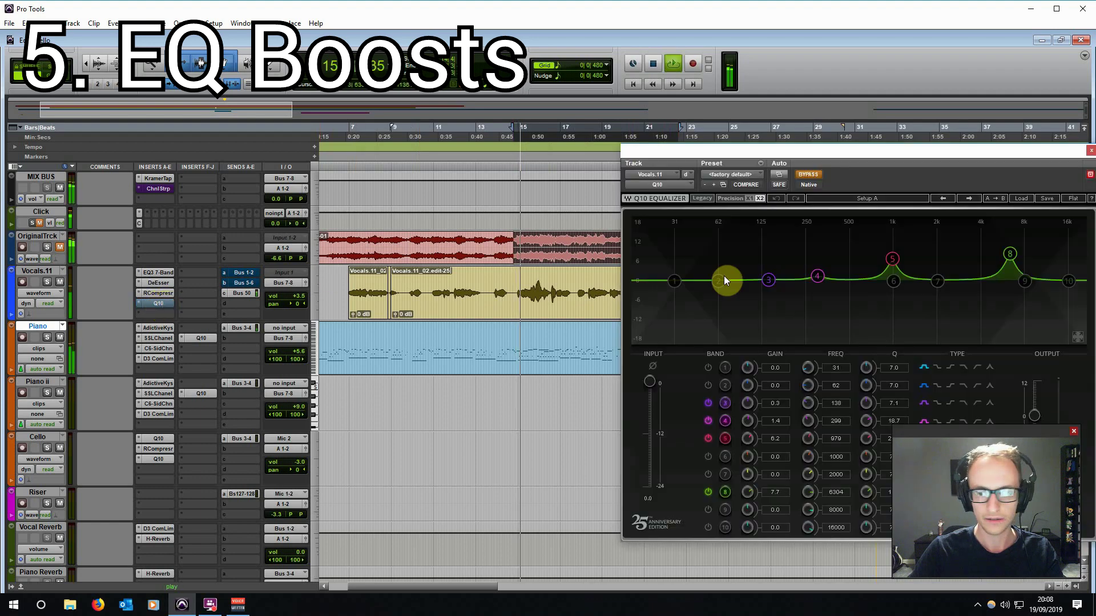
drag(865, 157, 601, 115)
click(441, 380)
click(442, 397)
click(442, 451)
click(542, 133)
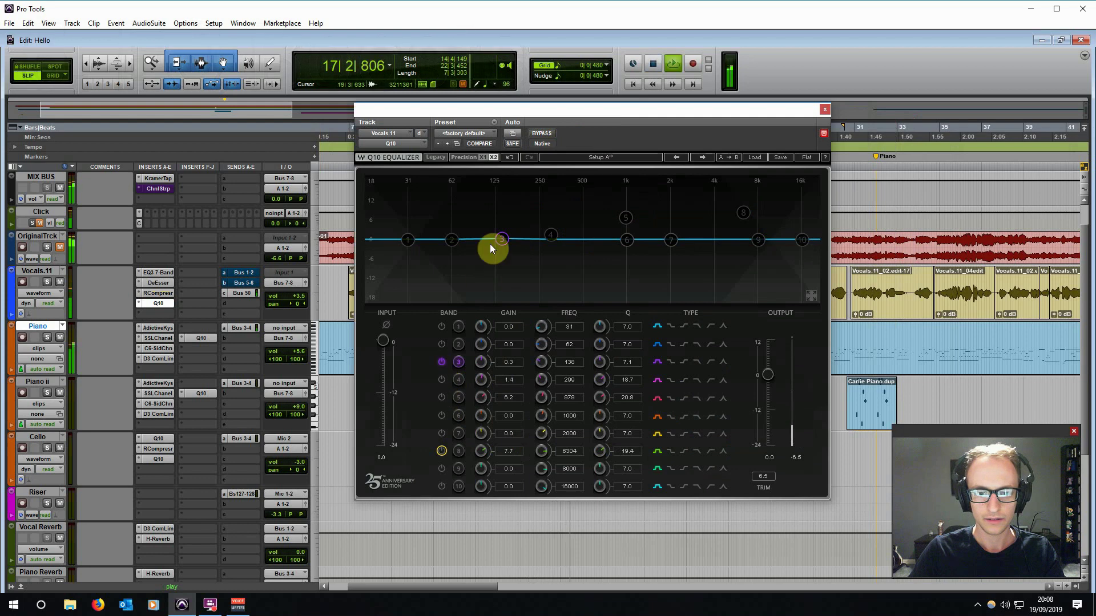
Give band 3 a slight gain lift near 138 Hz, briefly toggling band 4 on and off.
click(541, 364)
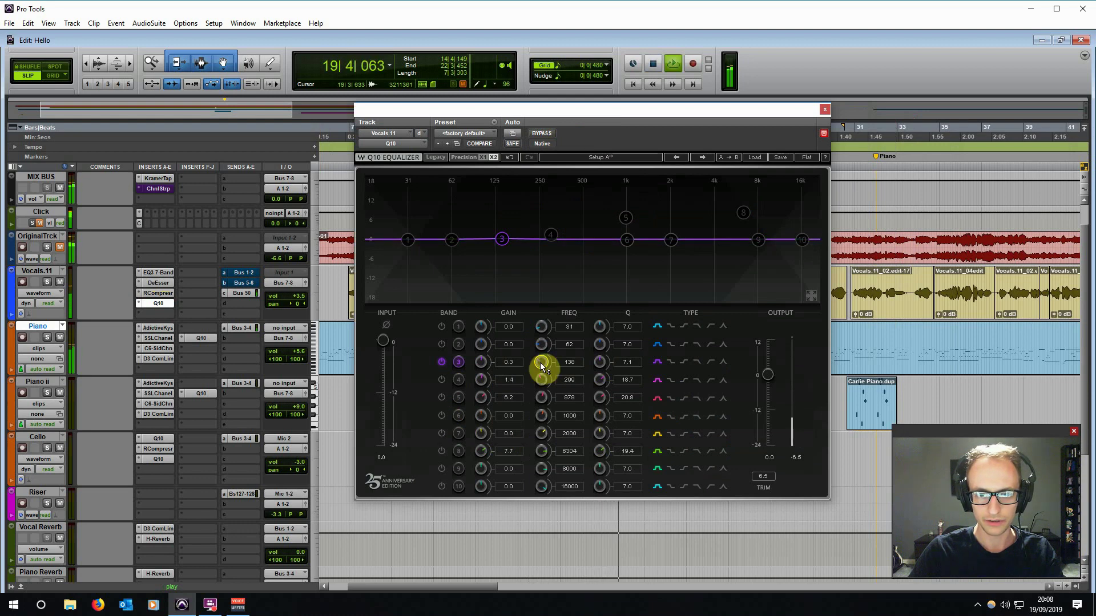
click(512, 368)
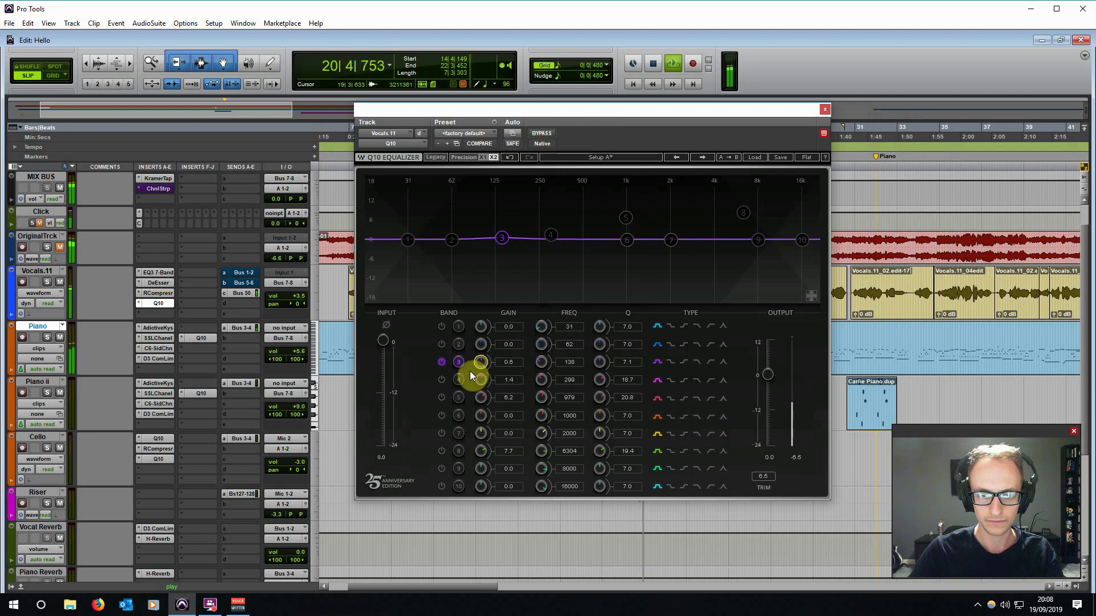
click(443, 379)
click(443, 380)
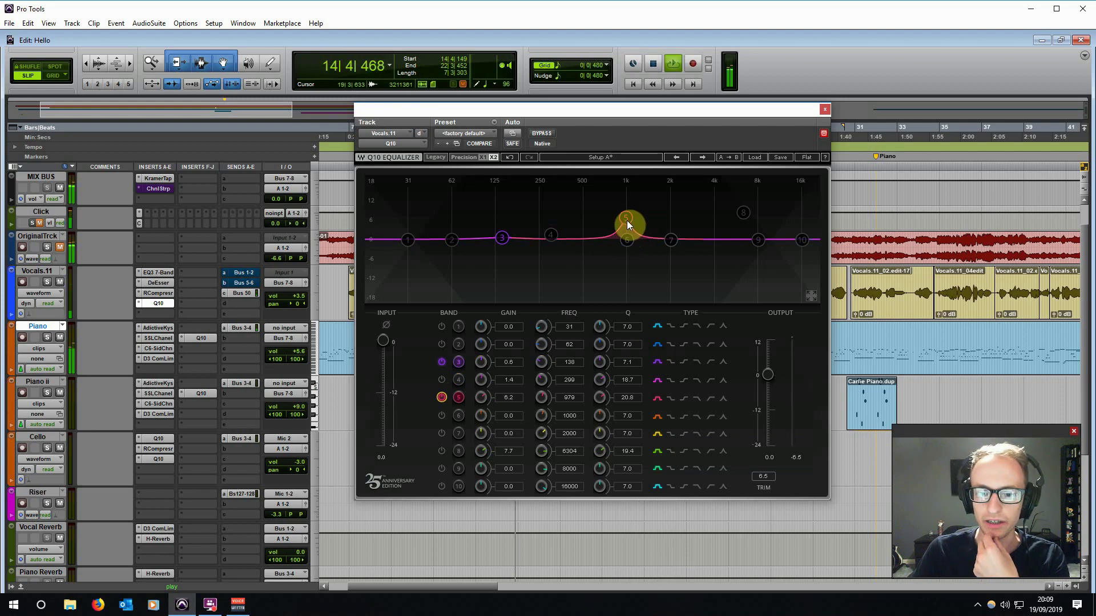
Push band 5's 1 kHz boost higher, enable band 8 for a 6.4 kHz boost, and select band 9.
drag(628, 220, 626, 213)
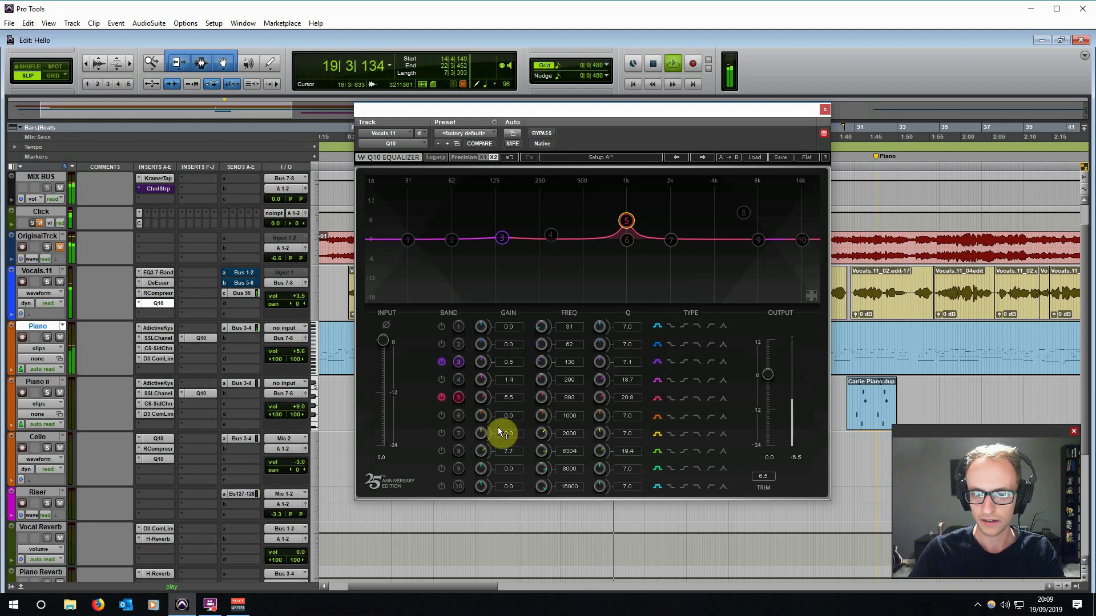
click(743, 213)
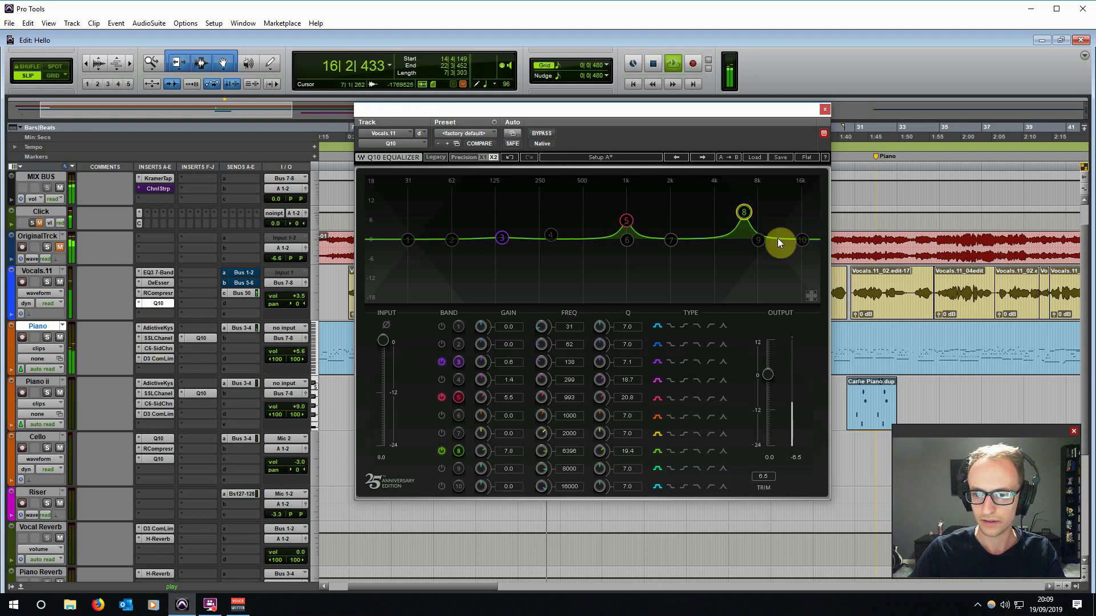
click(759, 240)
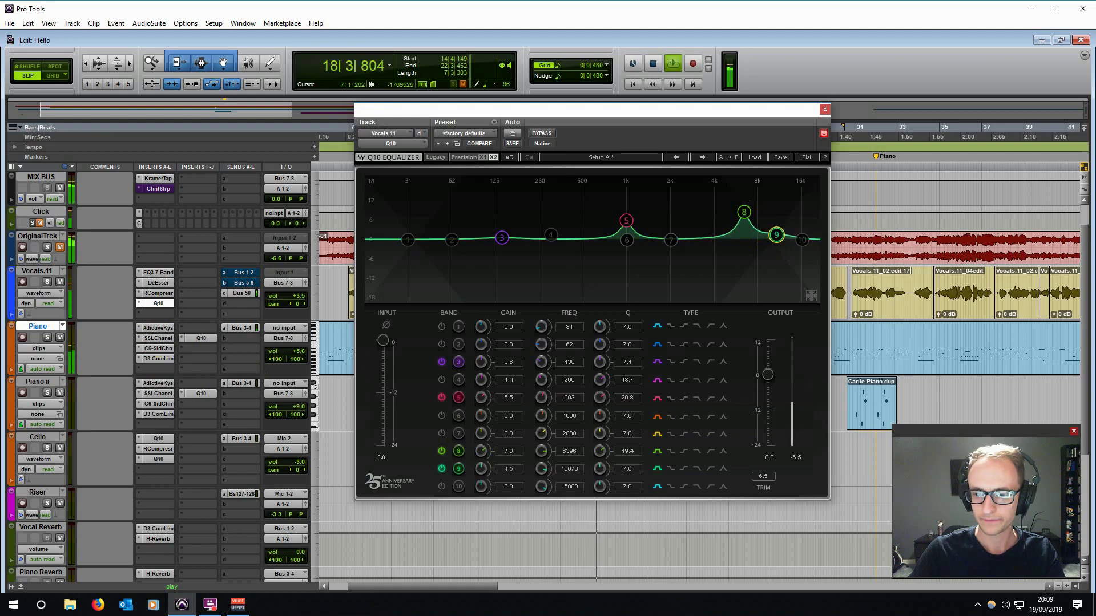
Close the EQ and loop-play the Vocals.11 passage from 0:48 to 1:12.
click(824, 109)
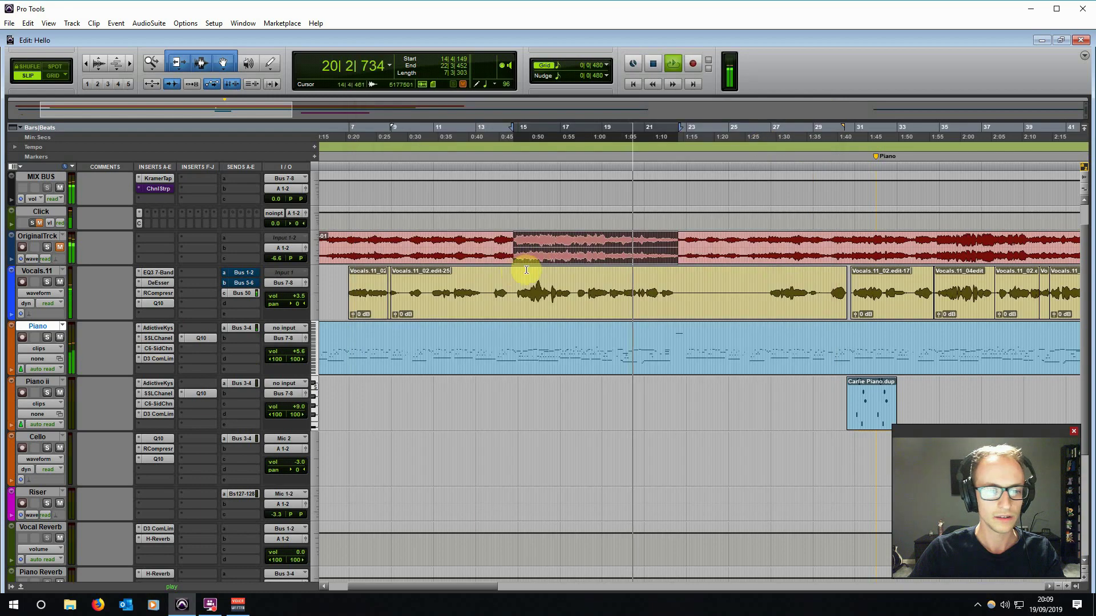
key(space)
drag(516, 280, 671, 282)
key(space)
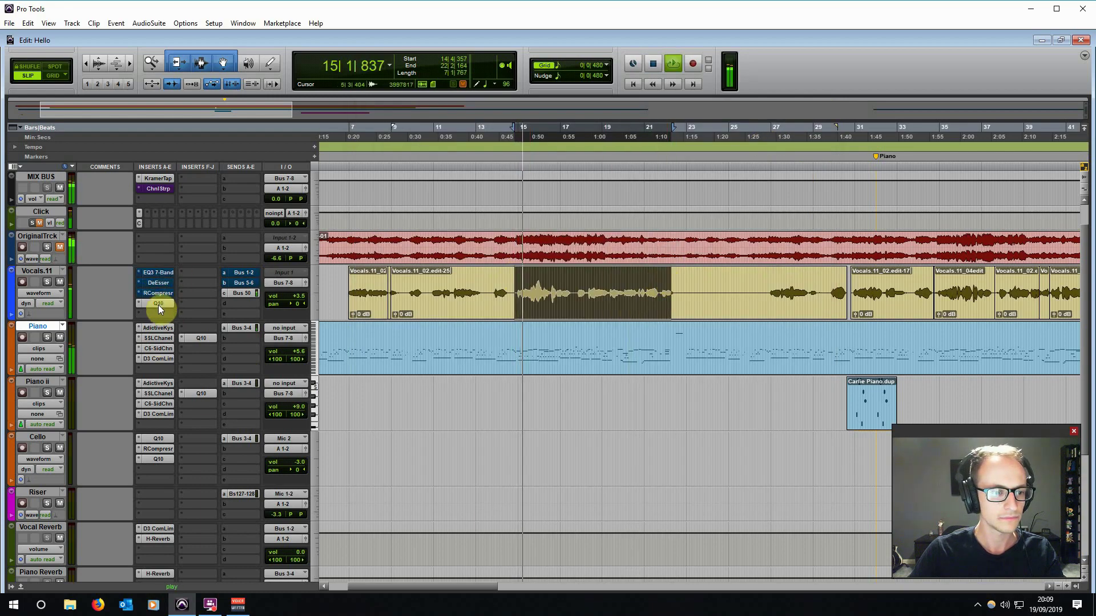
Bypass all the vocal's inserts to compare, then stop and set the edit point at 14|4|669.
ctrl+alt+click(159, 303)
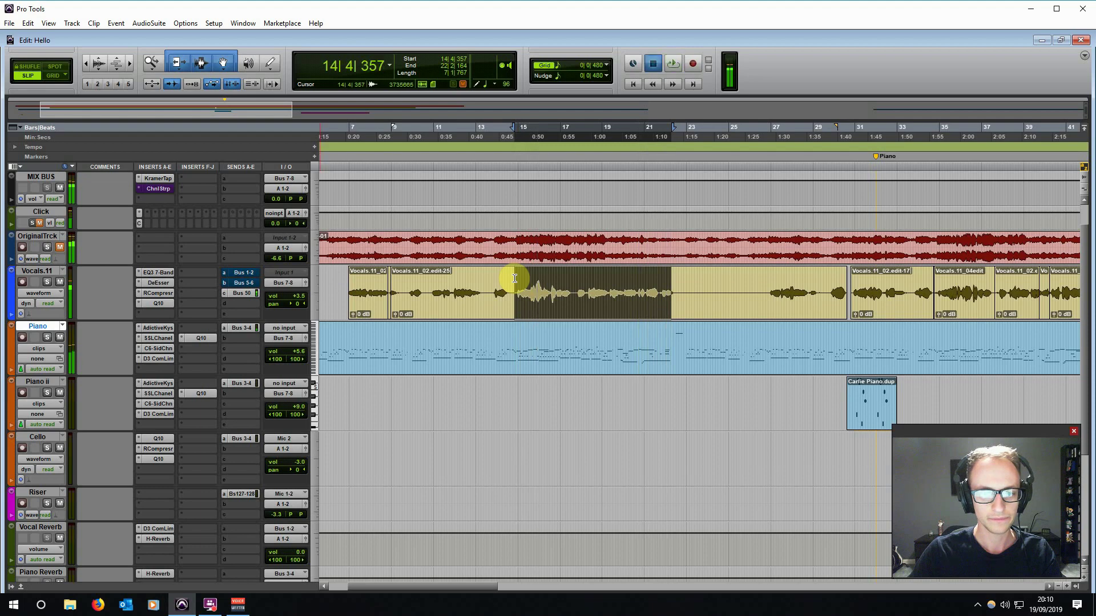
key(space)
scroll(515, 285, up, 1)
click(516, 303)
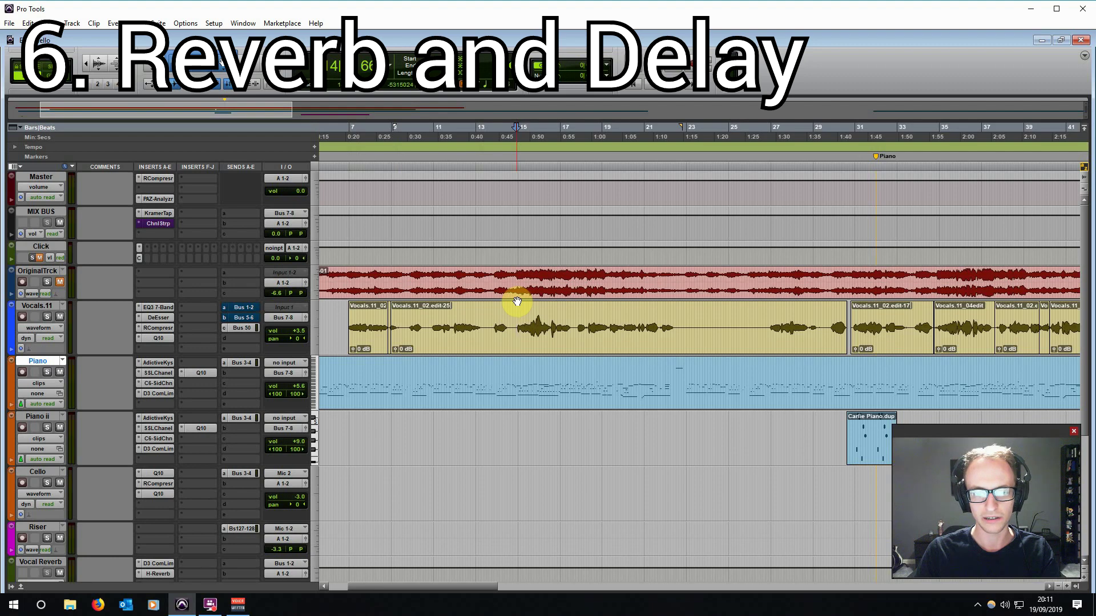
View the Vocals.11 Bus 1-2 reverb send level, then close the send window.
scroll(609, 409, down, 5)
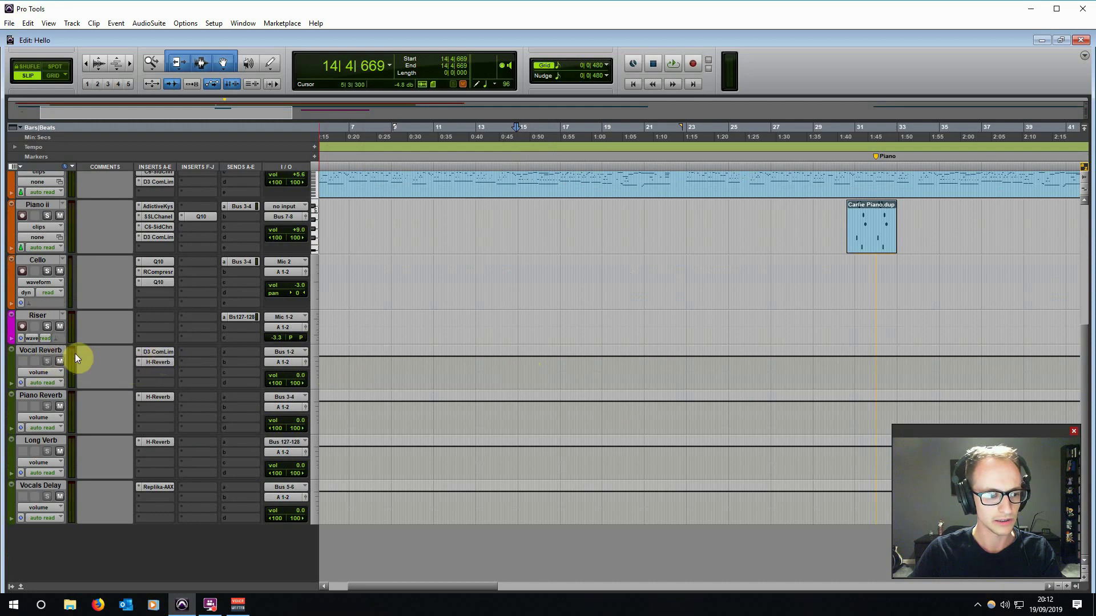
scroll(462, 361, up, 5)
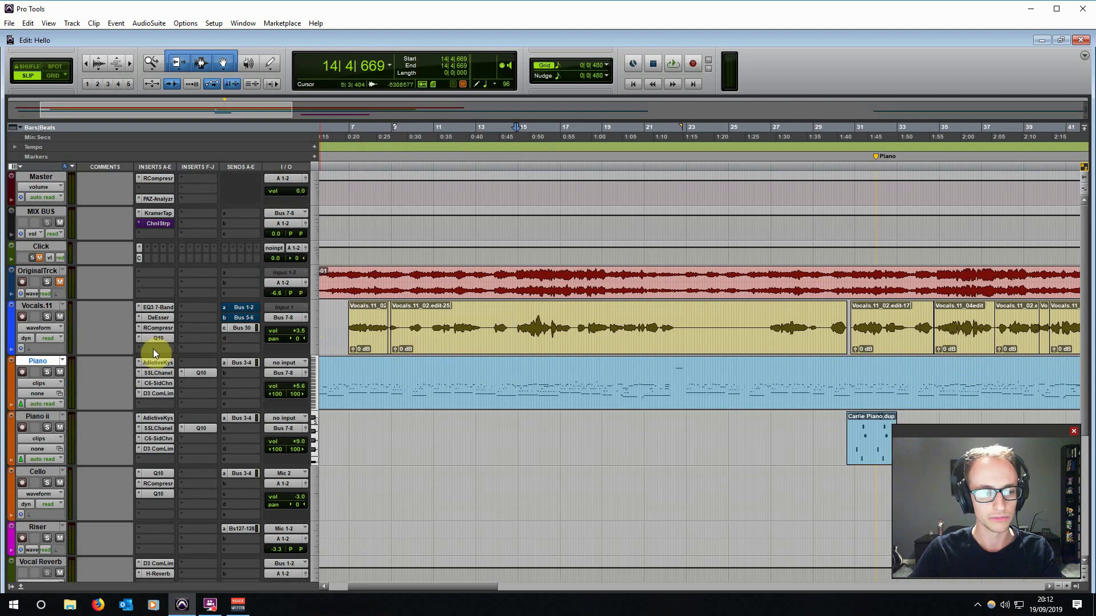
click(248, 309)
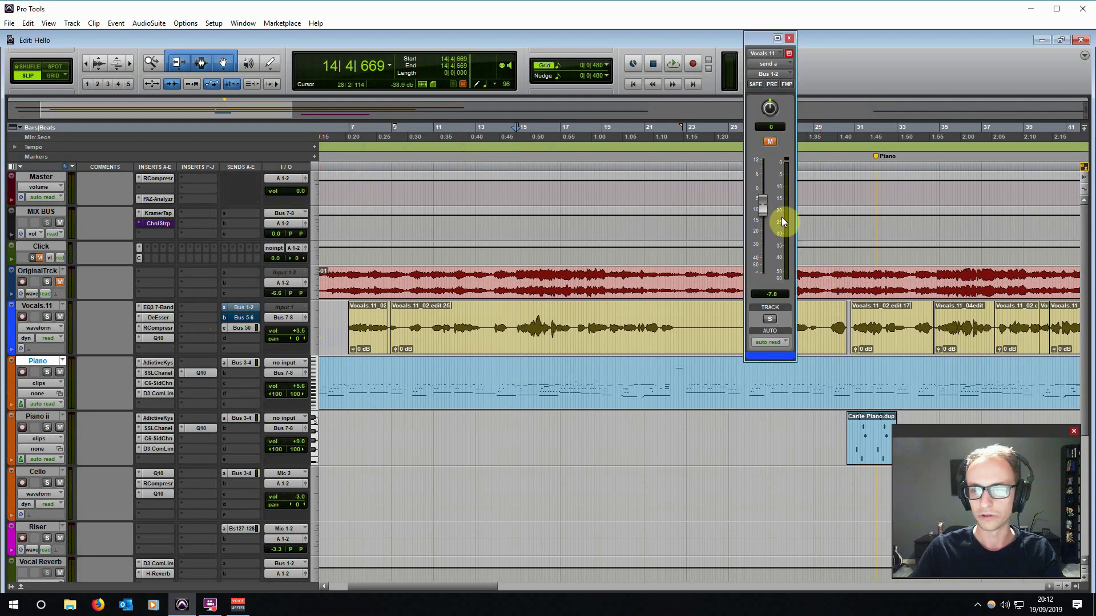
click(790, 39)
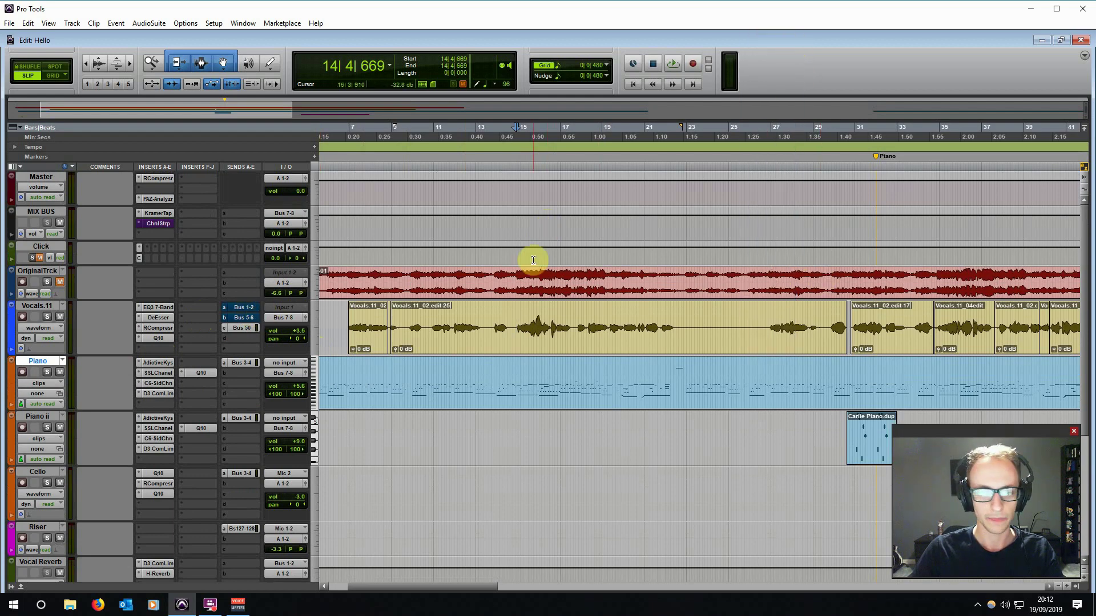
scroll(525, 314, down, 5)
Open the Vocal Reverb compressor and Warm Plate H-Reverb, moving the reverb window aside.
click(158, 352)
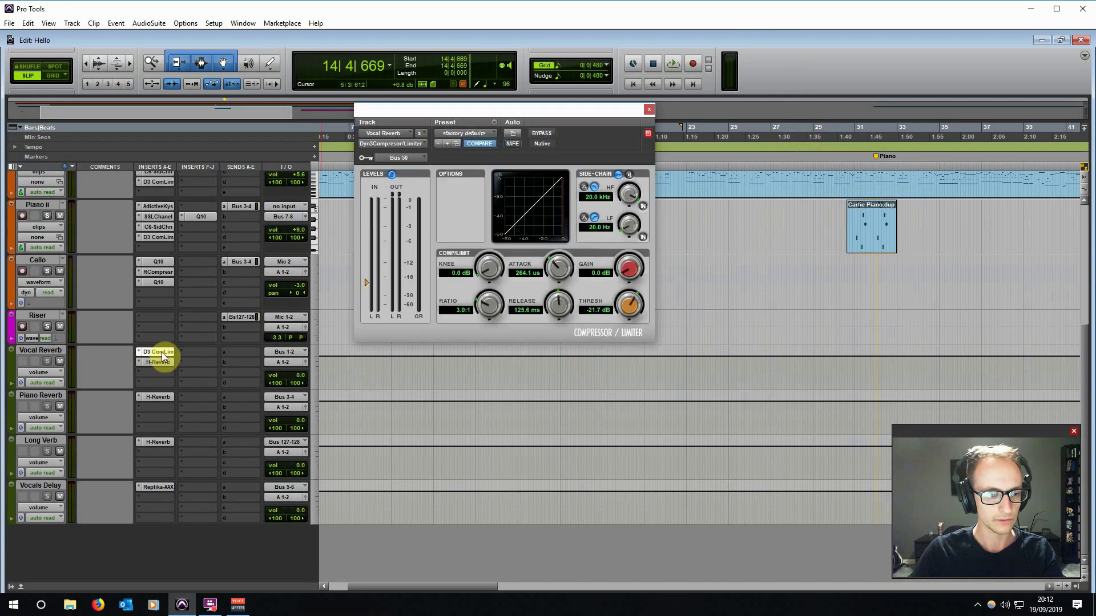
click(158, 363)
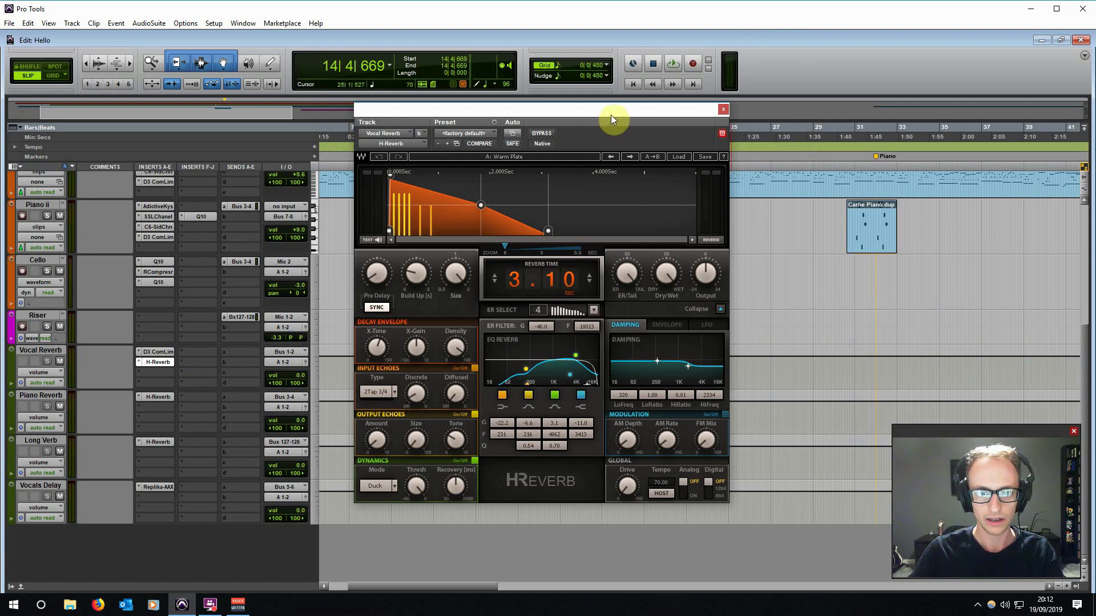
drag(611, 115, 773, 121)
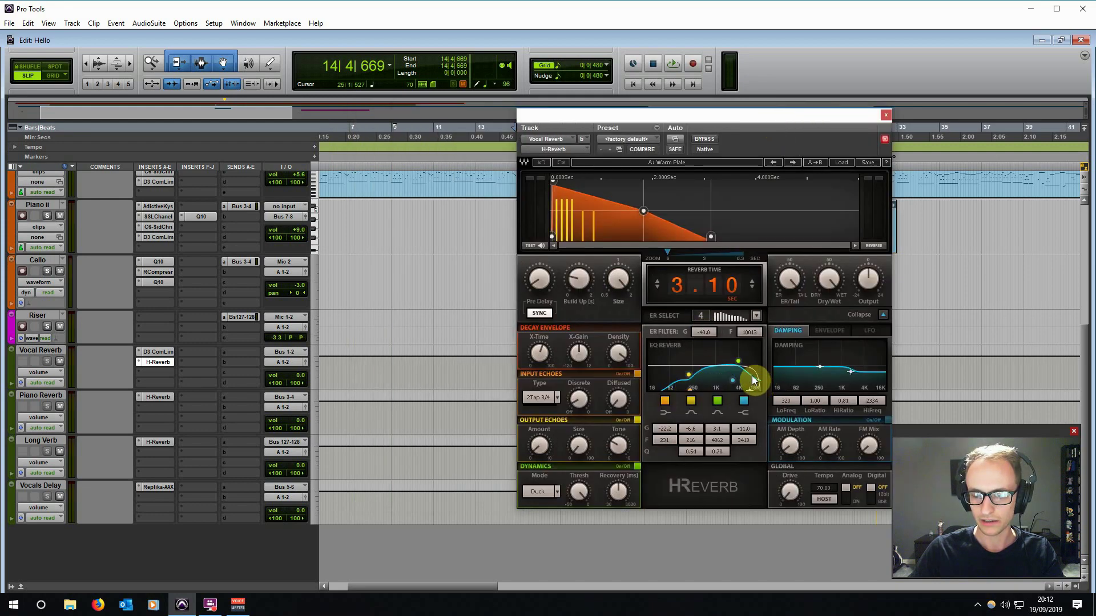
scroll(430, 330, up, 5)
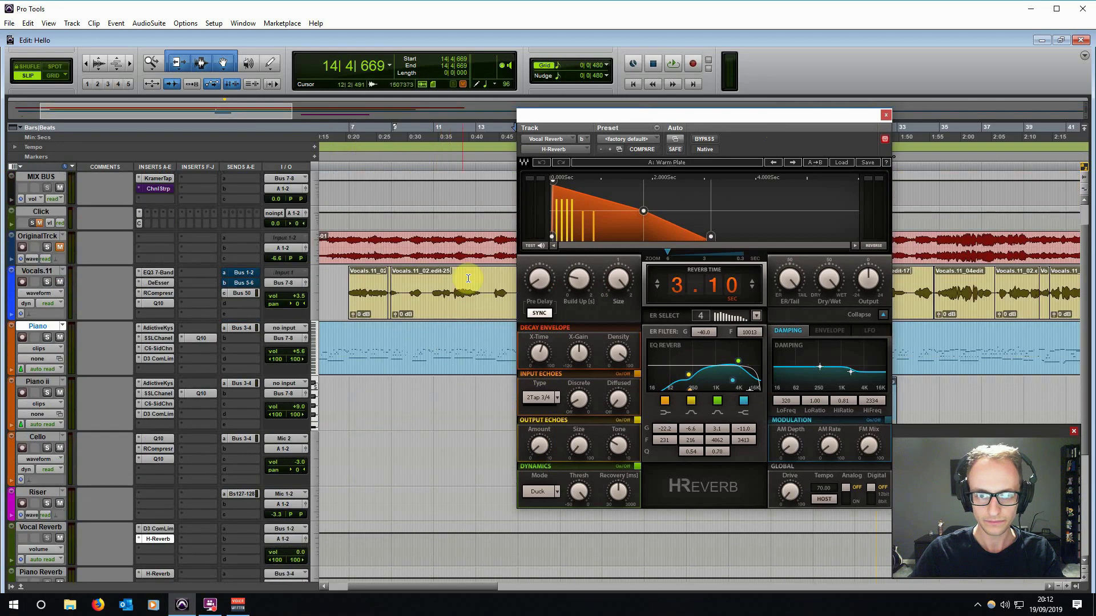
drag(638, 118, 880, 117)
Play the vocal from 14|4|877 to 23|1|301 while riding the reverb send to -8.1 dB.
drag(519, 282, 688, 278)
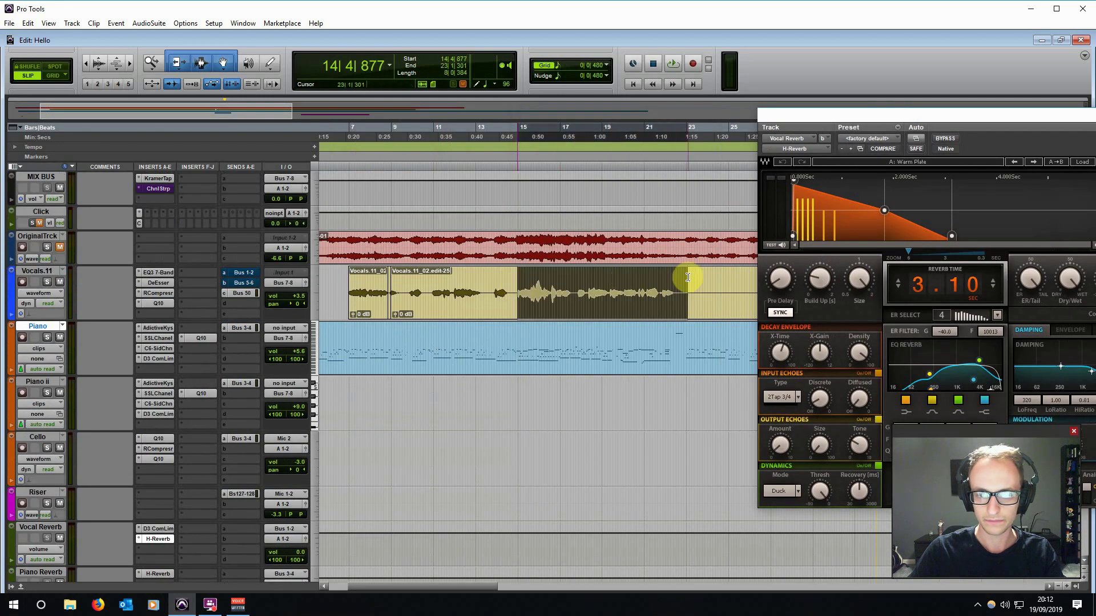
key(space)
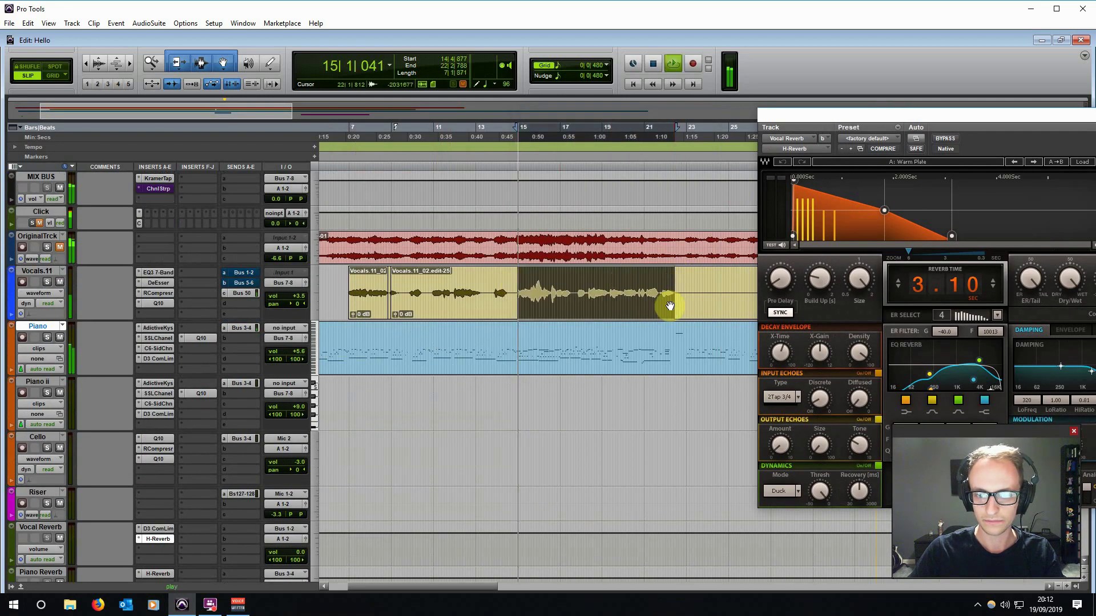
click(245, 272)
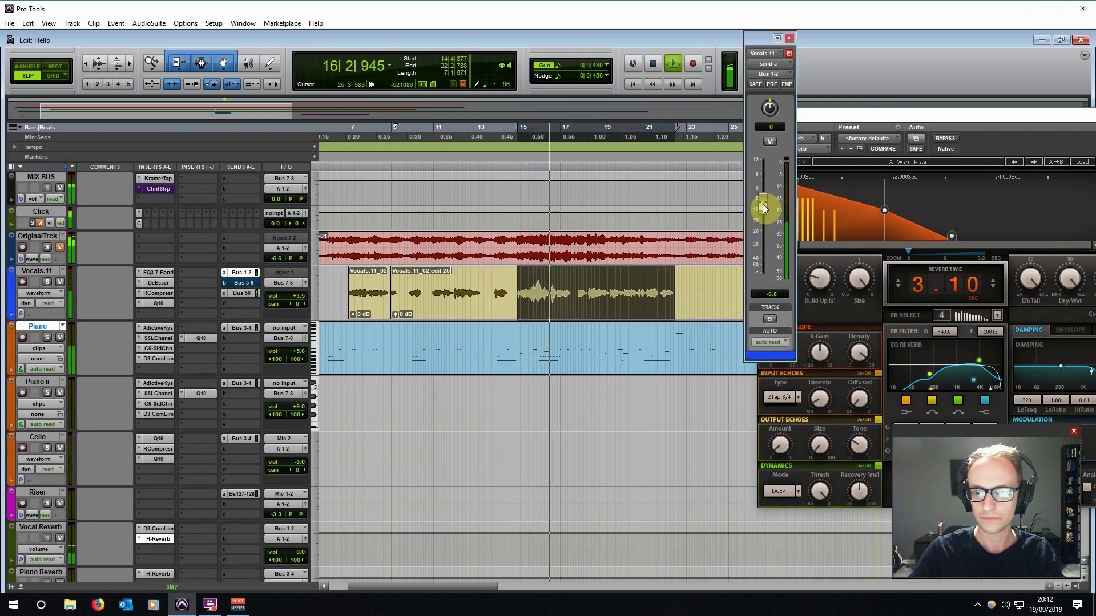
drag(762, 217, 766, 179)
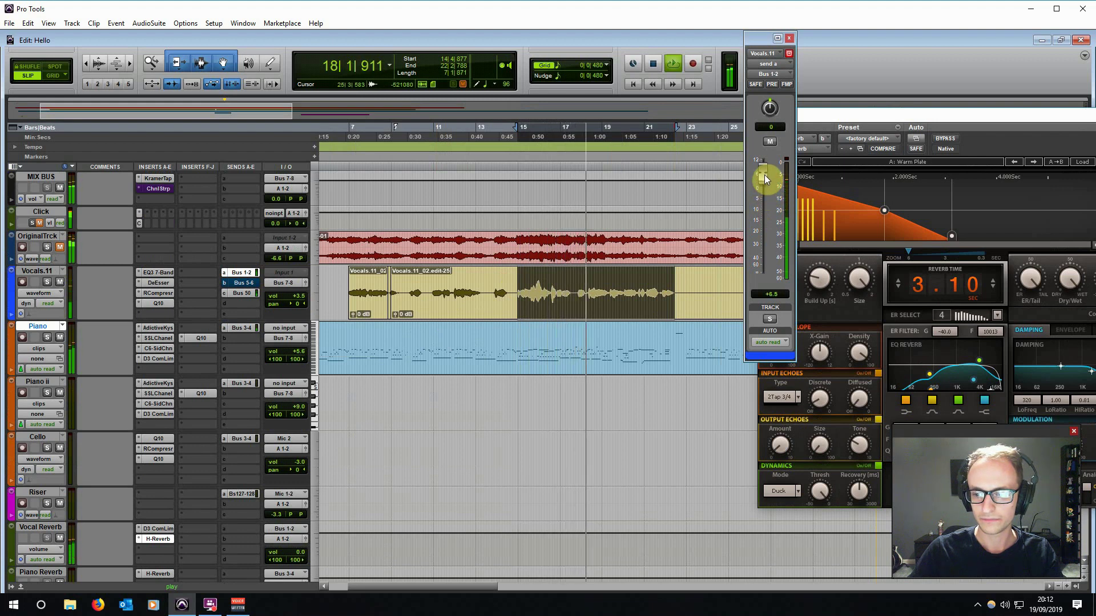
drag(765, 175, 765, 207)
key(space)
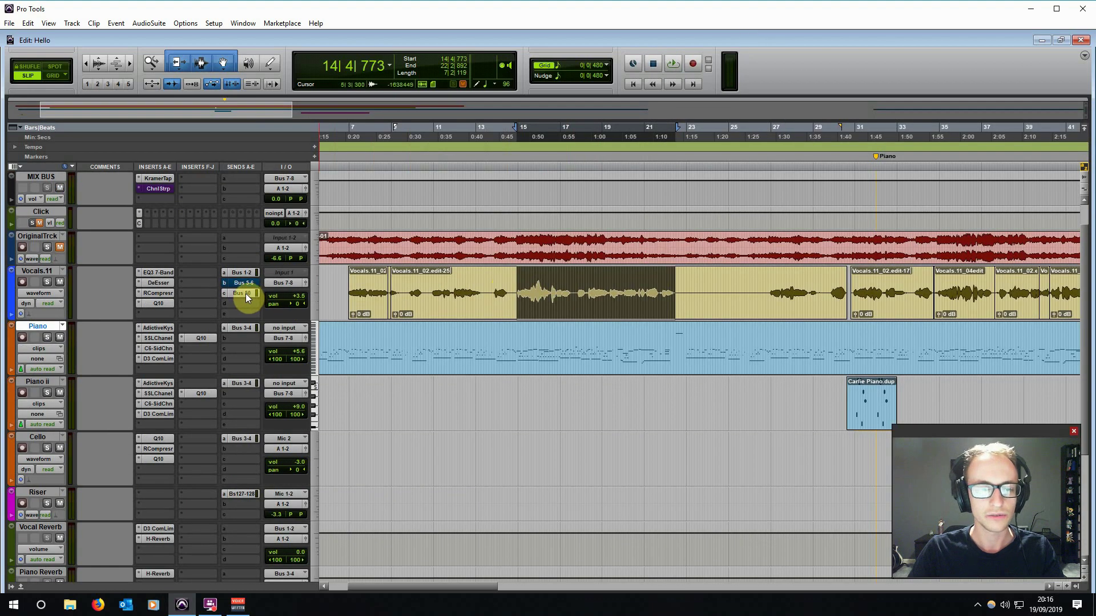
Show the vocal's Bus 50 send level and open the Vocal Reverb's D3 ComLim keyed from Bus 50.
click(245, 293)
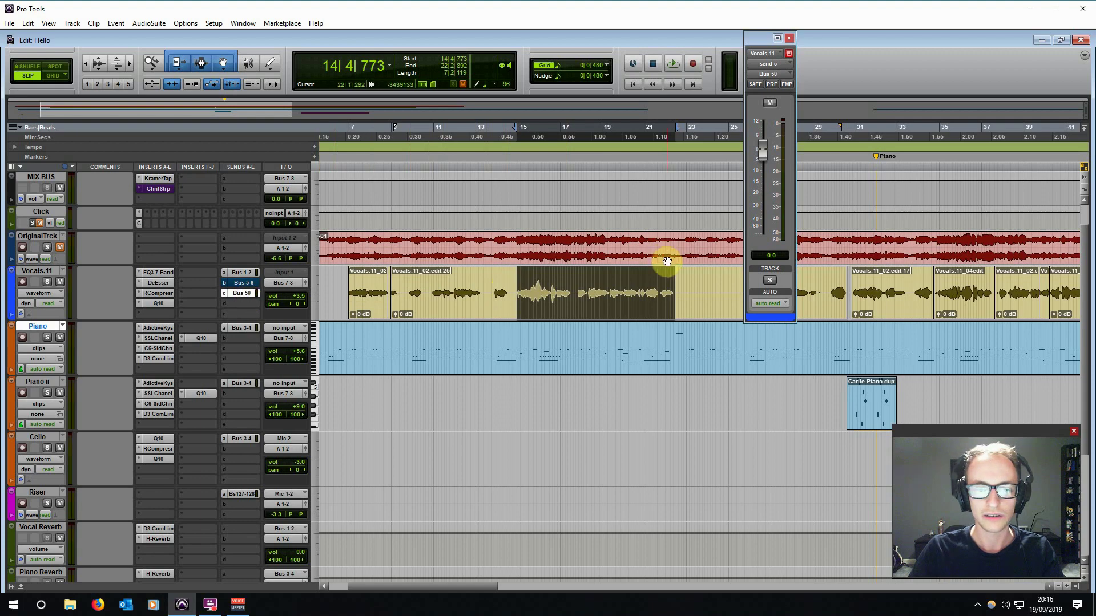
scroll(519, 292, down, 3)
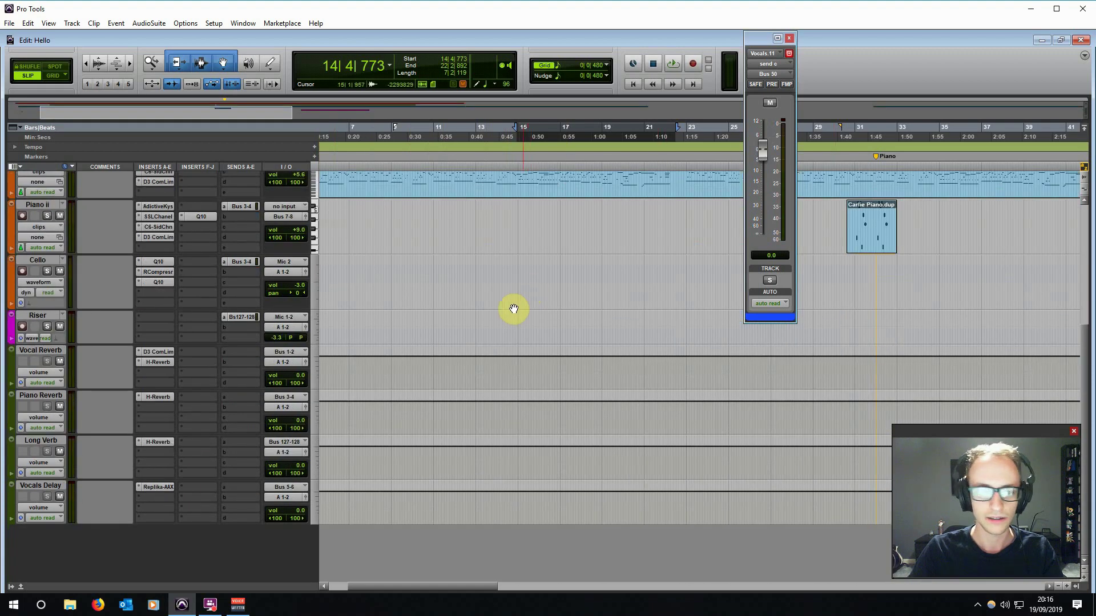
click(154, 352)
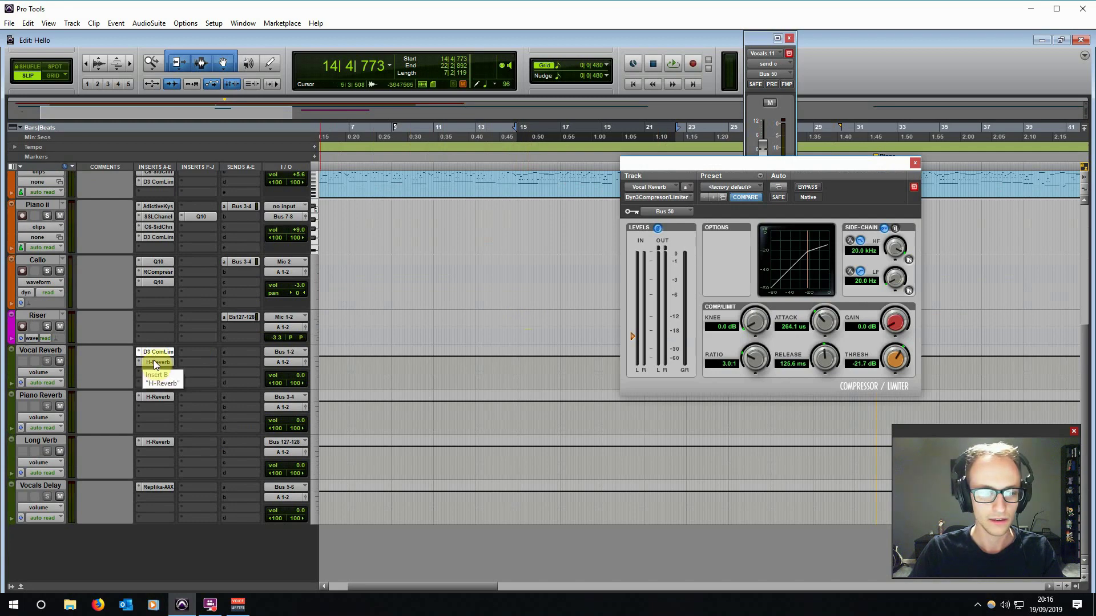
scroll(521, 262, up, 4)
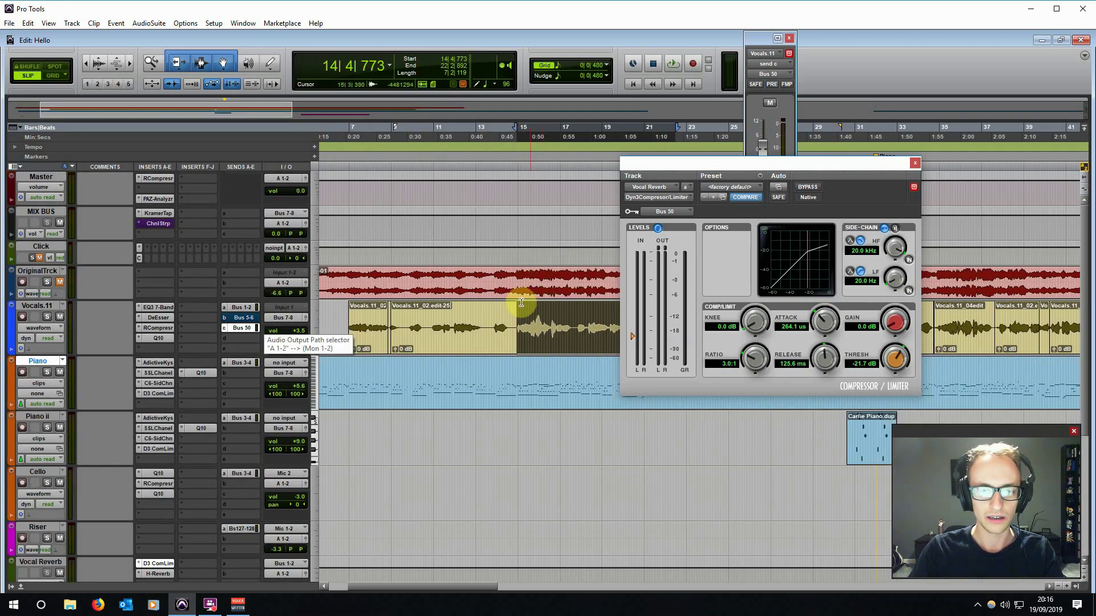
Play back to hear the reverb duck under the vocal, moving the send window aside.
key(space)
drag(757, 40, 719, 45)
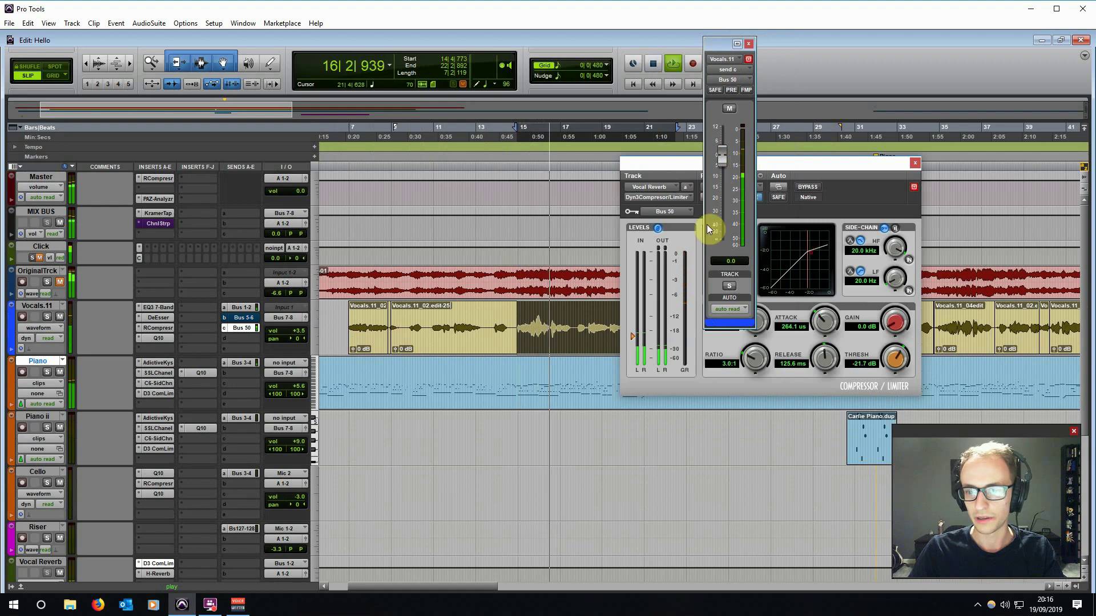
scroll(491, 358, down, 3)
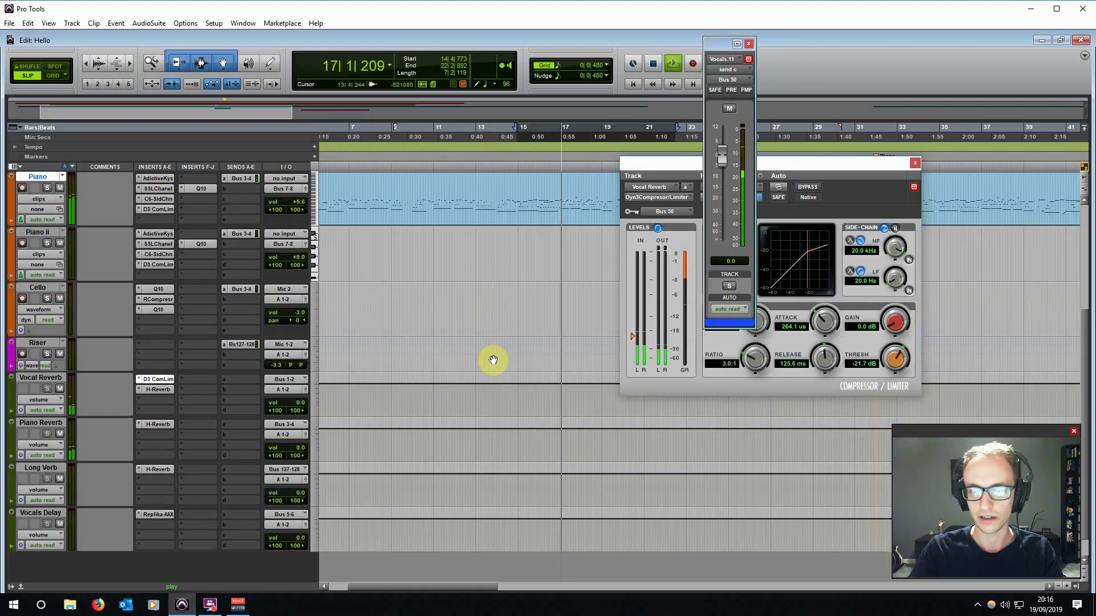
scroll(496, 355, up, 3)
key(space)
scroll(485, 353, down, 2)
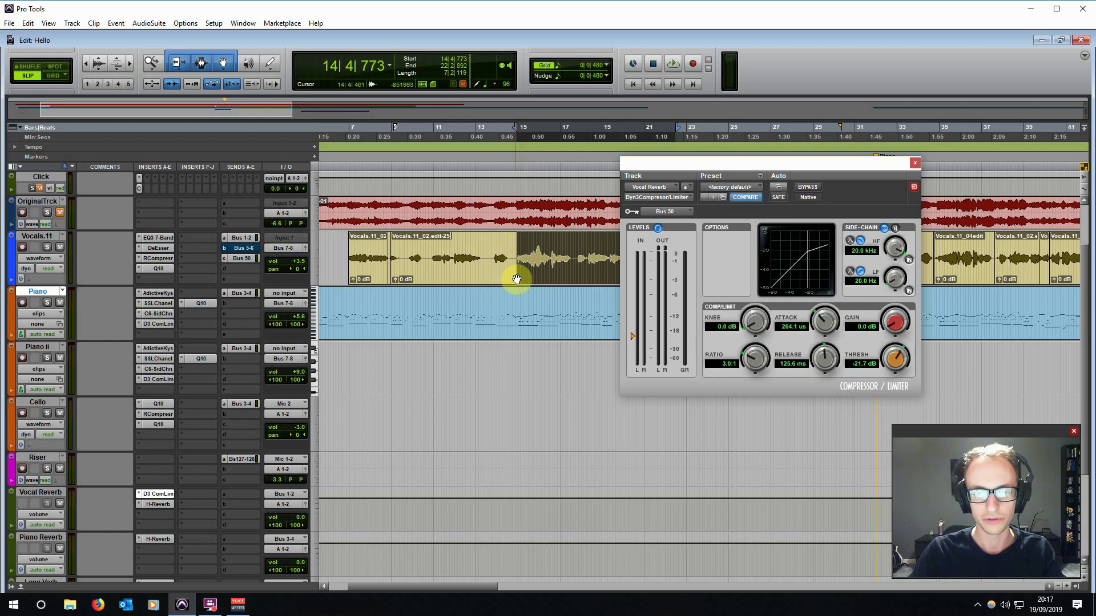
scroll(514, 335, down, 5)
scroll(525, 337, up, 5)
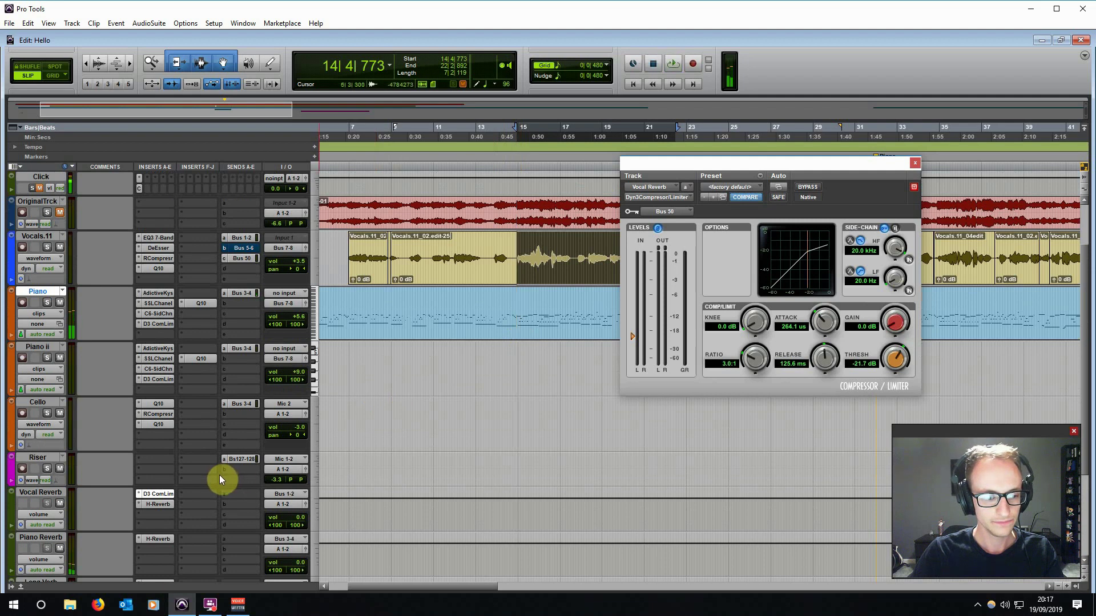
Play with Vocals.11 soloed, bypassing and re-enabling the reverb's ducking compressor to compare.
key(space)
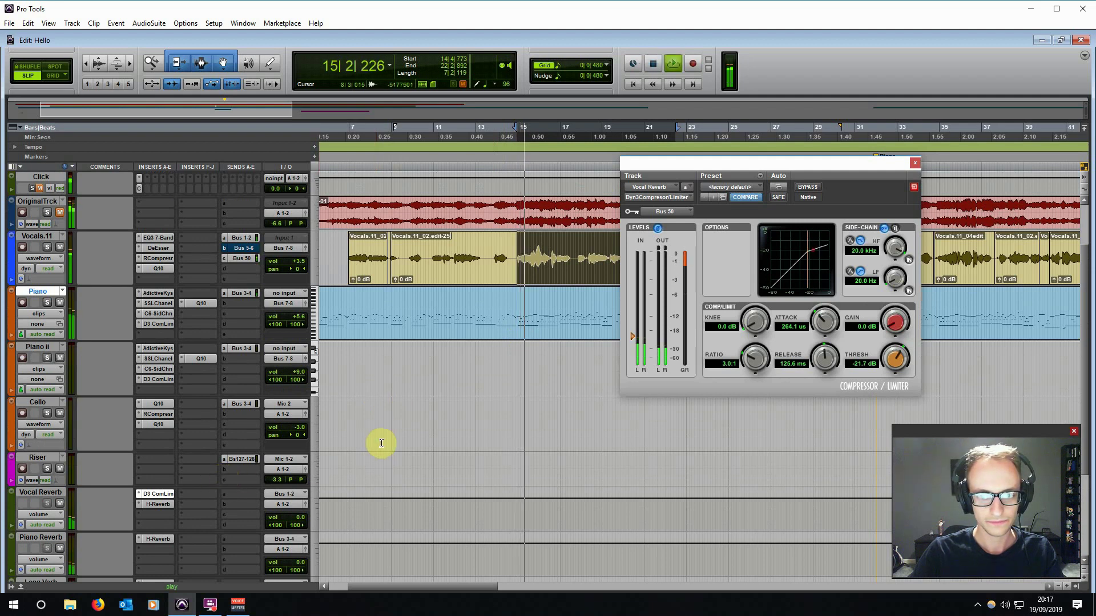
click(47, 247)
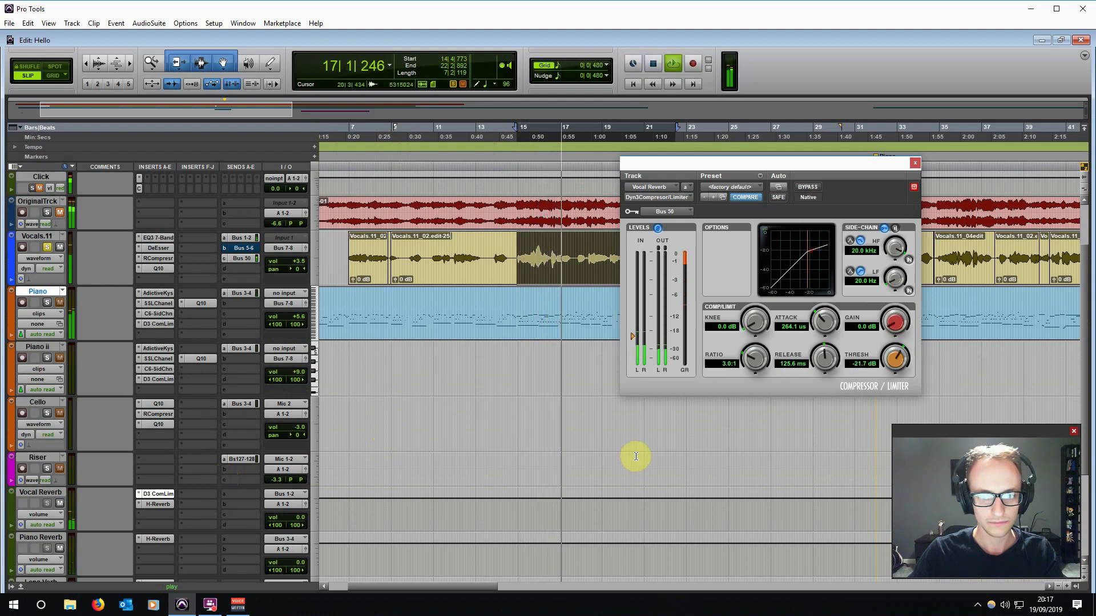
ctrl+click(157, 494)
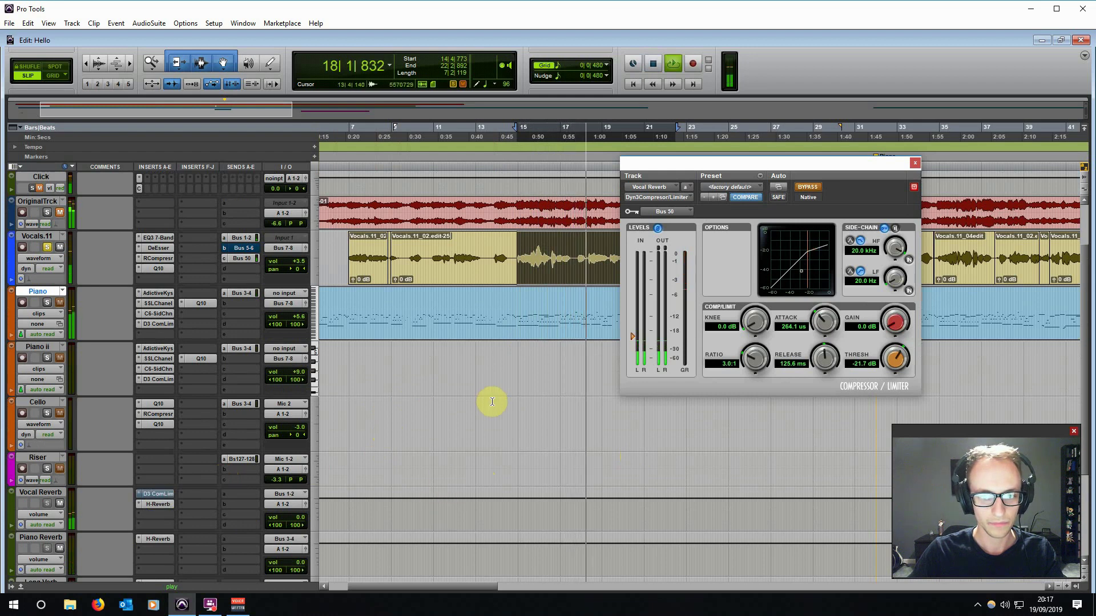
ctrl+click(157, 495)
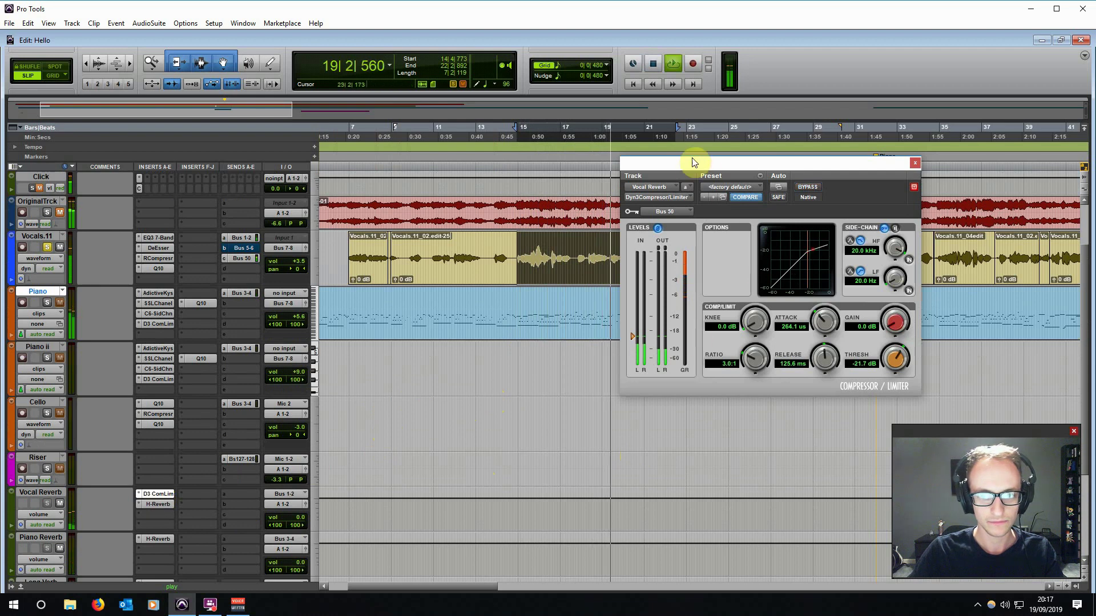
Leave the ducking compressor bypassed, close its window, and place the insertion point in the vocal.
drag(689, 166, 815, 163)
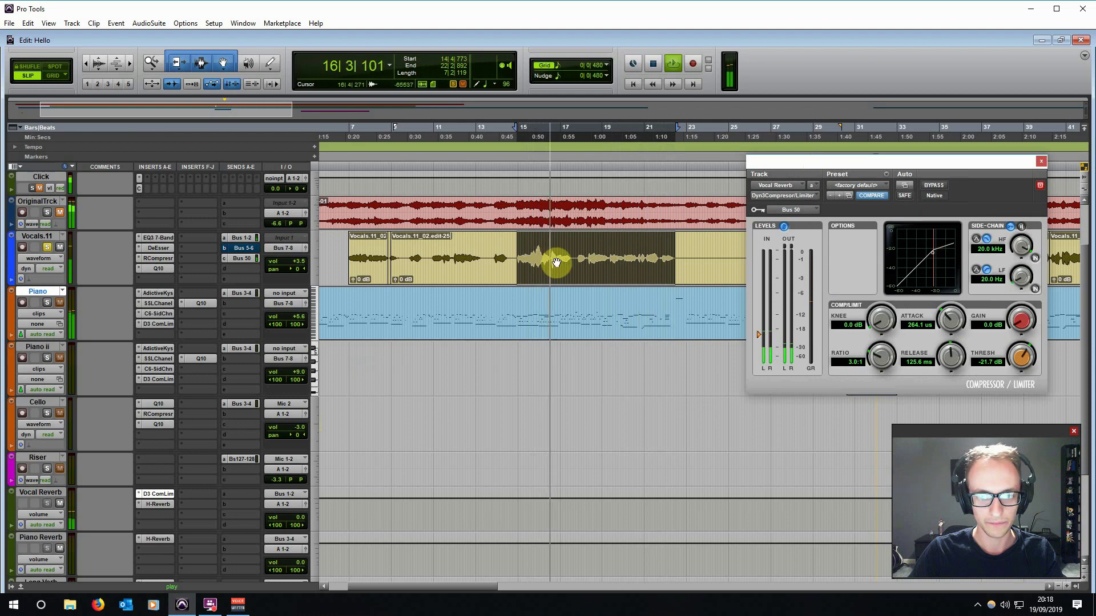
ctrl+click(159, 495)
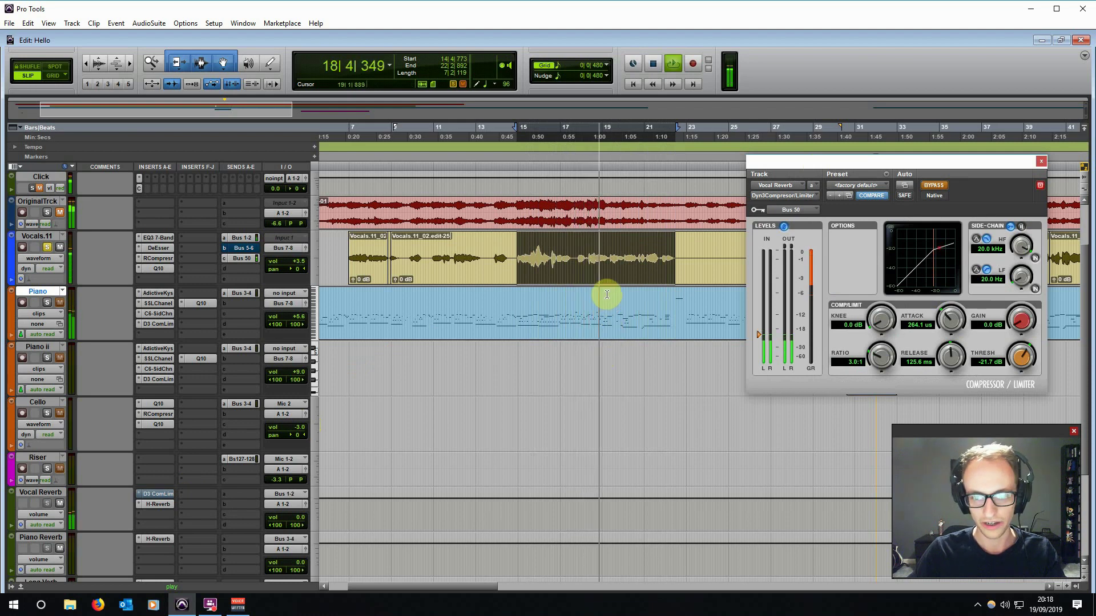
click(1041, 163)
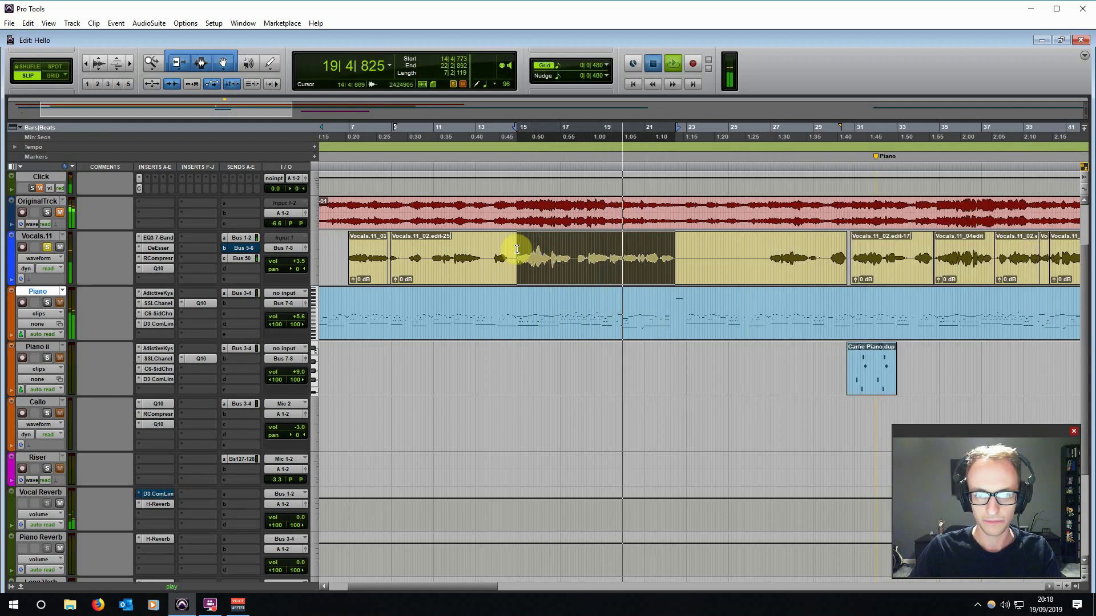
click(521, 250)
Set the insertion point near bar 15 and inspect the Replika delay on Vocals Delay.
scroll(511, 291, up, 1)
click(500, 335)
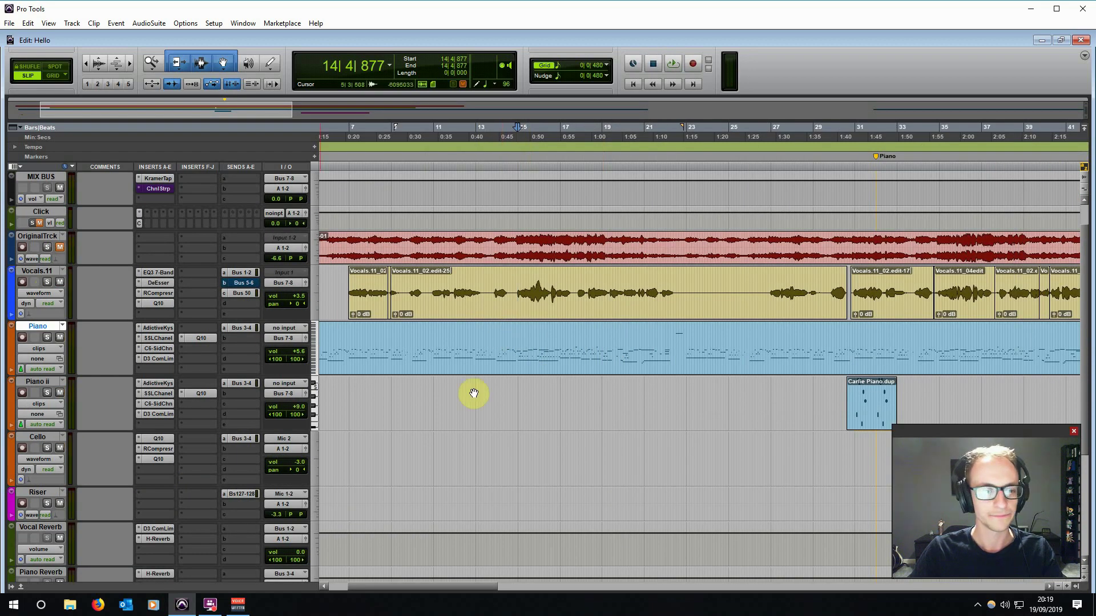
scroll(331, 386, down, 3)
click(159, 487)
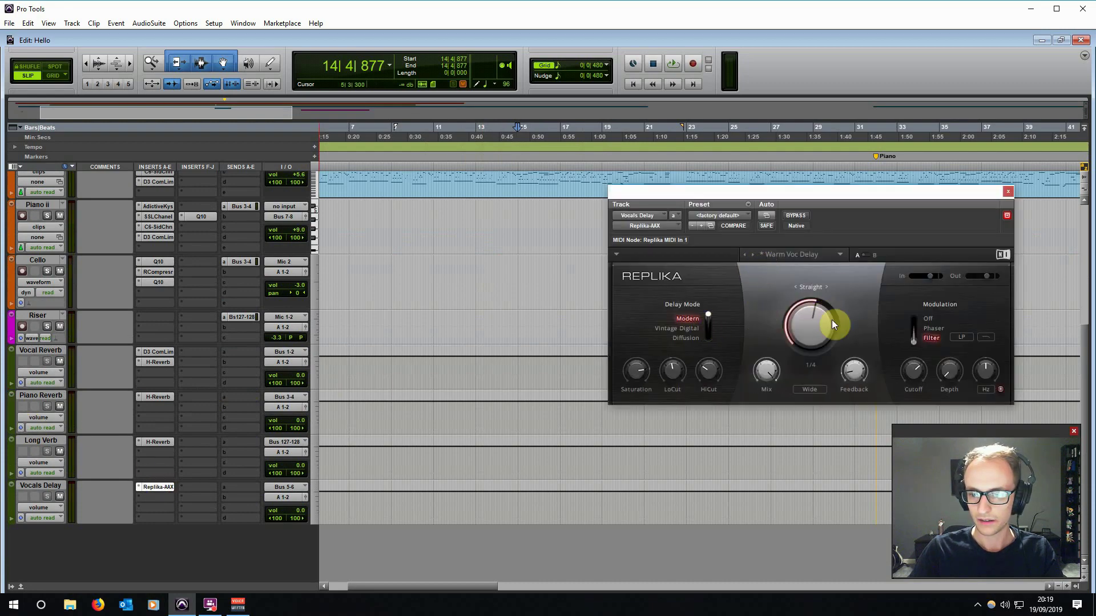
scroll(507, 342, up, 3)
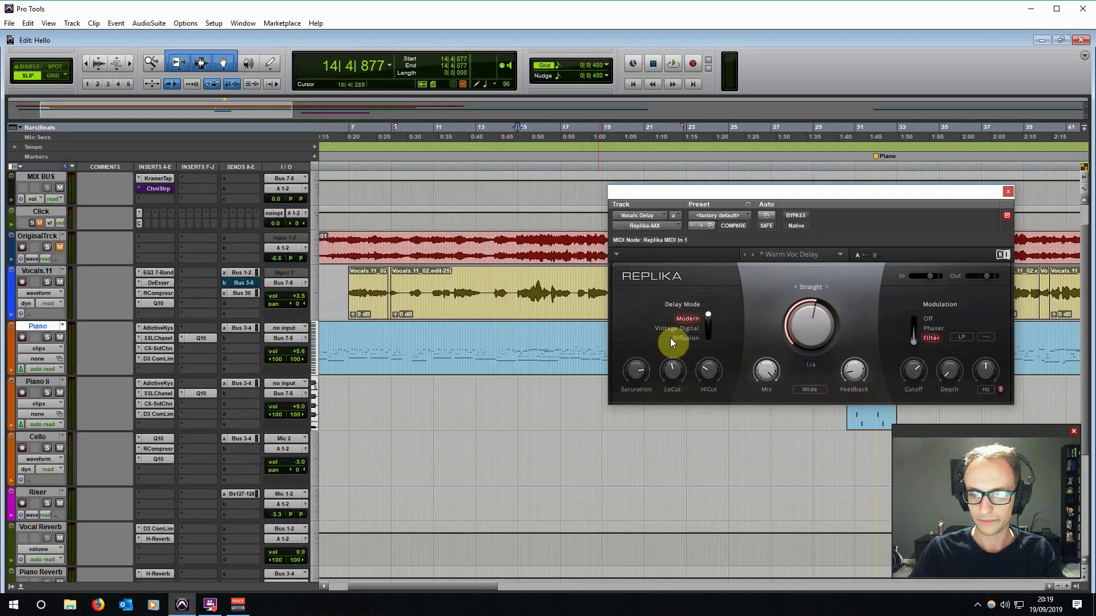
click(1009, 192)
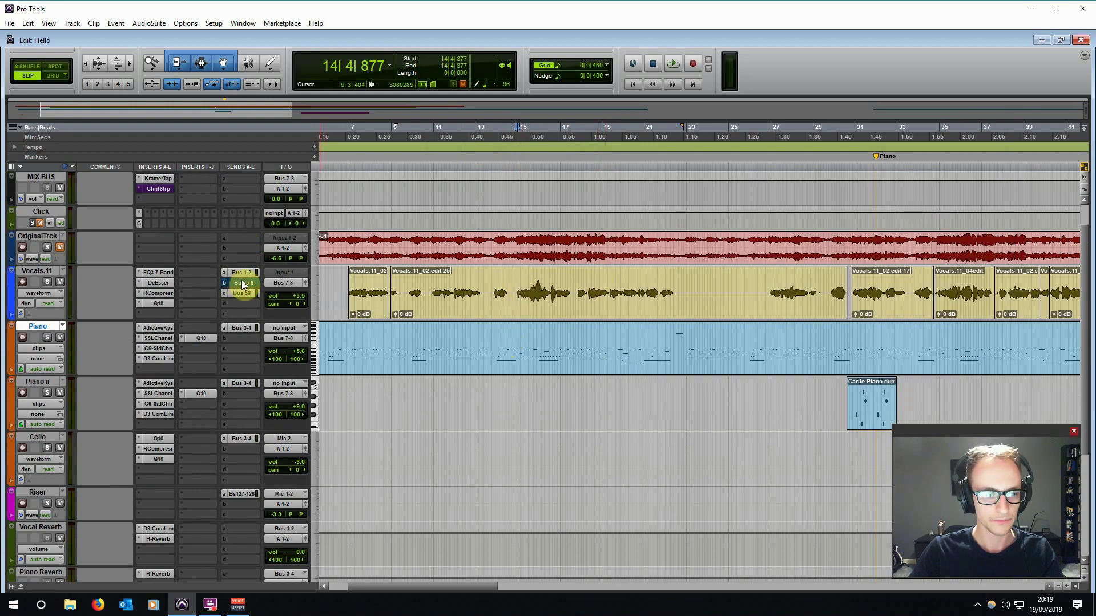
Play the song back from 14|4|877.
key(space)
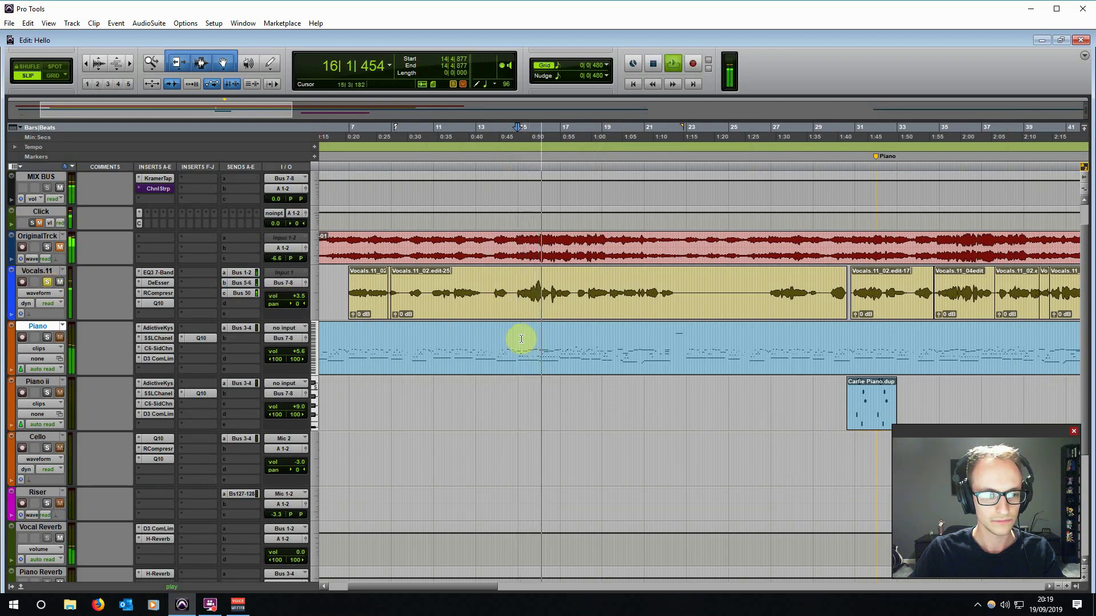
scroll(491, 365, down, 5)
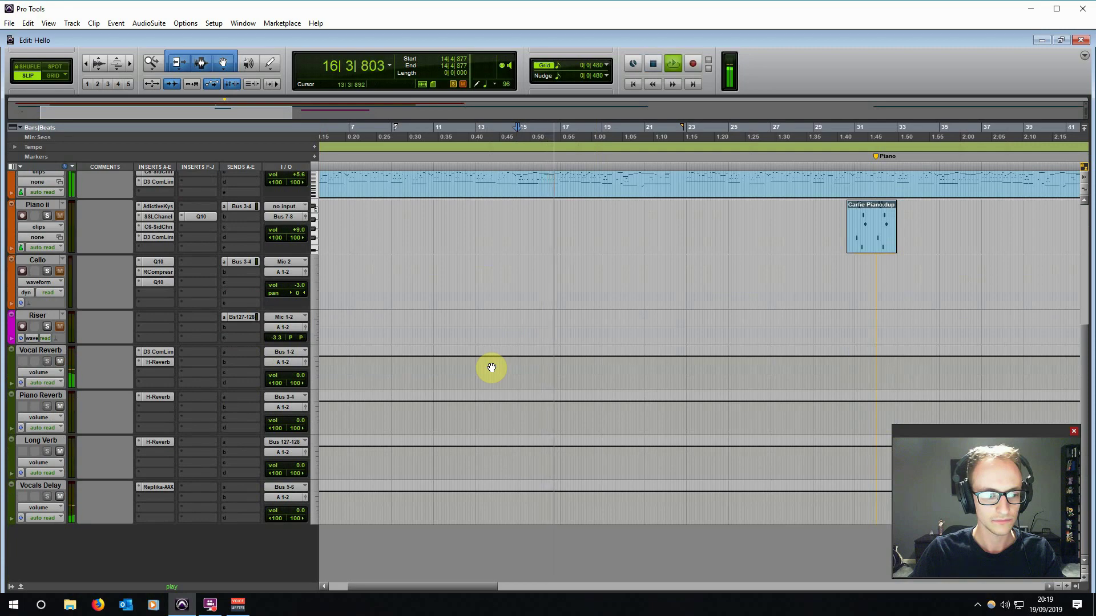
scroll(491, 368, up, 6)
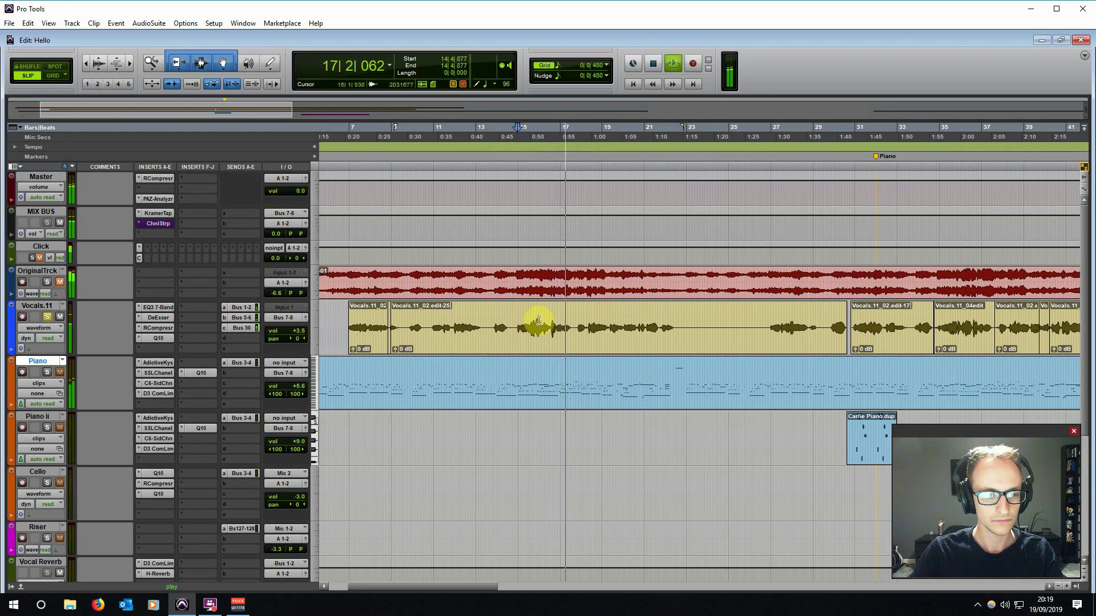
Raise the Bus 5-6 delay send, unsolo Vocals.11, and ride it between -7.3 and -12.6 dB.
click(245, 318)
drag(723, 243, 726, 216)
key(space)
click(47, 317)
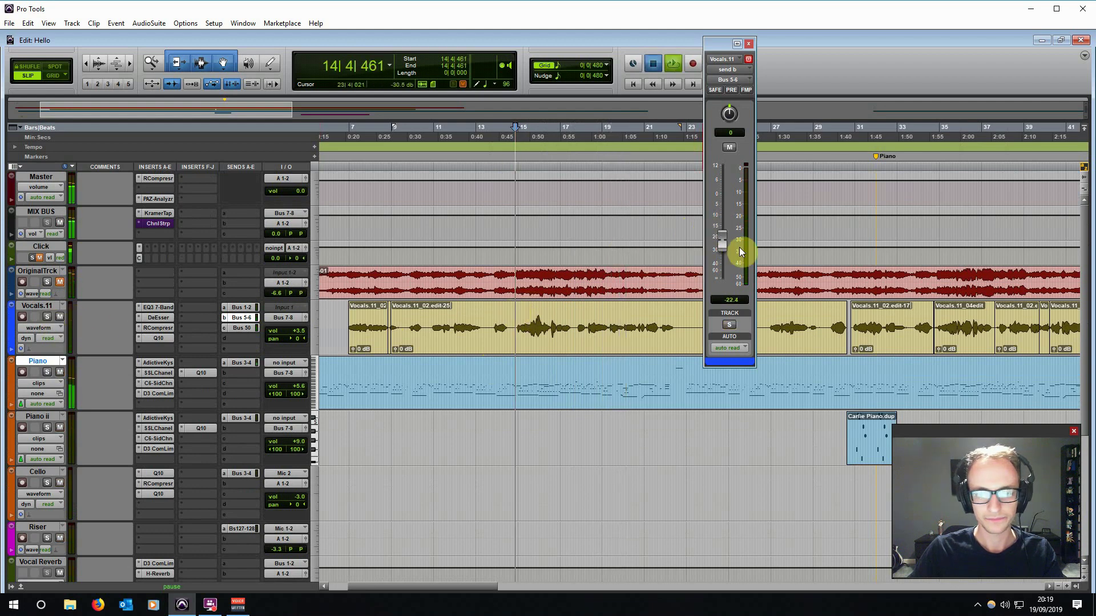
key(space)
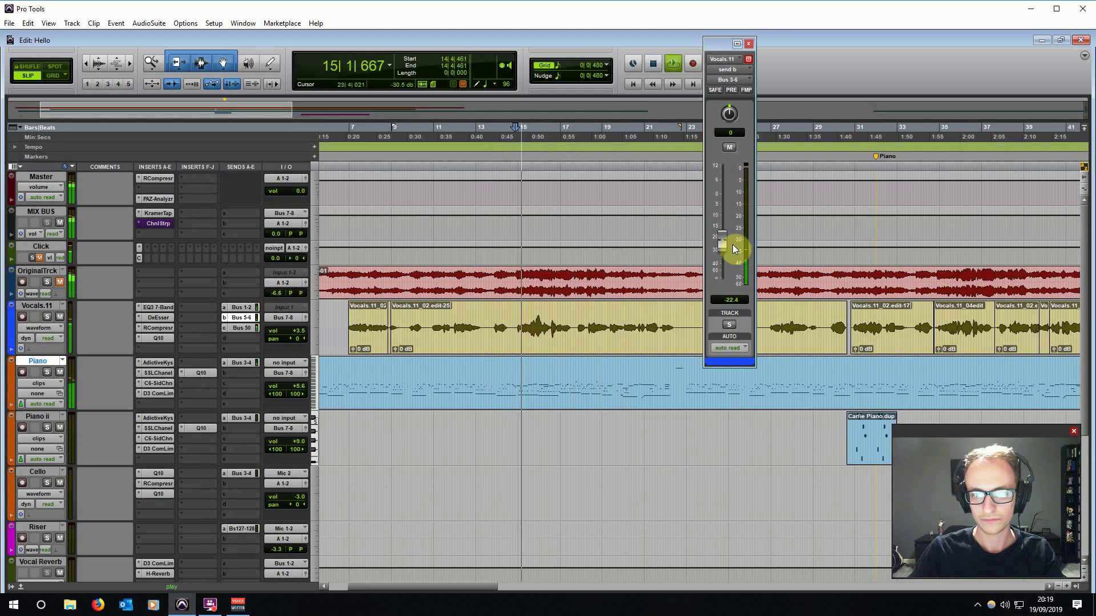
drag(722, 245, 721, 218)
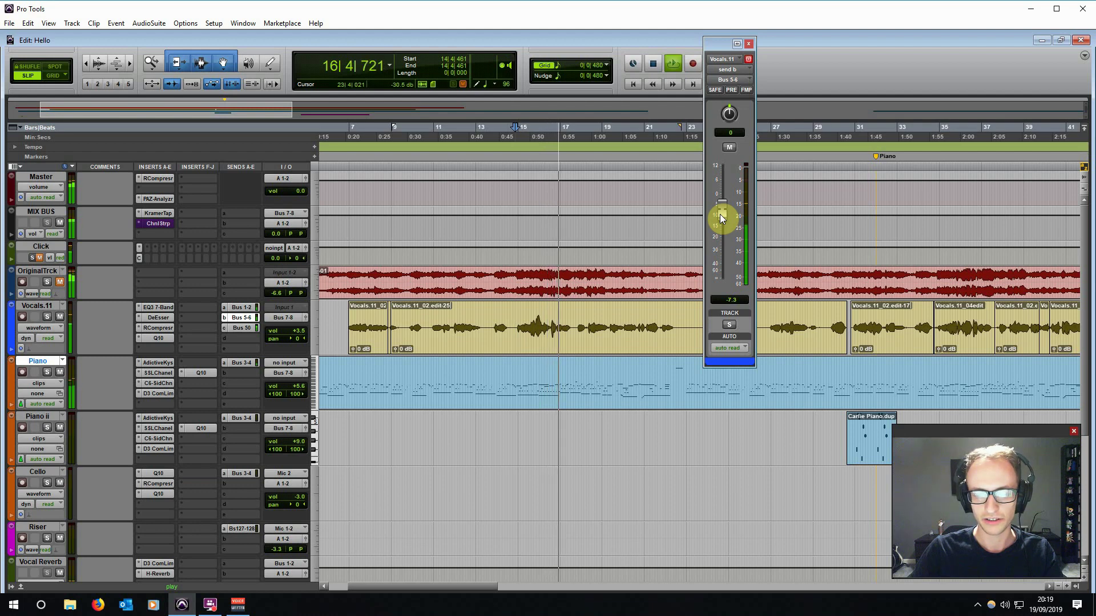
drag(722, 219, 727, 248)
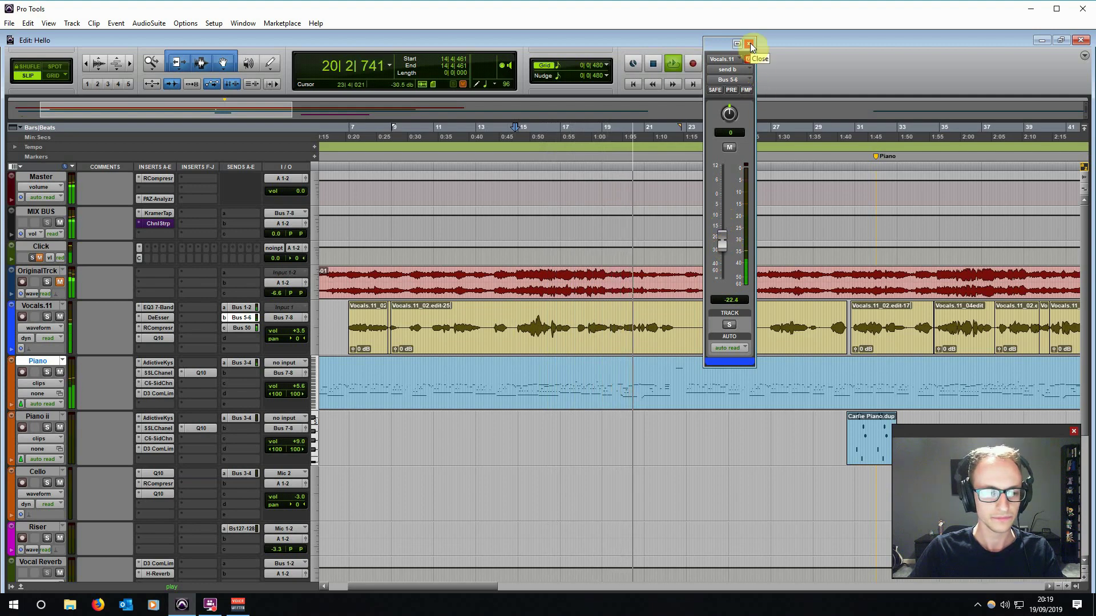
Close the send window and show the snd b level automation lane under Vocals.11.
click(751, 48)
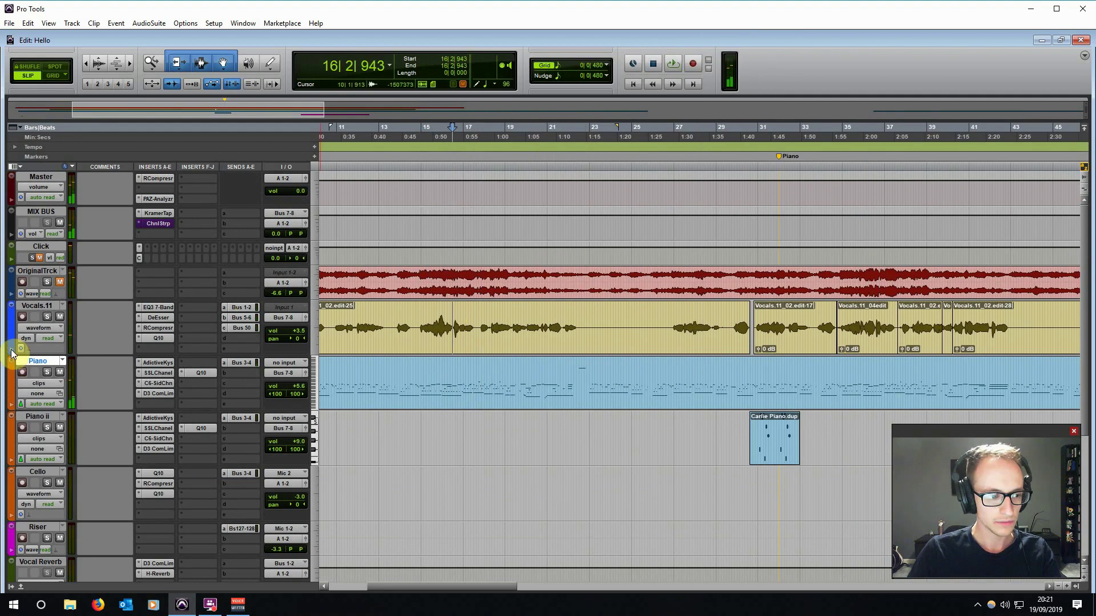
click(12, 349)
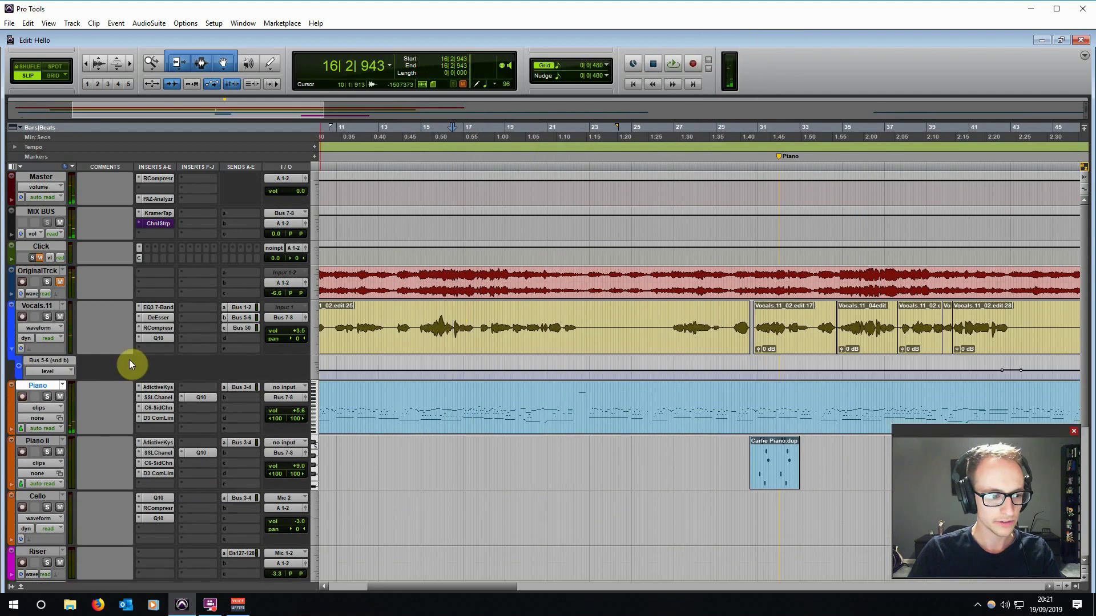
click(59, 372)
click(369, 360)
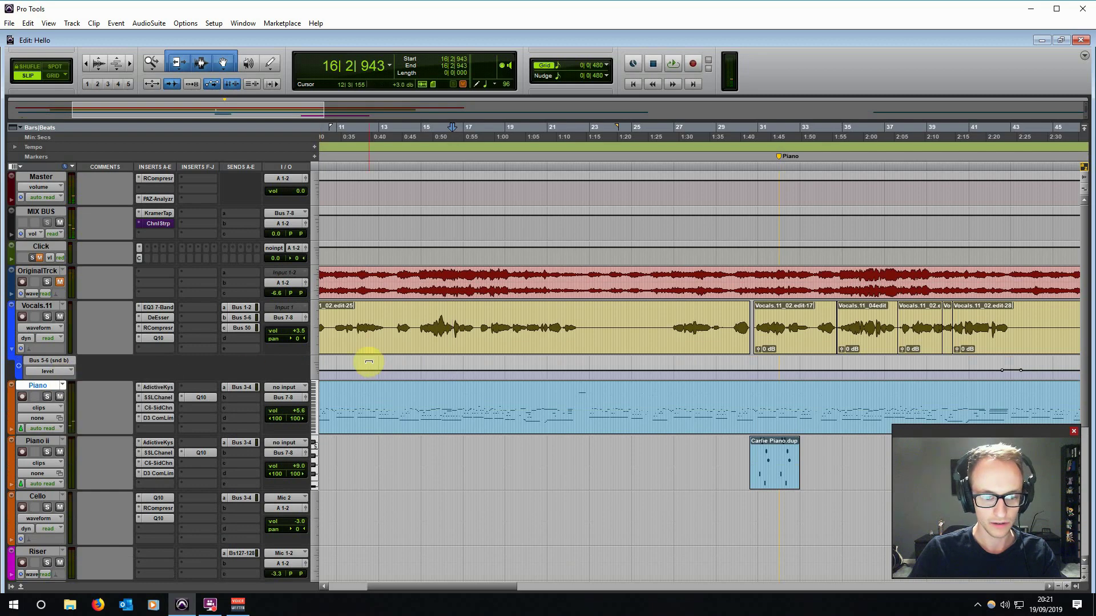
scroll(397, 372, left, 5)
scroll(396, 372, right, 15)
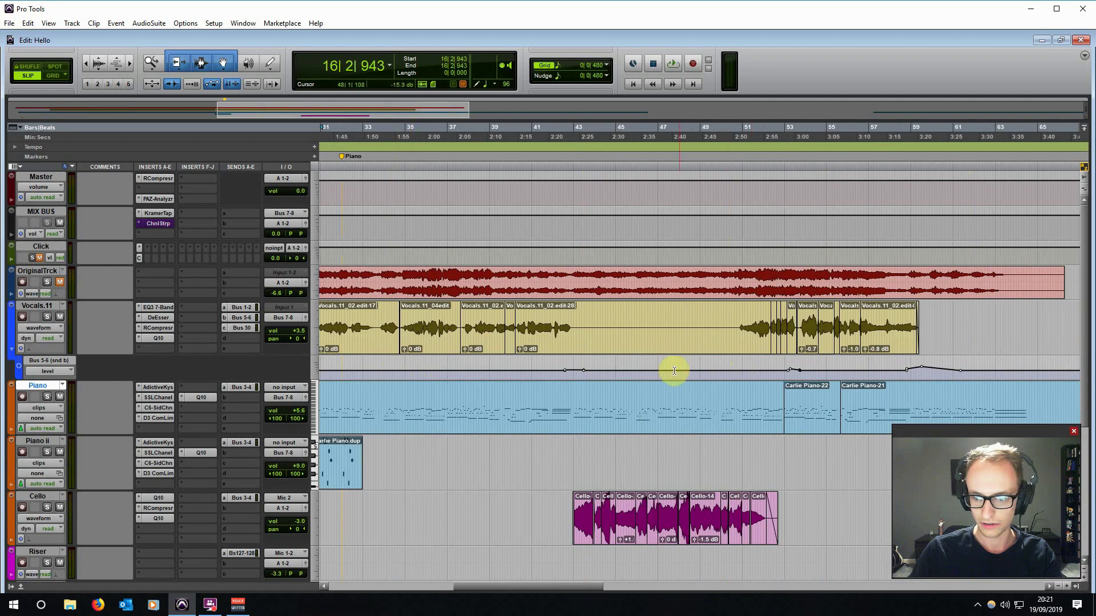
Solo Vocals.11 and play from 58|2|902 to hear the delay throw.
click(653, 369)
click(571, 328)
scroll(571, 328, up, 1)
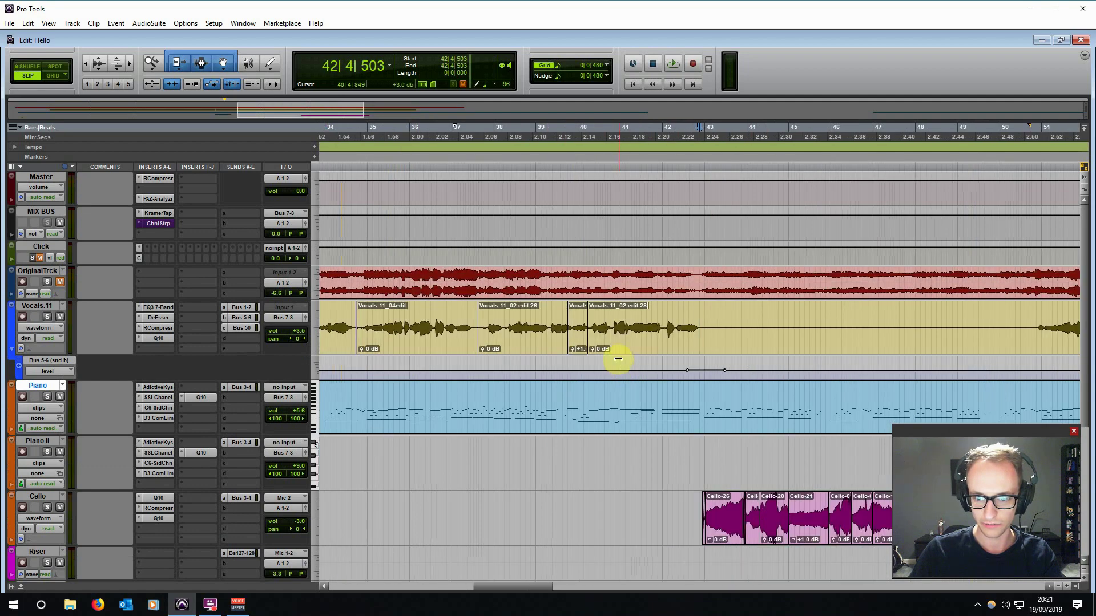
scroll(611, 365, right, 20)
scroll(597, 361, right, 2)
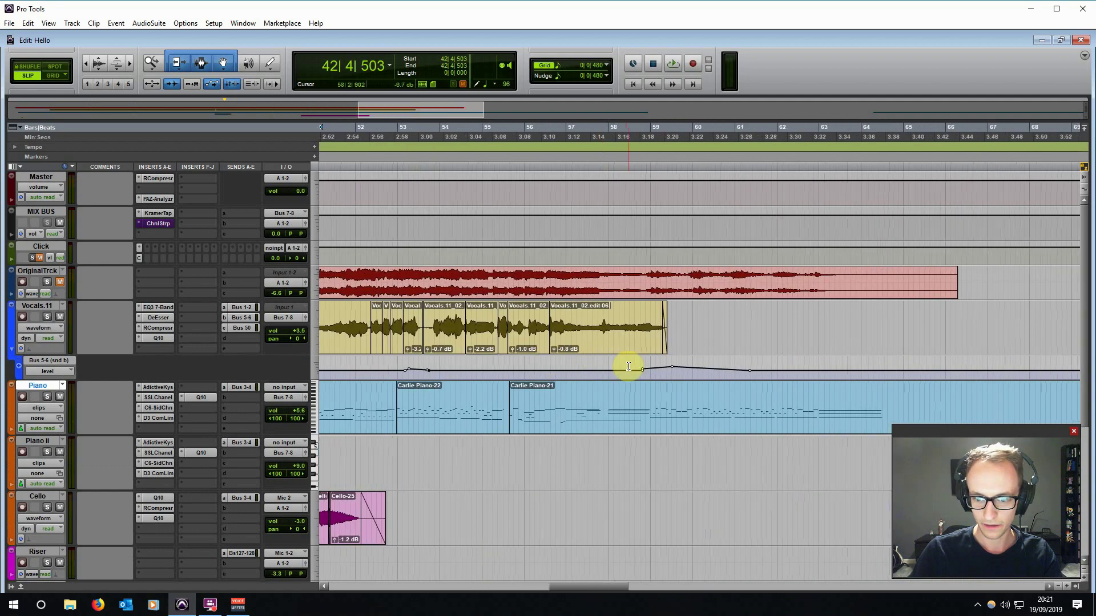
click(628, 367)
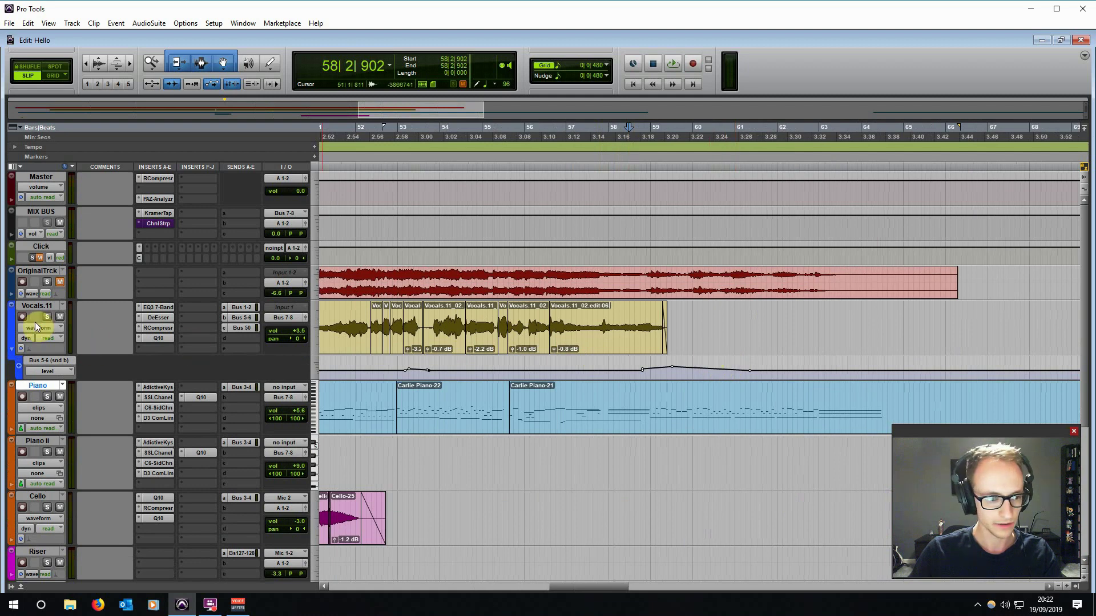
scroll(680, 338, right, 4)
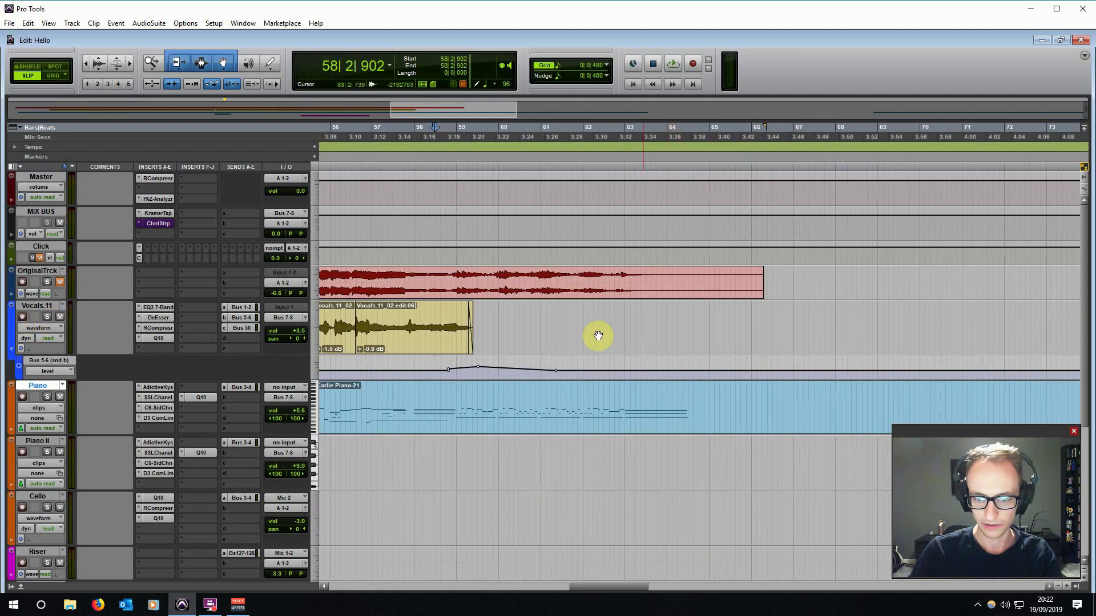
click(46, 316)
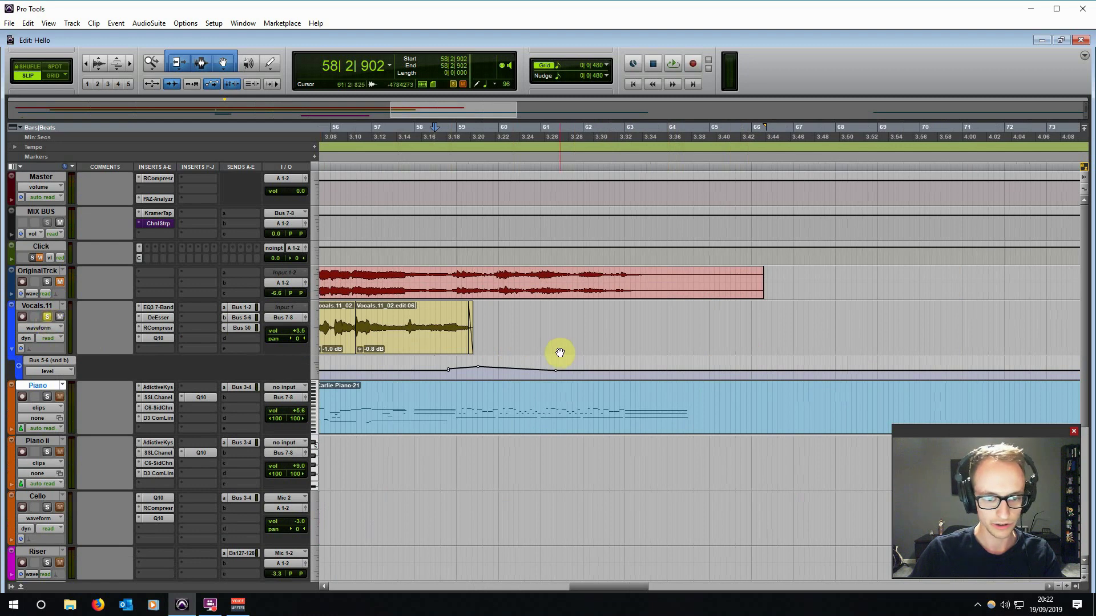
key(space)
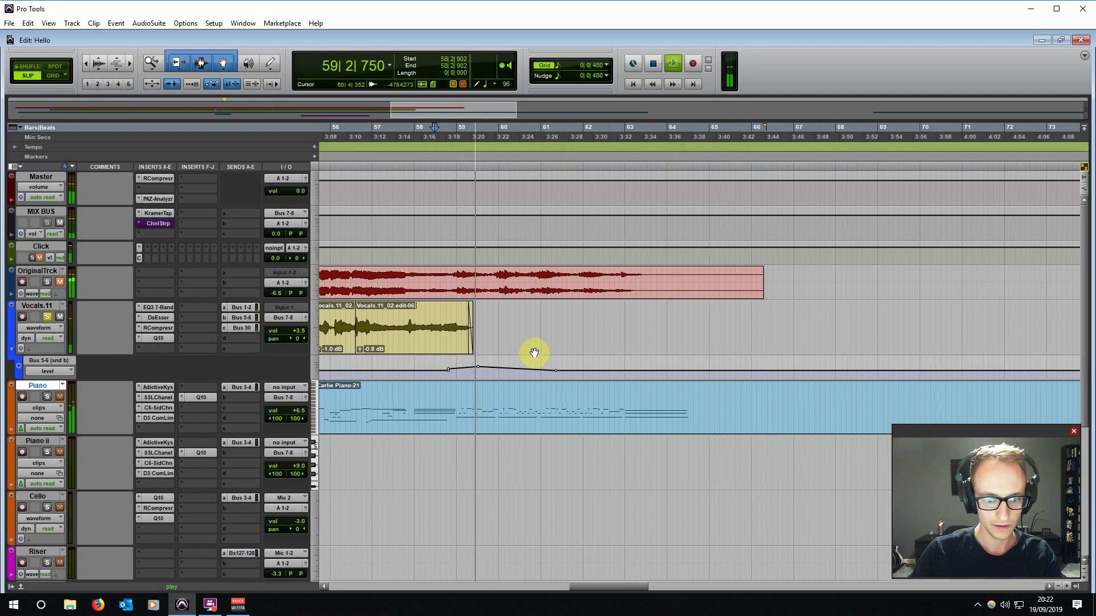
Activate the Vocals.11 send c to Bus 50 and play back from bar 50 to audition it.
key(ctrl+])
key(space)
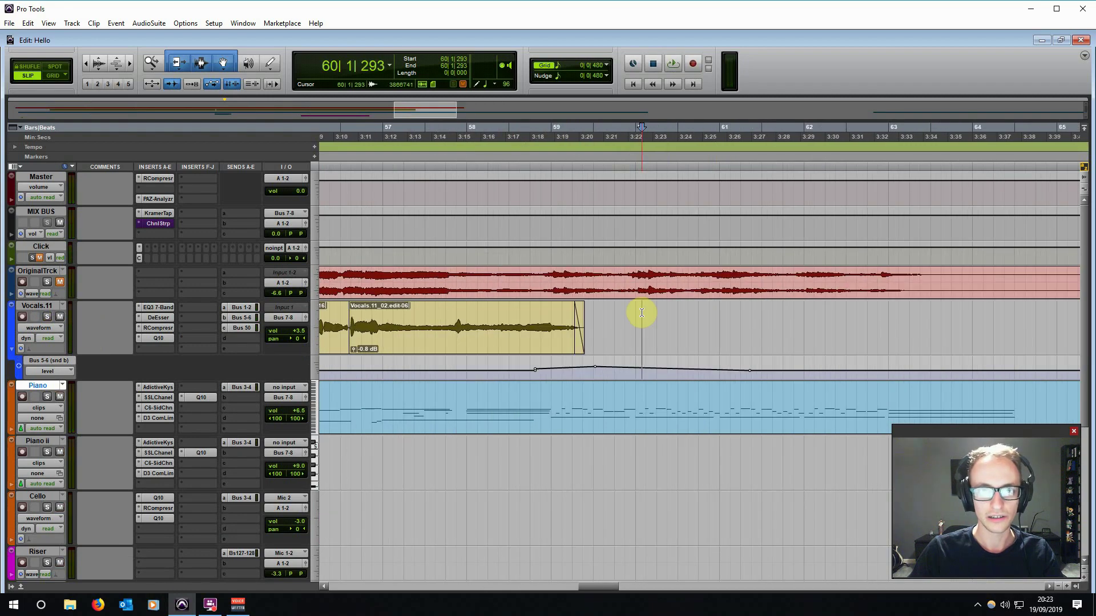
key(ctrl+[)
key(ctrl+[)
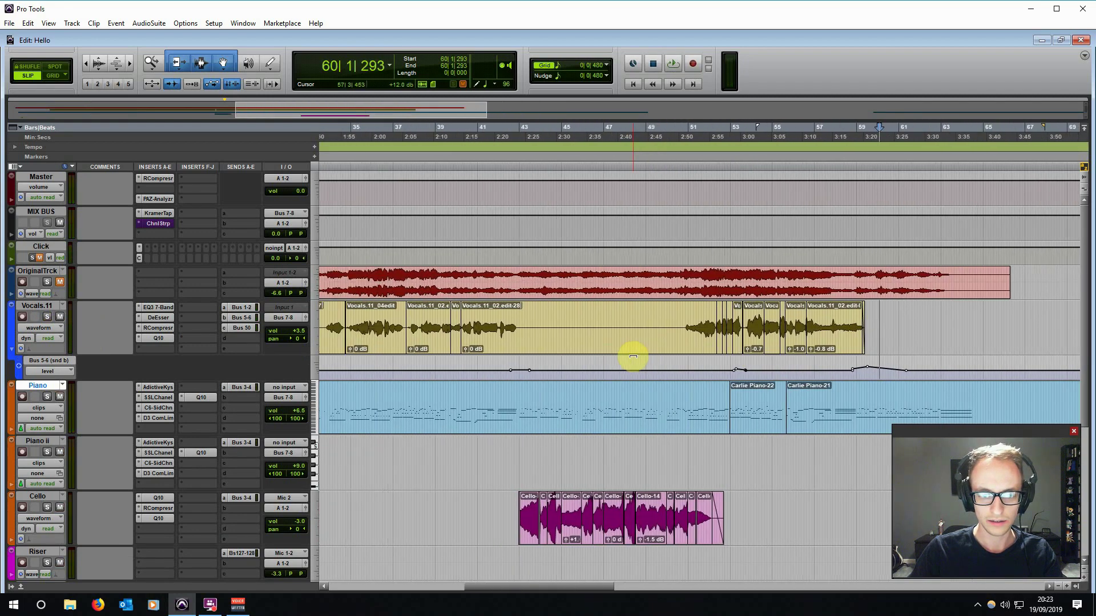
scroll(632, 357, right, 5)
click(490, 313)
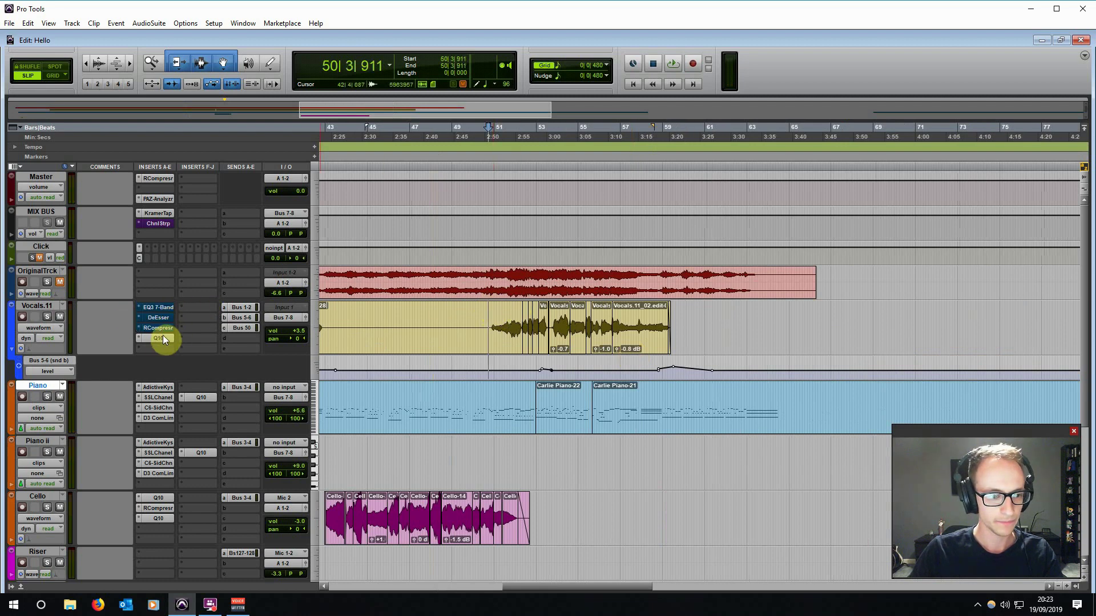
ctrl+super+click(242, 327)
key(space)
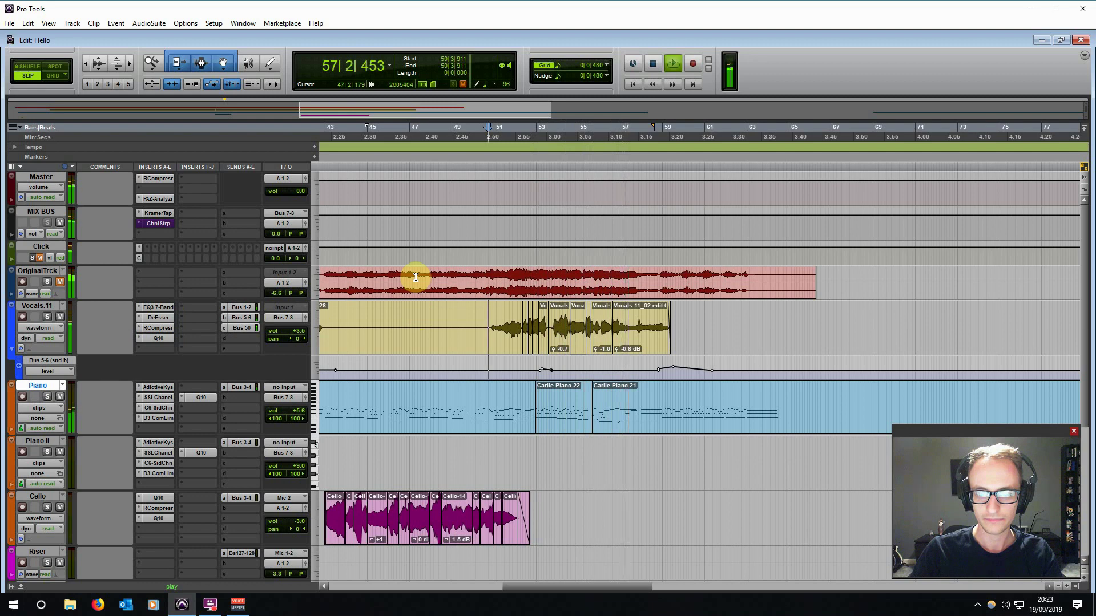
key(space)
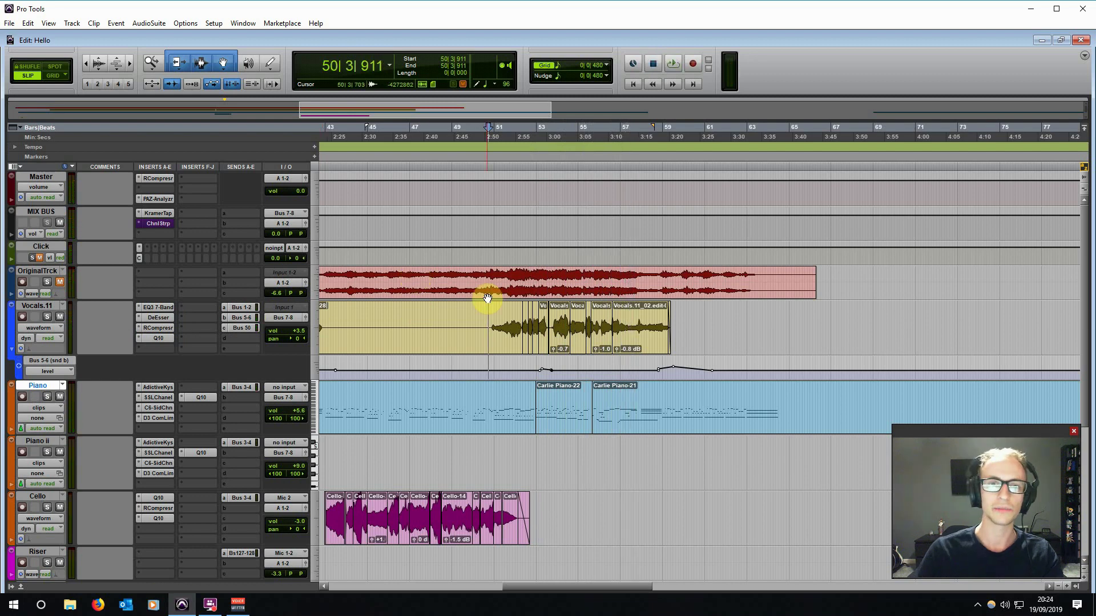